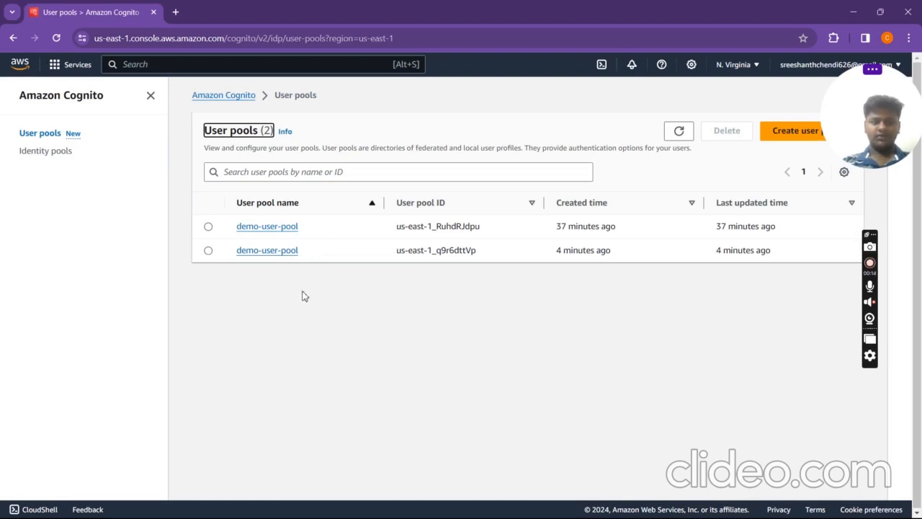
# Step: From the User pools page, launch the Create user pool wizard
pyautogui.click(257, 346)
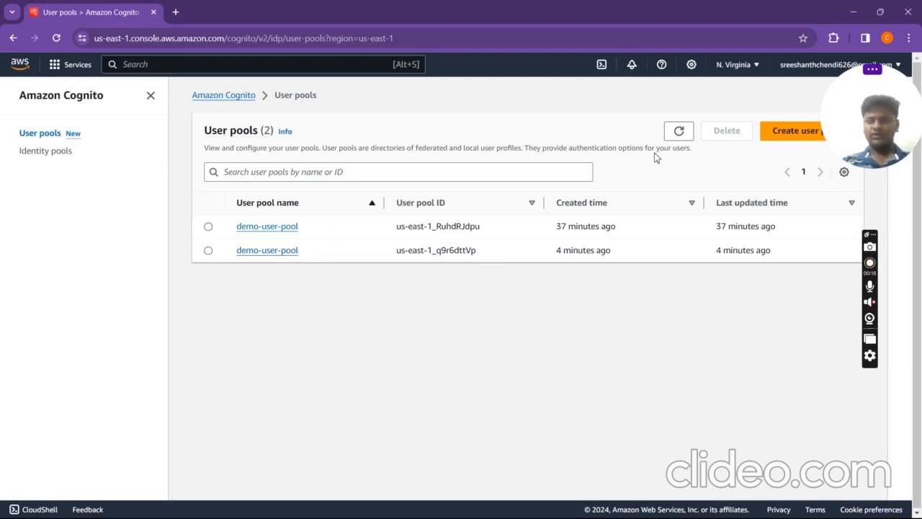
pyautogui.click(787, 139)
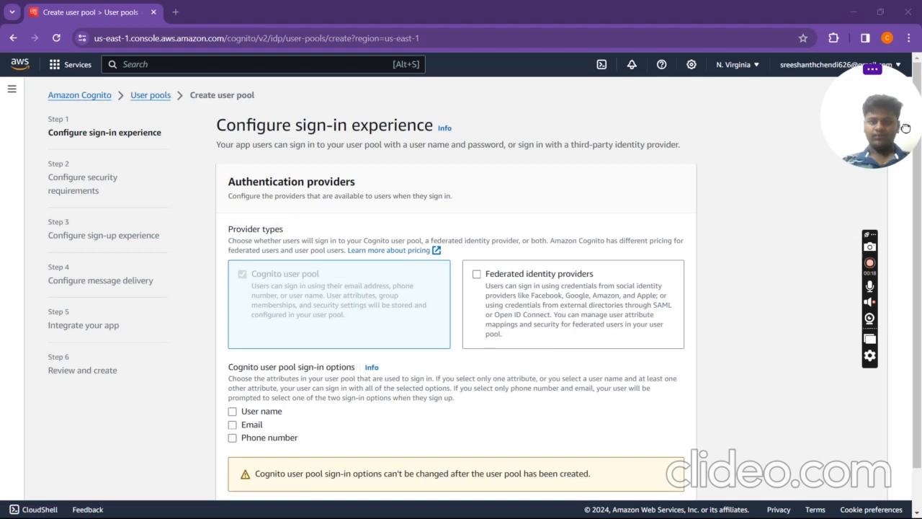
# Step: Enable federated sign-in with Email, Login with Amazon and Google as sign-in options
pyautogui.scroll(-1, 612, 270)
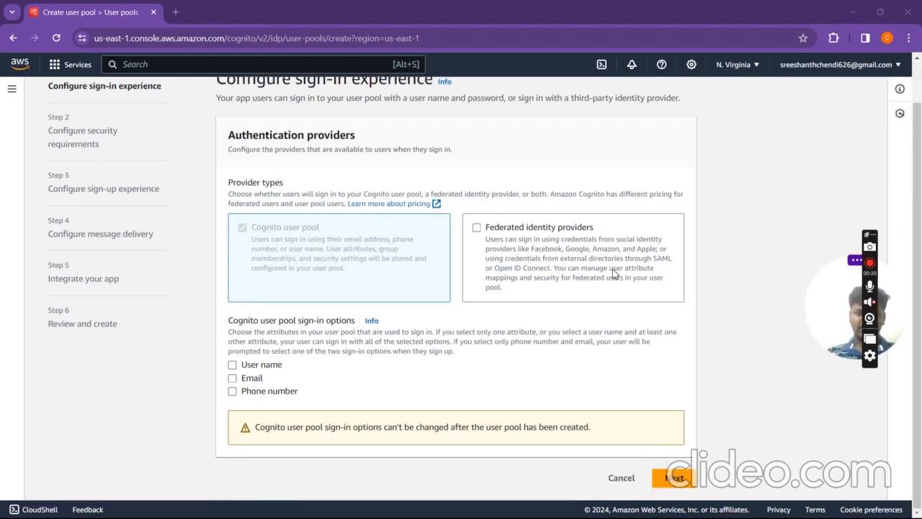
pyautogui.click(577, 254)
pyautogui.scroll(-3, 578, 255)
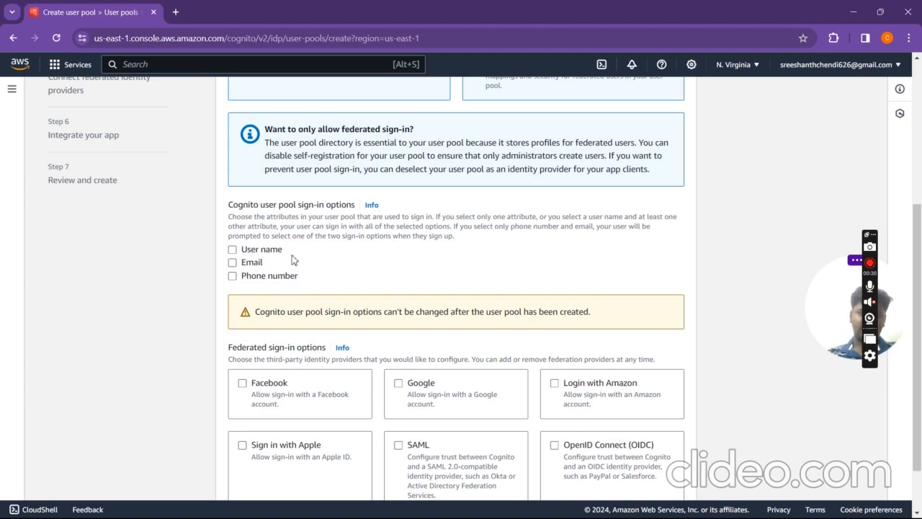
pyautogui.click(254, 265)
pyautogui.scroll(-1, 254, 269)
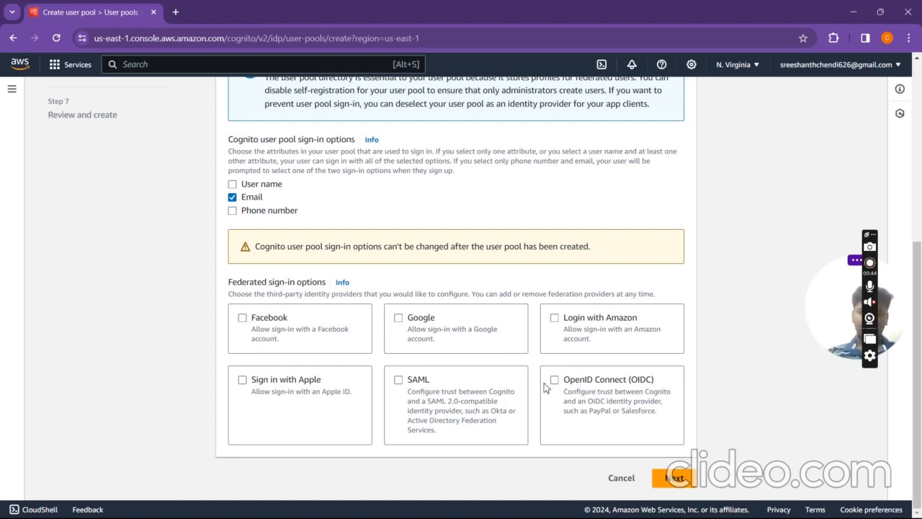
pyautogui.click(567, 337)
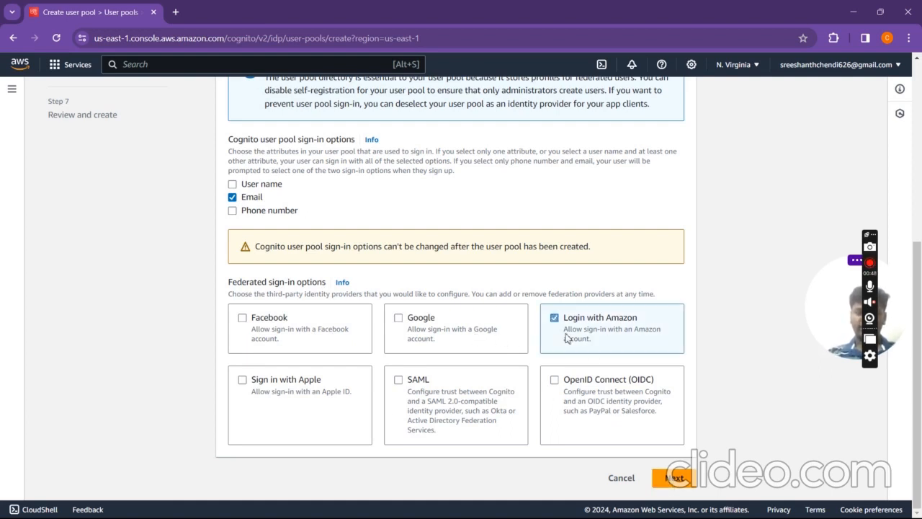
pyautogui.click(477, 338)
pyautogui.click(677, 478)
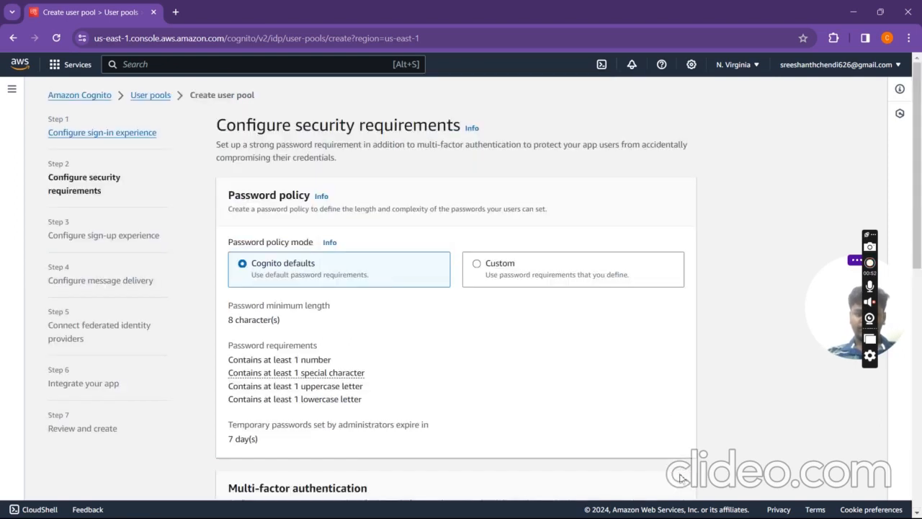
pyautogui.scroll(-2, 537, 339)
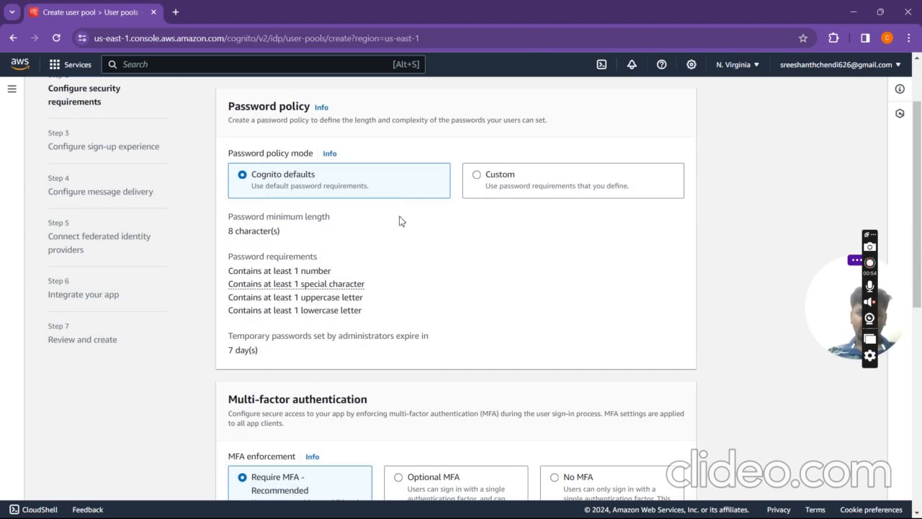
pyautogui.click(538, 192)
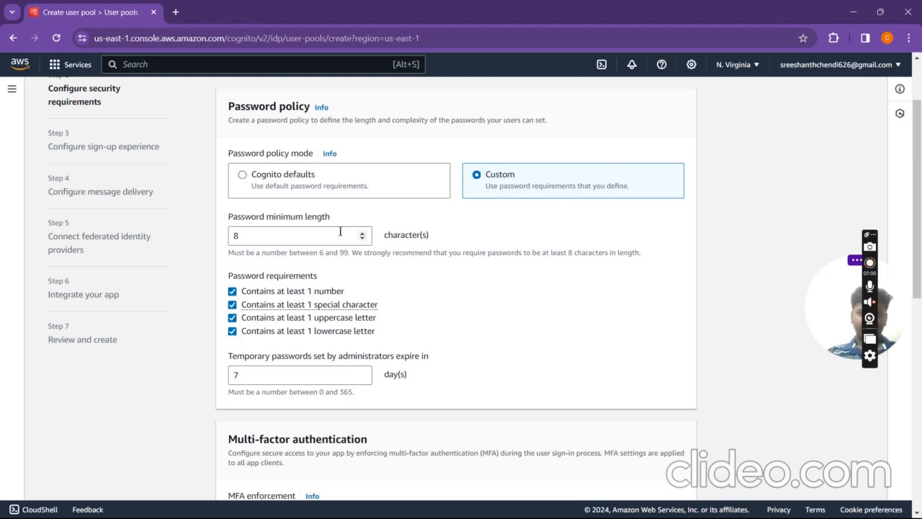
pyautogui.click(340, 182)
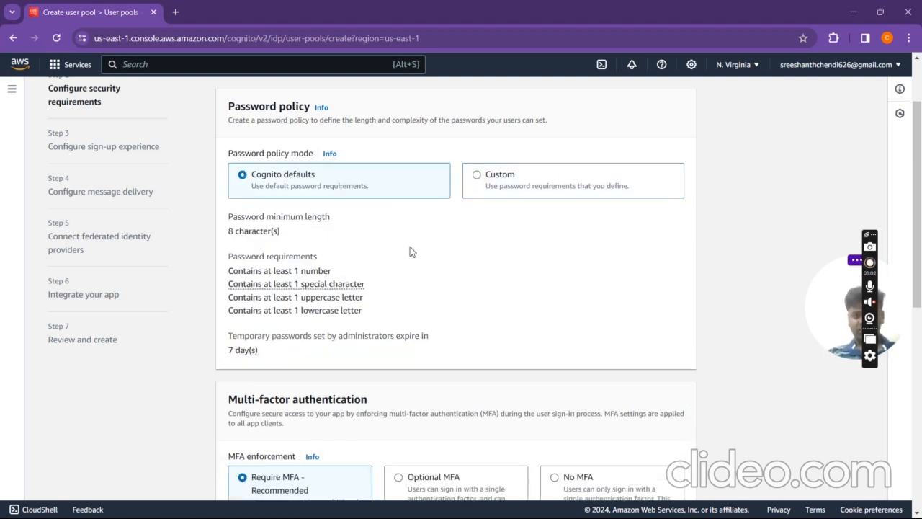
pyautogui.scroll(-2, 410, 251)
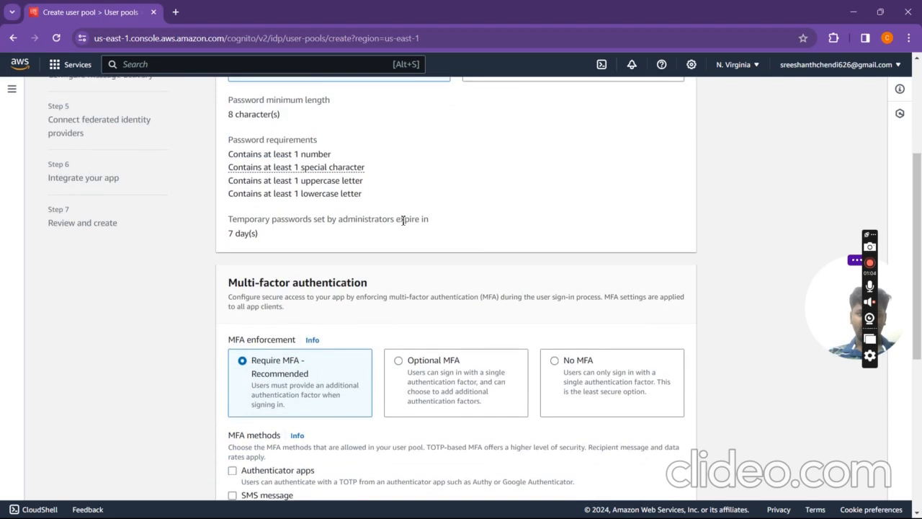
pyautogui.scroll(1, 346, 216)
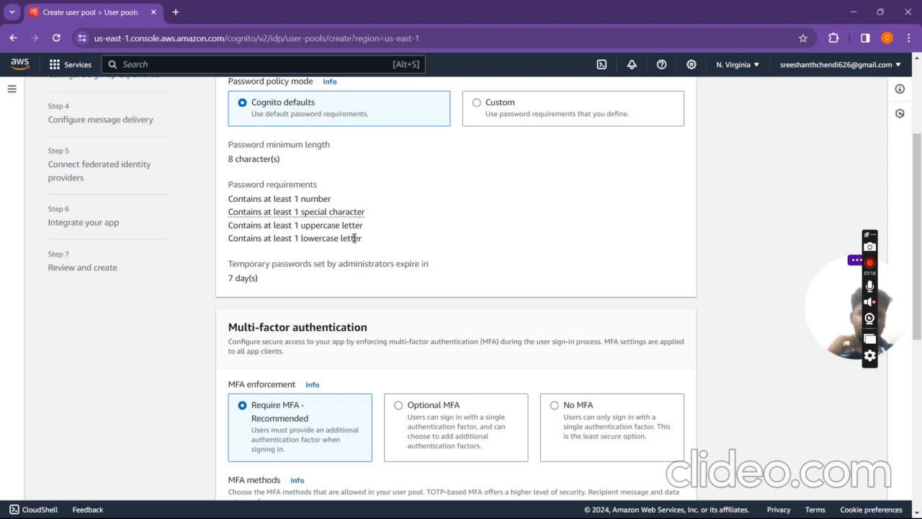
pyautogui.scroll(-2, 354, 237)
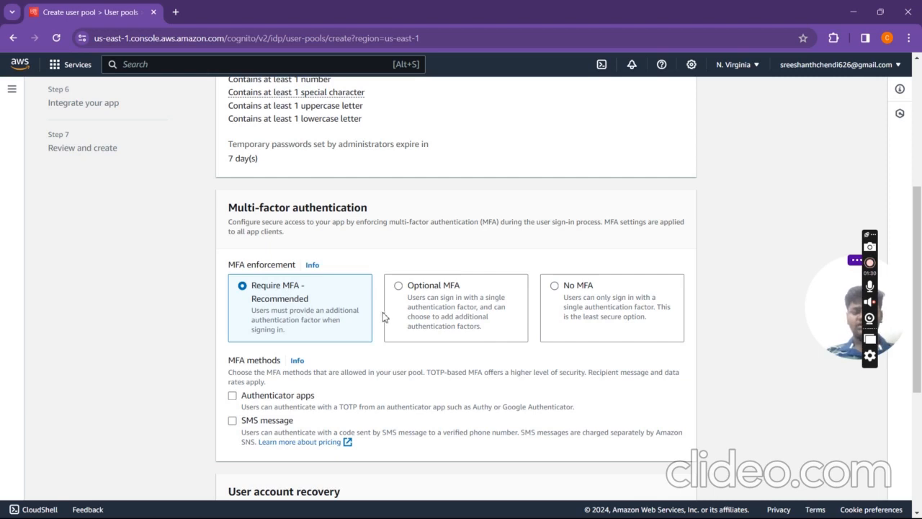
# Step: Set Optional MFA with authenticator apps, keep email-only recovery, and continue
pyautogui.click(507, 296)
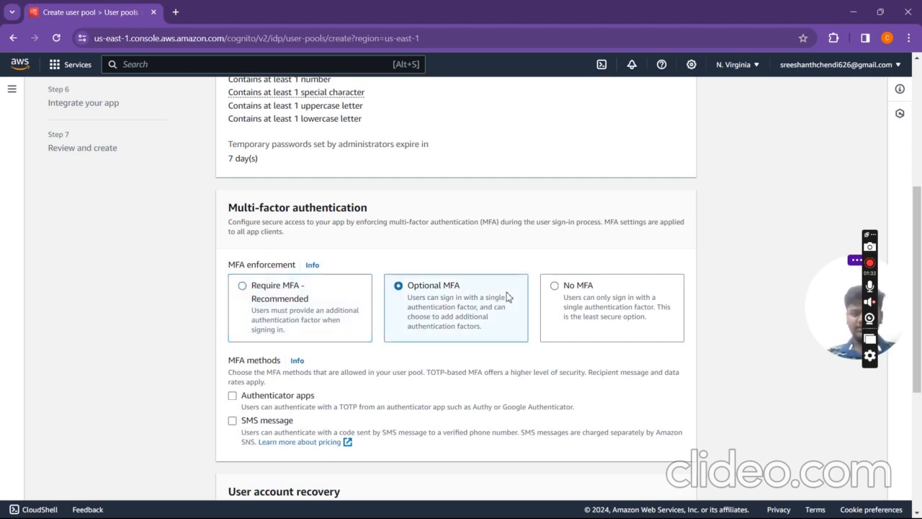
pyautogui.scroll(-1, 487, 331)
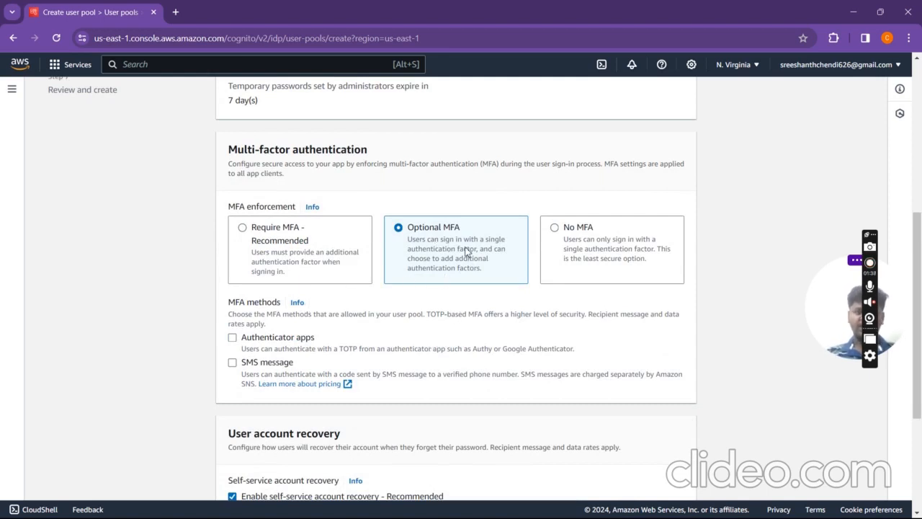
pyautogui.scroll(-1, 466, 252)
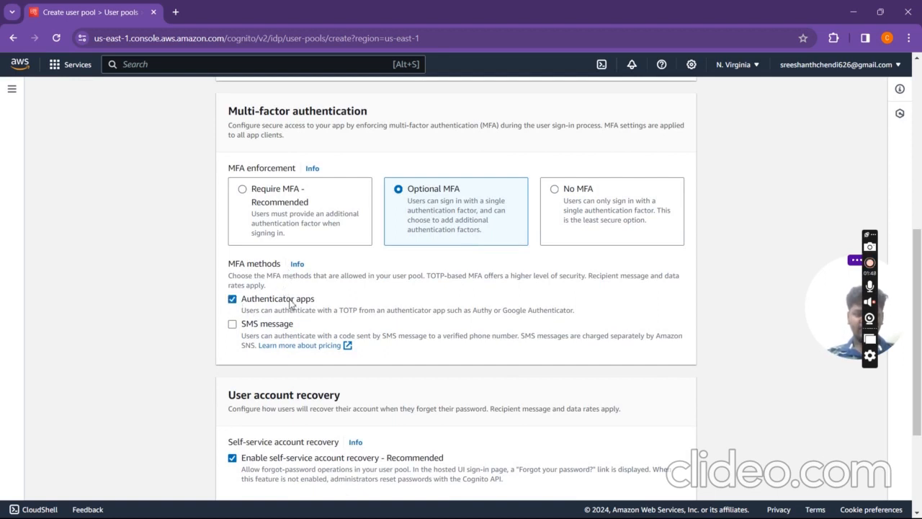
pyautogui.scroll(-3, 290, 303)
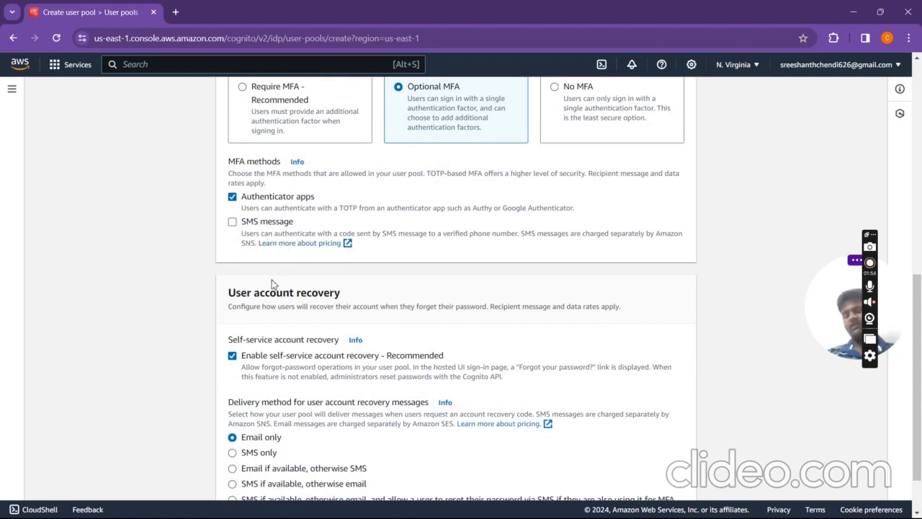
pyautogui.scroll(-2, 271, 283)
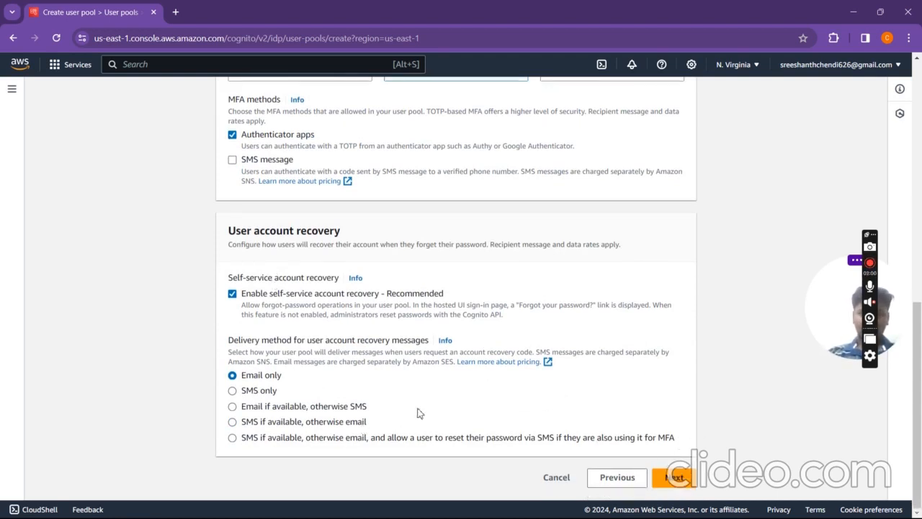
pyautogui.click(675, 478)
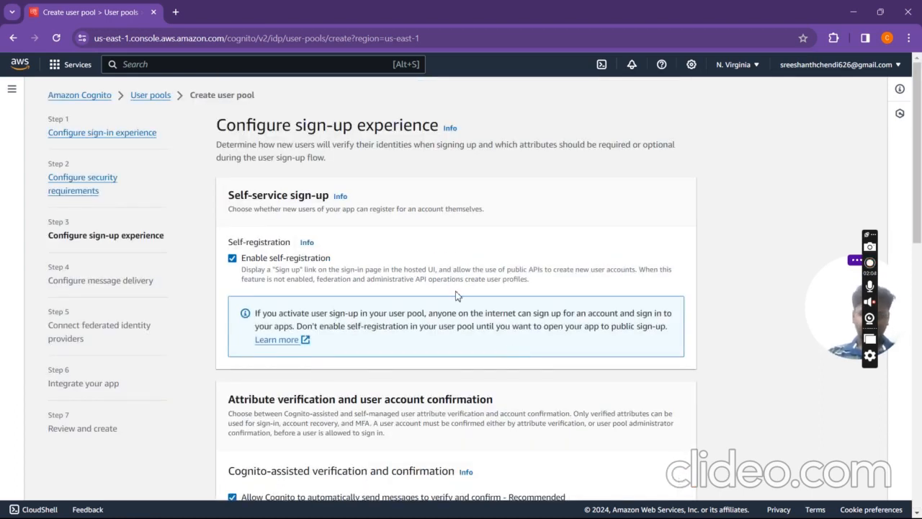
# Step: Add name as an additional required sign-up attribute alongside email
pyautogui.scroll(-2, 455, 295)
pyautogui.scroll(2, 457, 294)
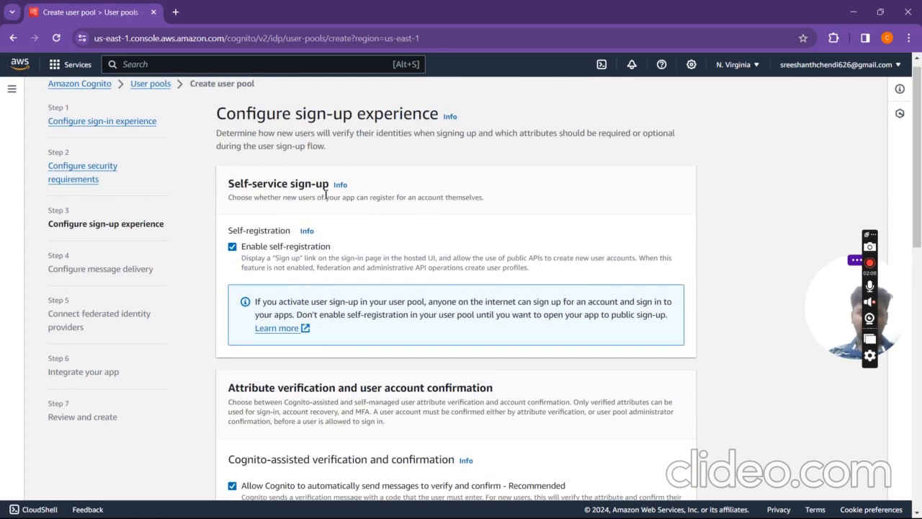
pyautogui.scroll(-1, 316, 245)
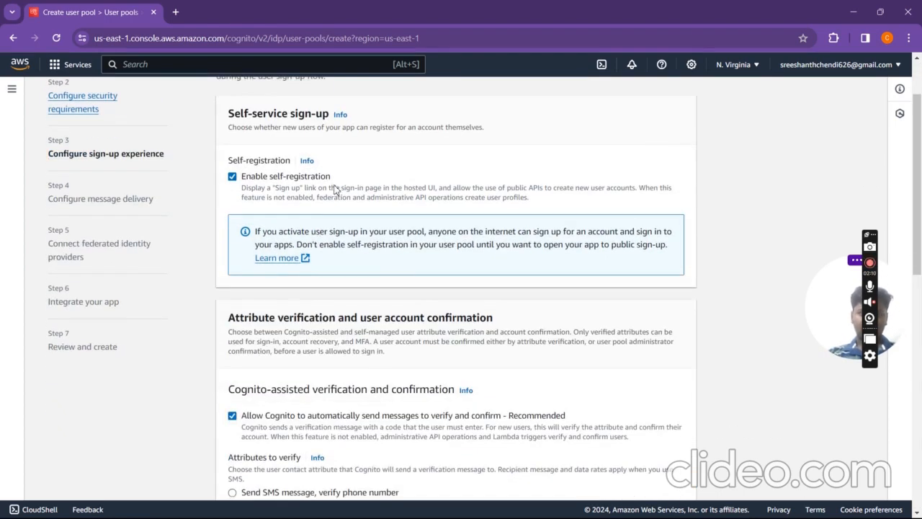
pyautogui.scroll(-2, 335, 189)
pyautogui.scroll(2, 335, 189)
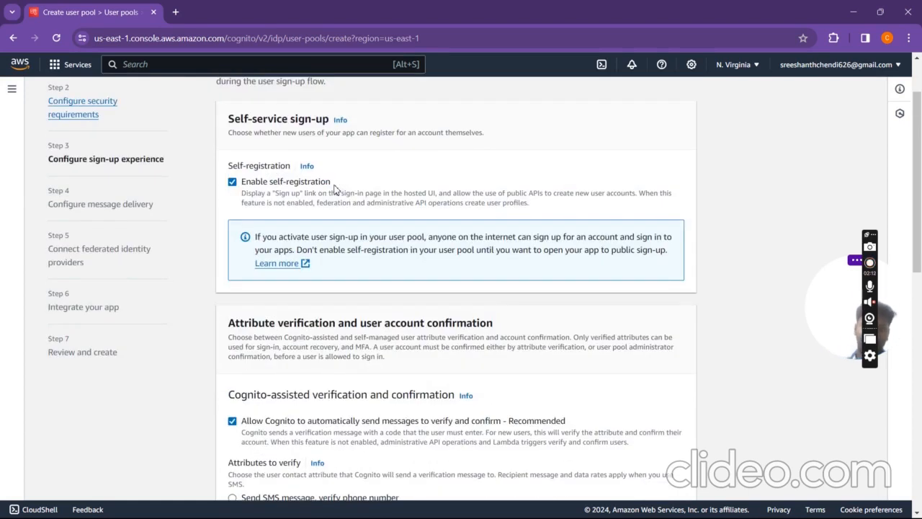
pyautogui.scroll(-2, 335, 189)
pyautogui.scroll(-2, 334, 189)
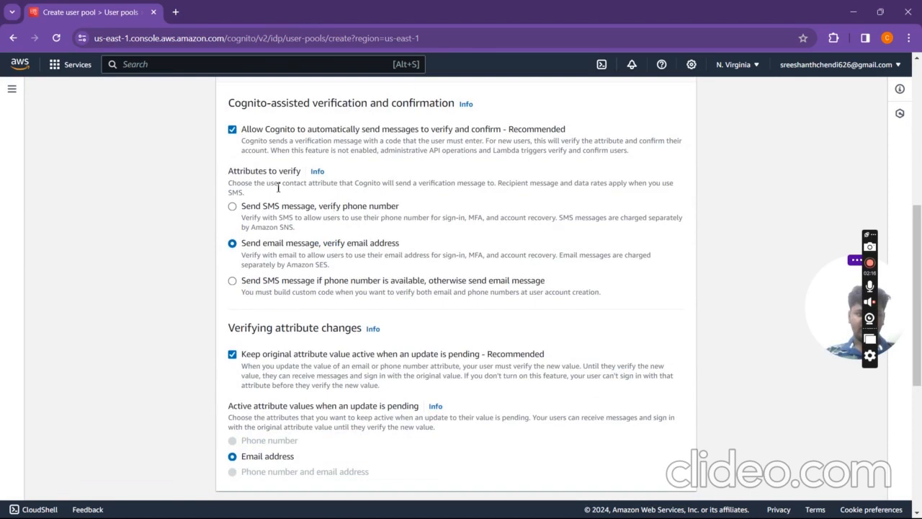
pyautogui.scroll(-2, 280, 185)
pyautogui.scroll(-2, 280, 189)
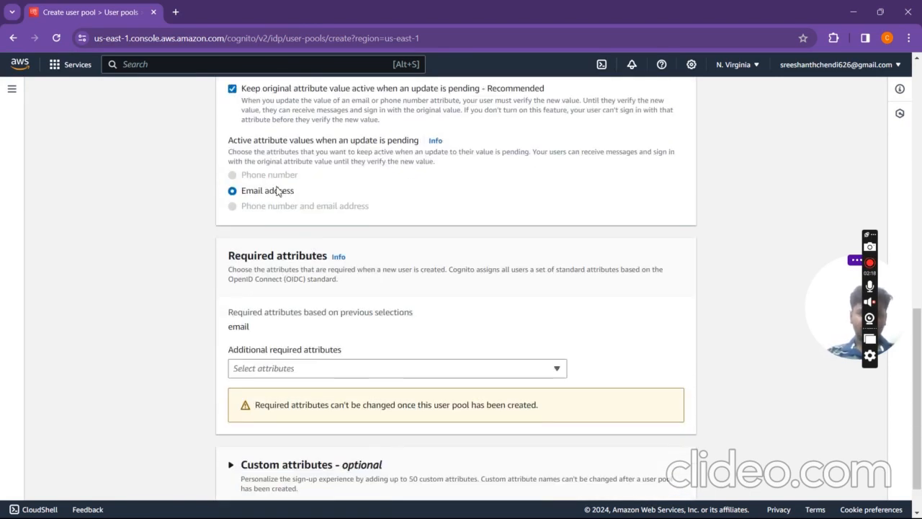
pyautogui.scroll(-1, 257, 323)
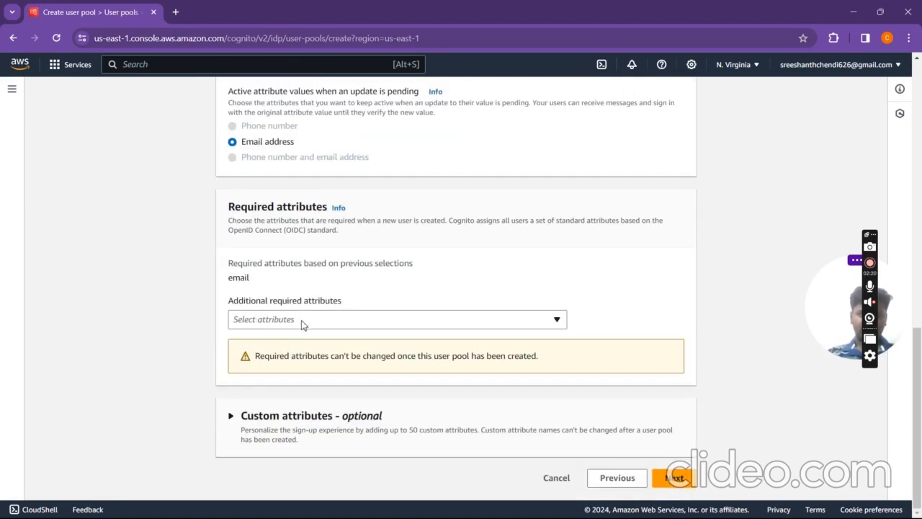
pyautogui.click(301, 324)
pyautogui.click(288, 308)
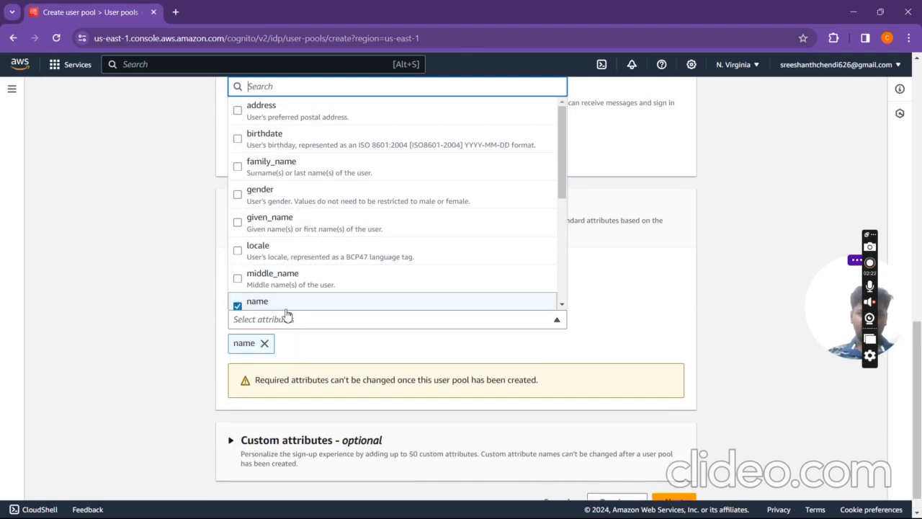
pyautogui.click(308, 350)
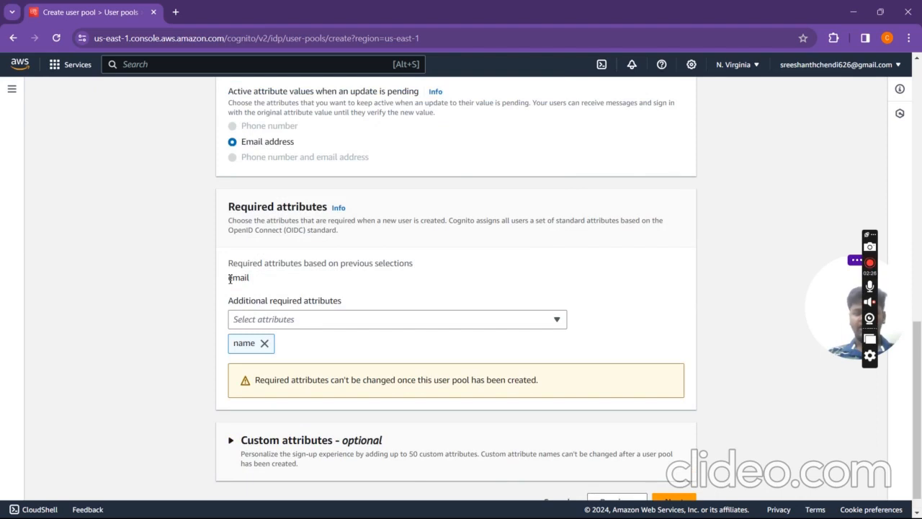
pyautogui.moveTo(230, 279); pyautogui.dragTo(274, 281)
pyautogui.click(308, 352)
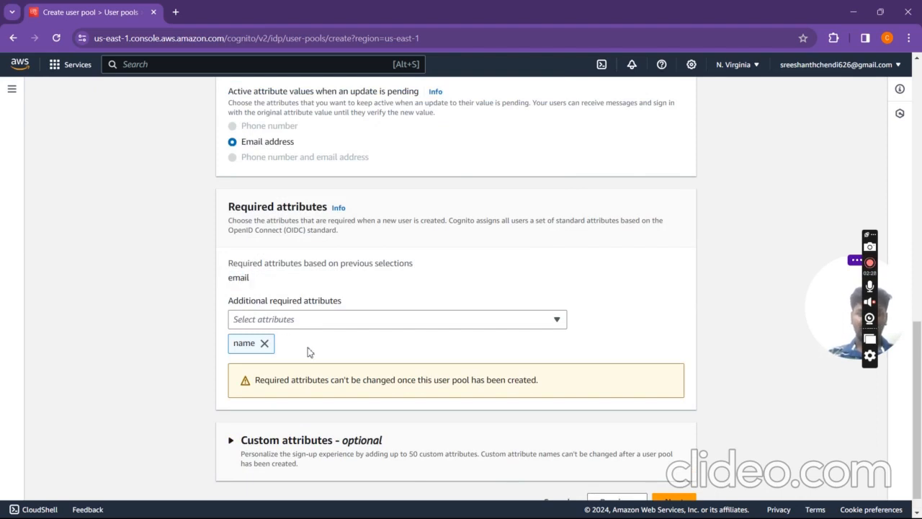
pyautogui.scroll(-1, 308, 351)
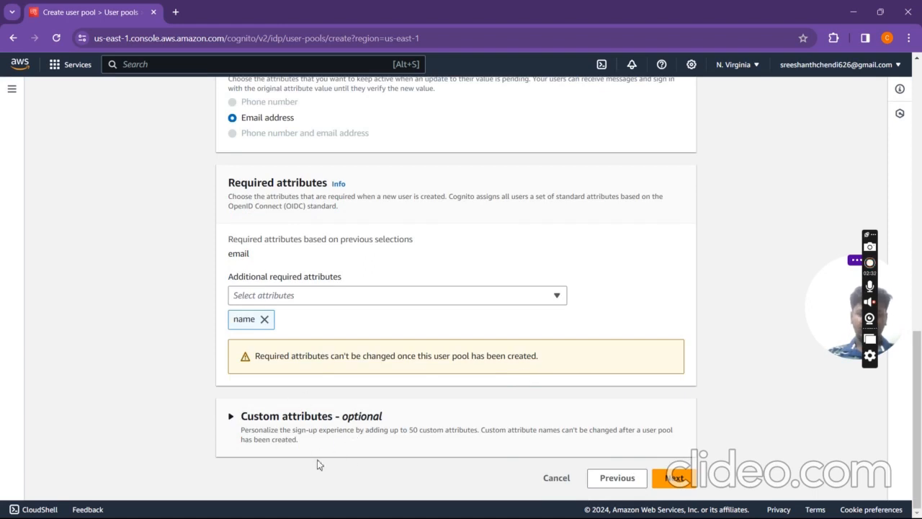
# Step: On message delivery, choose 'Send email with Cognito' as the email sender
pyautogui.click(675, 478)
pyautogui.scroll(-3, 461, 320)
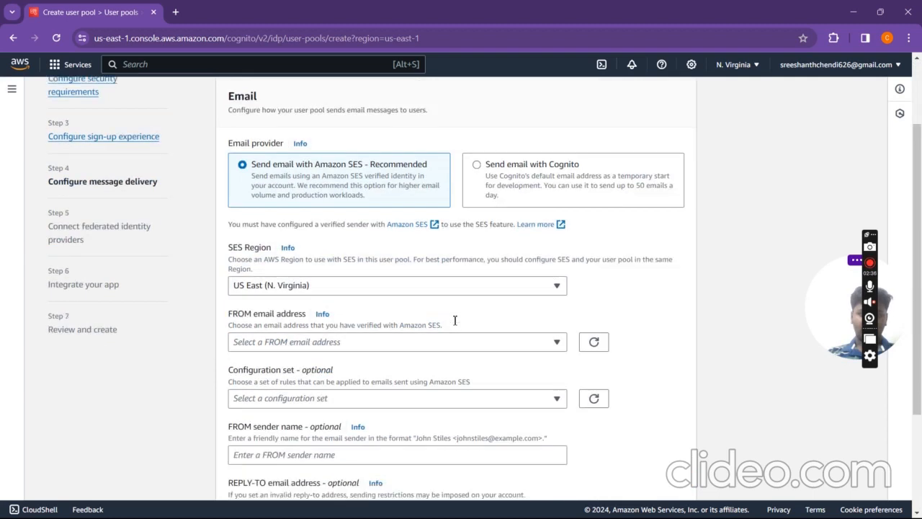
pyautogui.scroll(1, 454, 322)
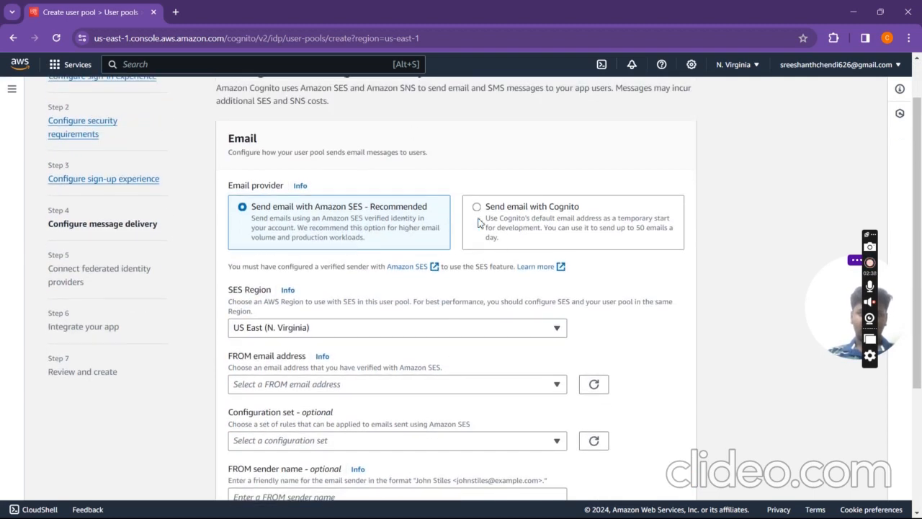
pyautogui.click(522, 220)
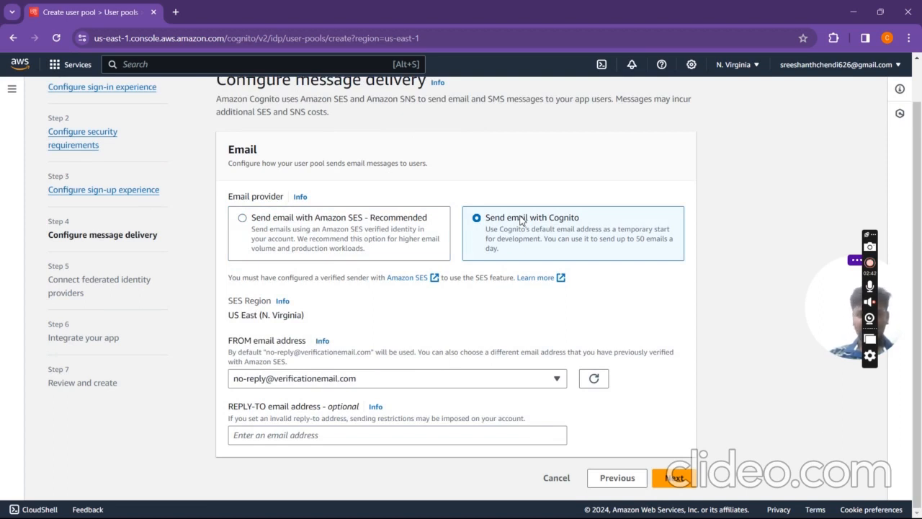
pyautogui.click(341, 439)
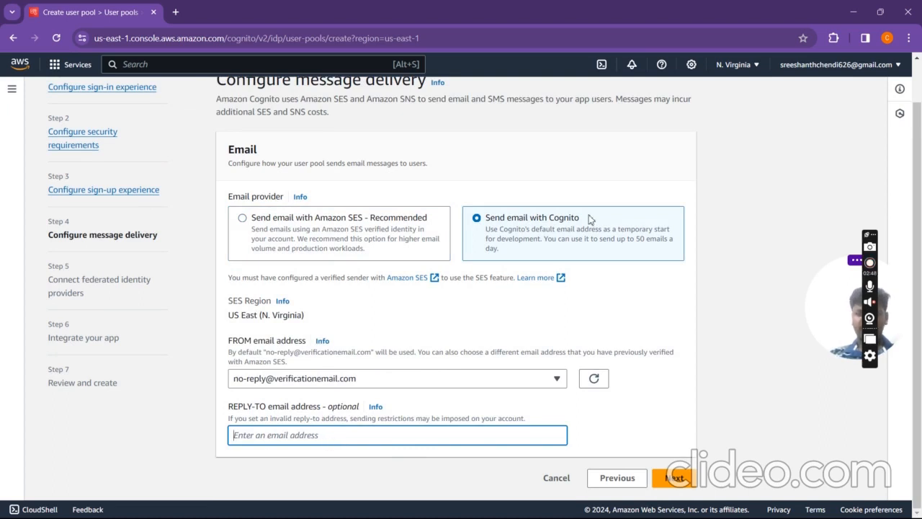
# Step: Check the signed-in Gmail address in the Gmail window, then return to setup
pyautogui.press('super+Tab')
pyautogui.click(283, 266)
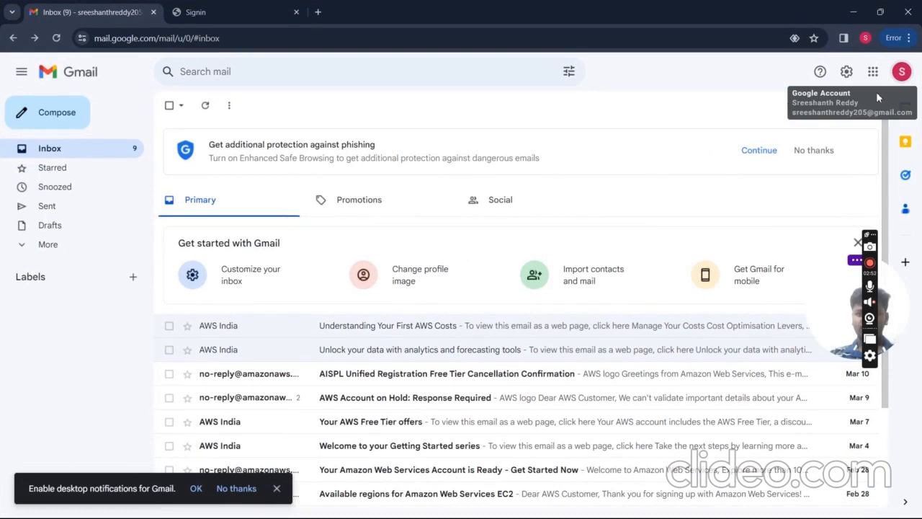
pyautogui.click(901, 74)
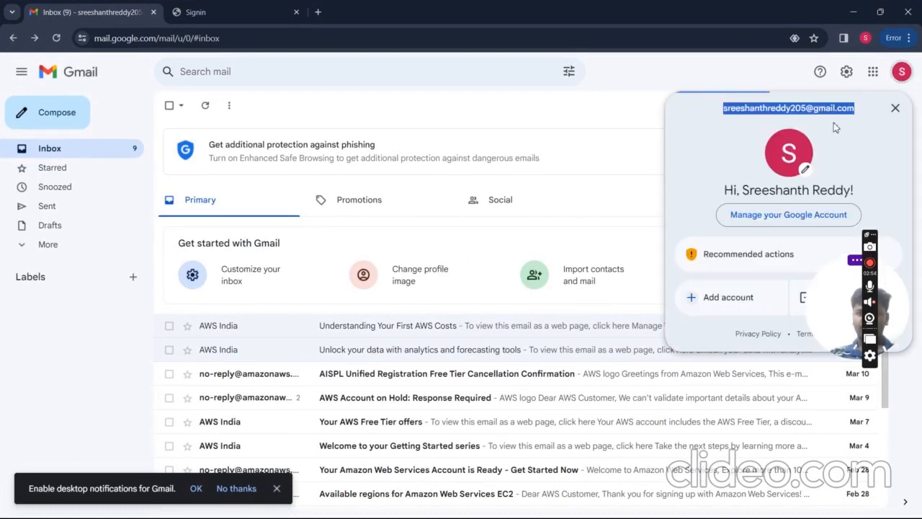
pyautogui.press('super+Tab')
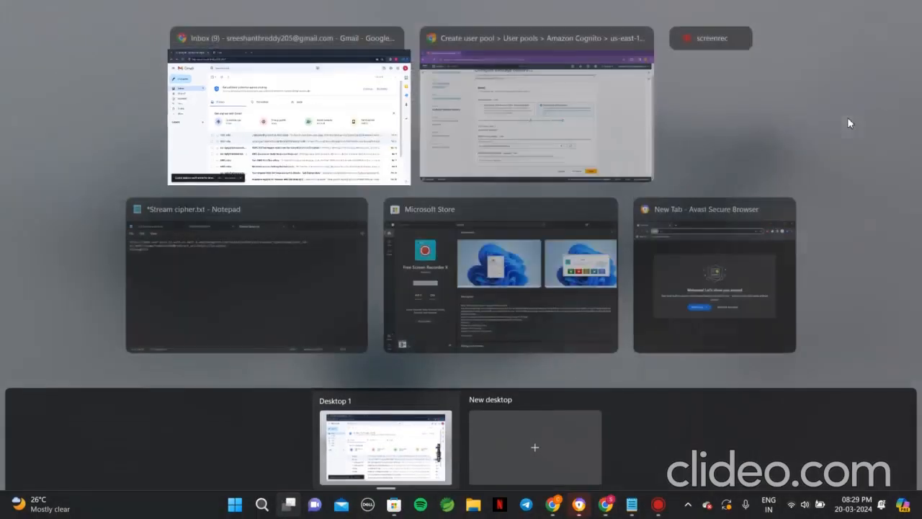
pyautogui.click(533, 152)
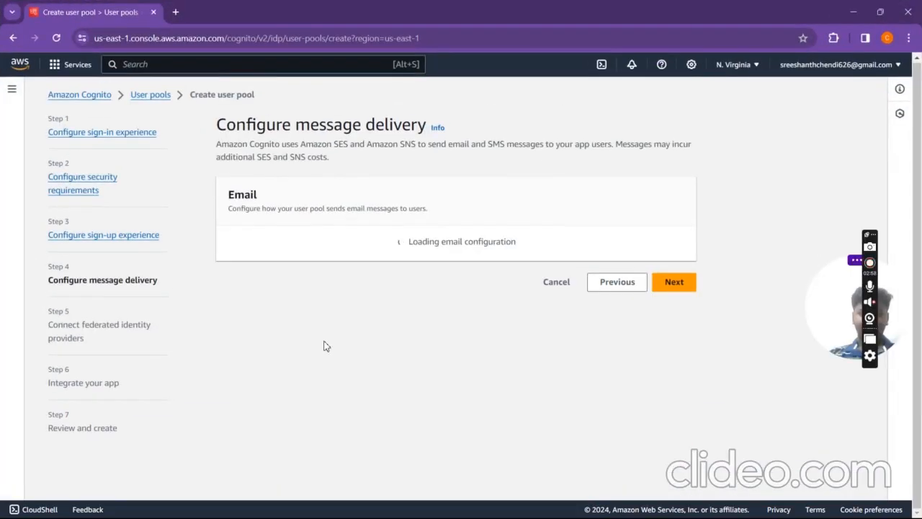
# Step: Paste the Gmail address as the reply-to email and advance to Step 5
pyautogui.scroll(-2, 425, 274)
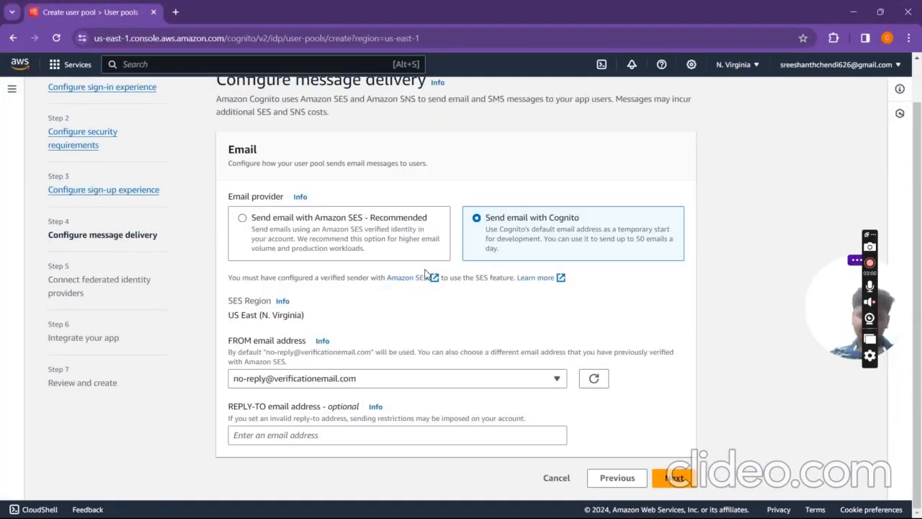
pyautogui.click(268, 434)
pyautogui.hotkey('ctrl', 'v')
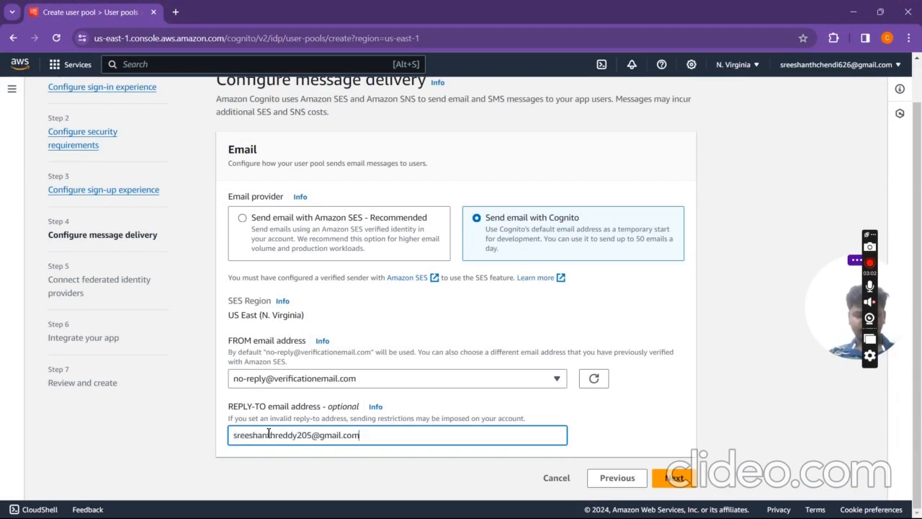
pyautogui.click(677, 477)
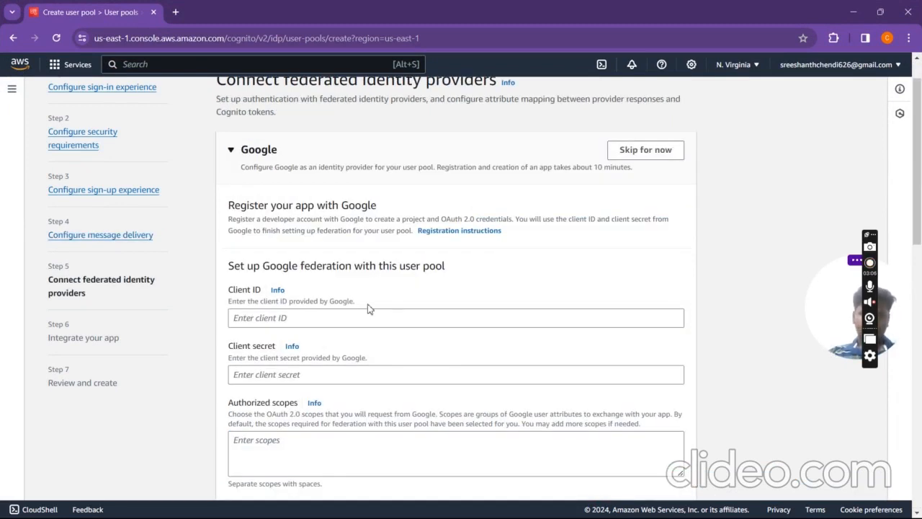
# Step: Mark Google and Login with Amazon as 'Skip for now', then proceed
pyautogui.scroll(-2, 369, 307)
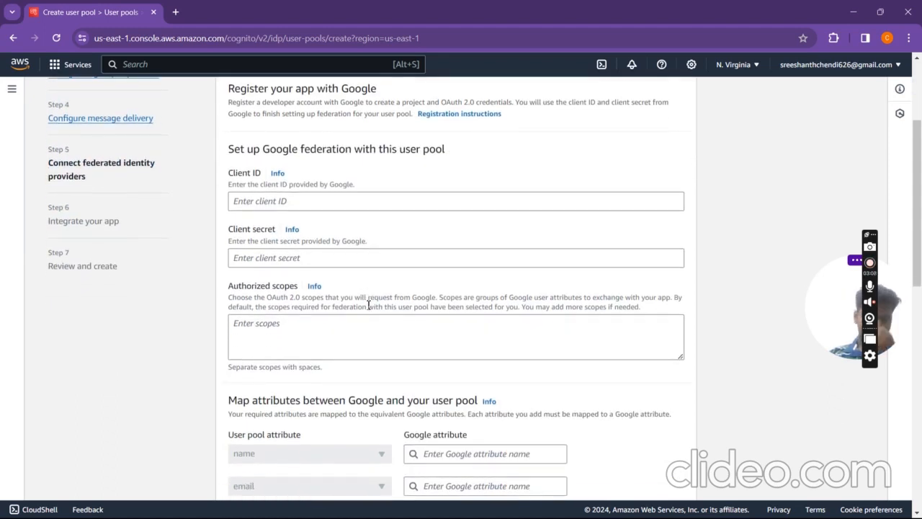
pyautogui.scroll(-4, 367, 305)
pyautogui.scroll(6, 368, 306)
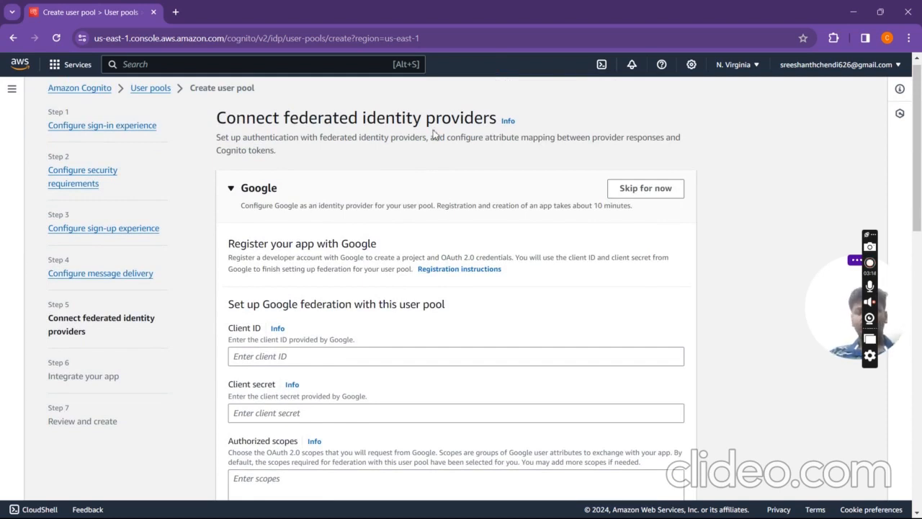
pyautogui.click(672, 190)
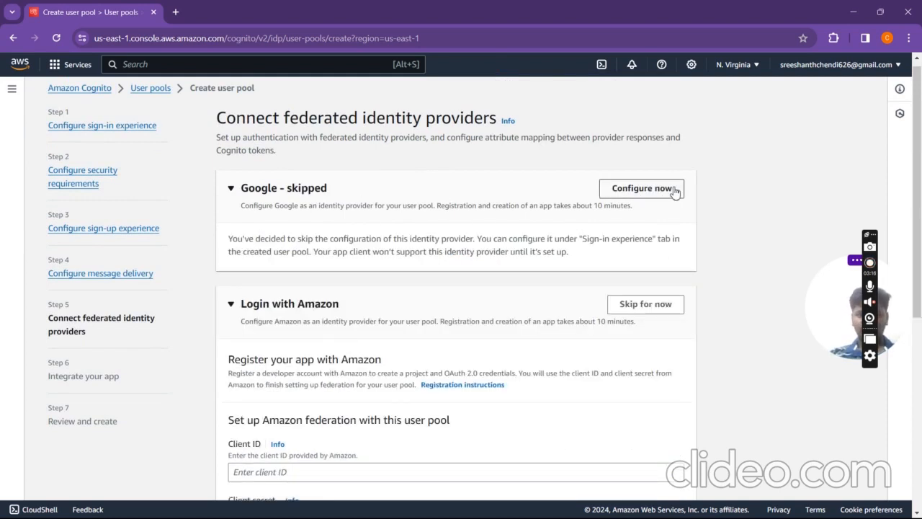
pyautogui.click(666, 303)
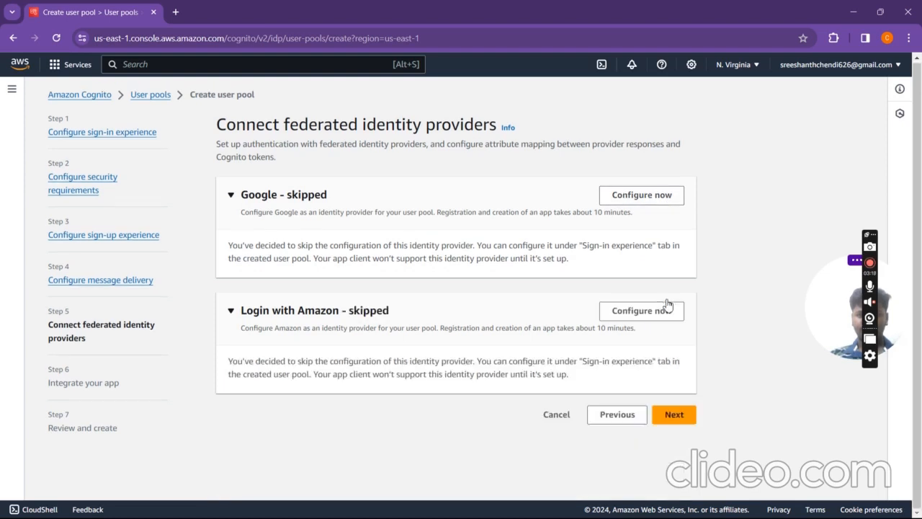
pyautogui.click(674, 414)
# Step: Name the user pool demo-user-pool-27
pyautogui.click(342, 242)
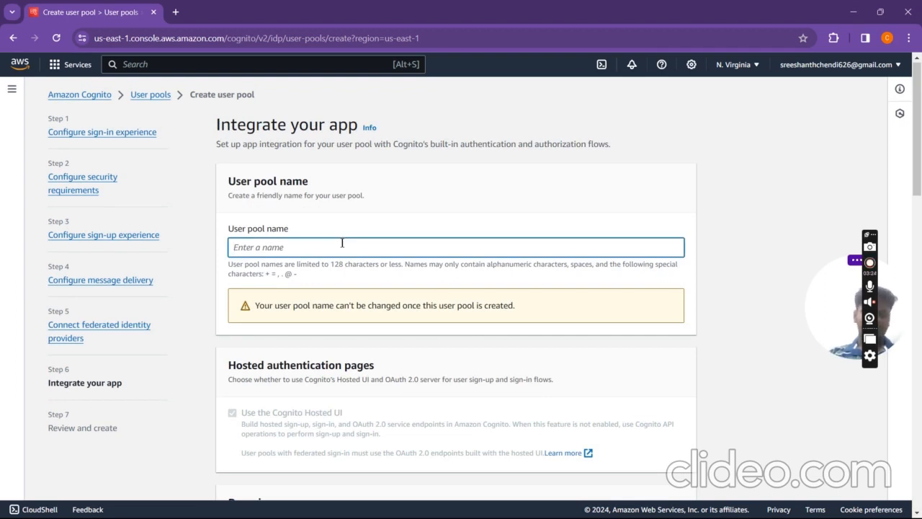
pyautogui.write('demo-user-pool-27')
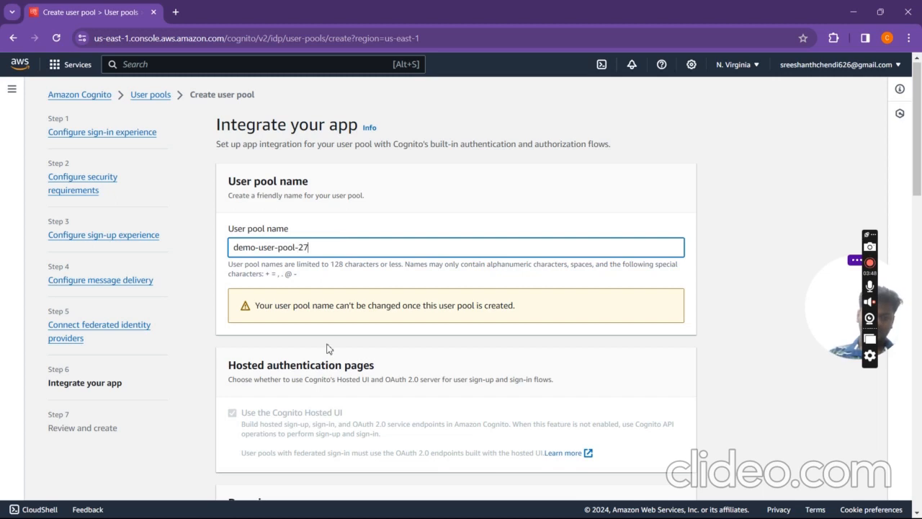
pyautogui.scroll(-2, 327, 346)
pyautogui.scroll(1, 353, 283)
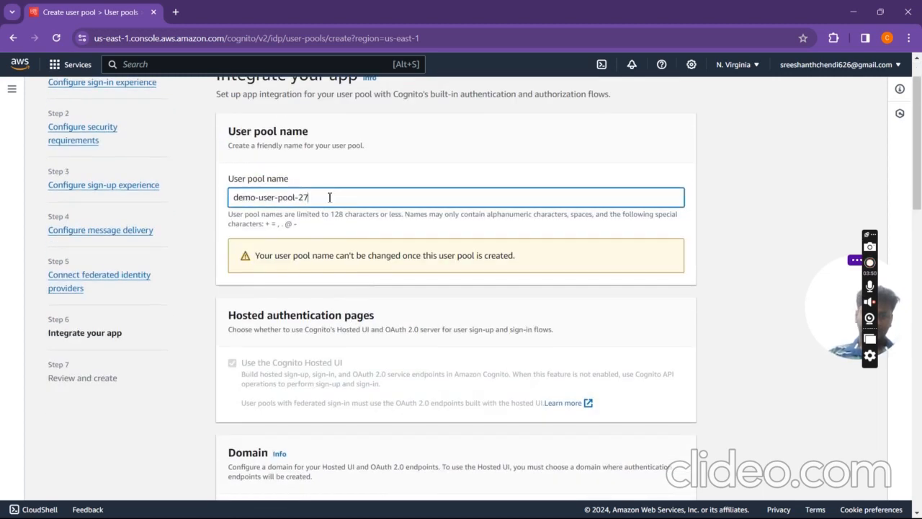
# Step: Set the Cognito domain prefix to demo-user-pool-2727 so it shows Available
pyautogui.moveTo(329, 197); pyautogui.dragTo(238, 202)
pyautogui.hotkey('ctrl', 'c')
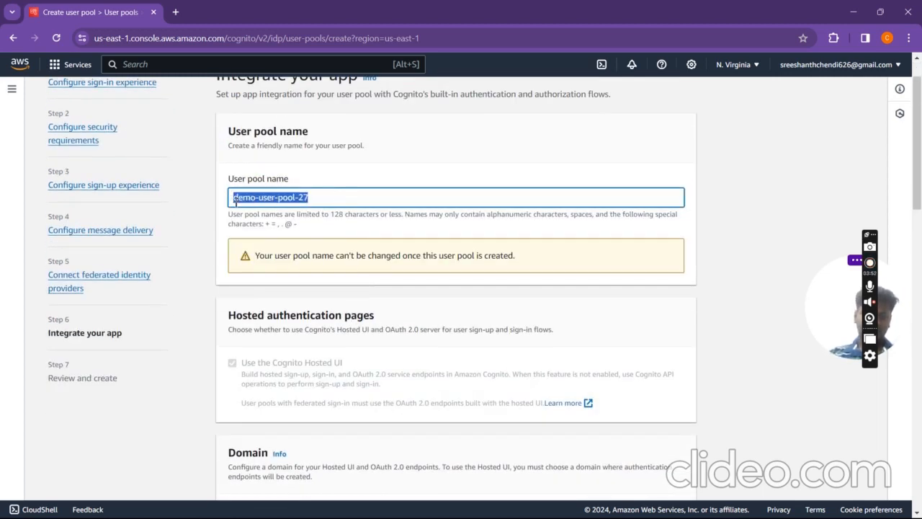
pyautogui.scroll(-5, 235, 204)
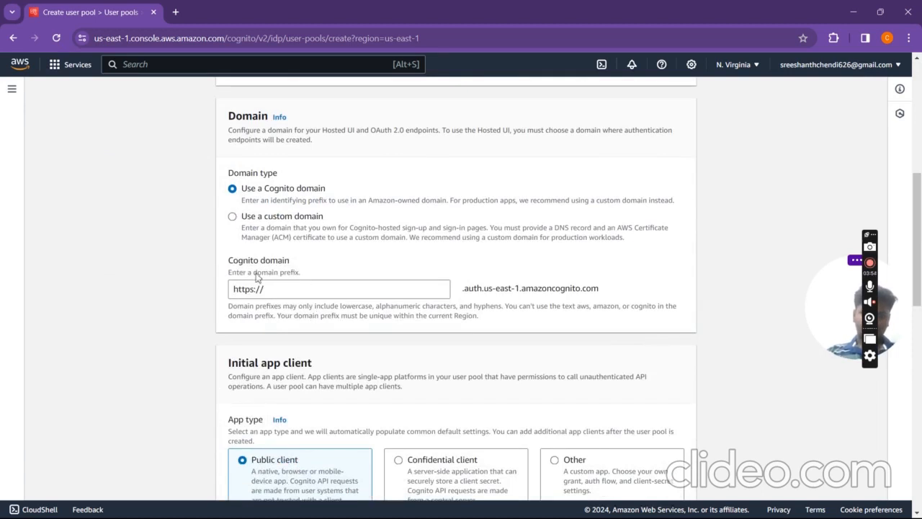
pyautogui.click(283, 295)
pyautogui.hotkey('ctrl', 'v')
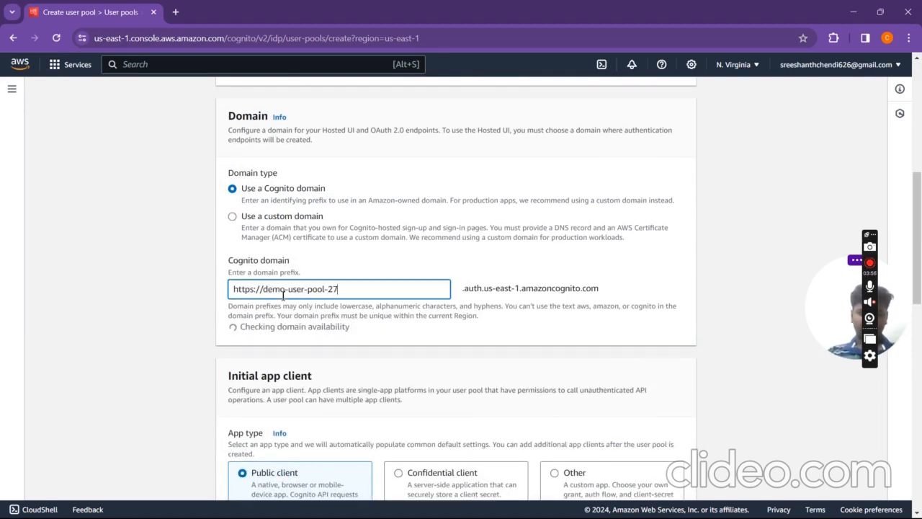
pyautogui.scroll(-3, 281, 296)
pyautogui.scroll(2, 281, 299)
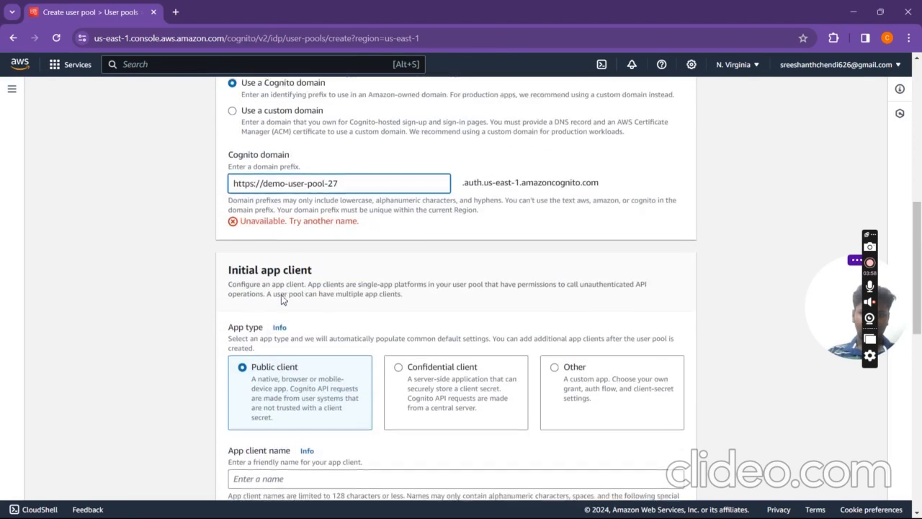
pyautogui.moveTo(240, 224); pyautogui.dragTo(353, 236)
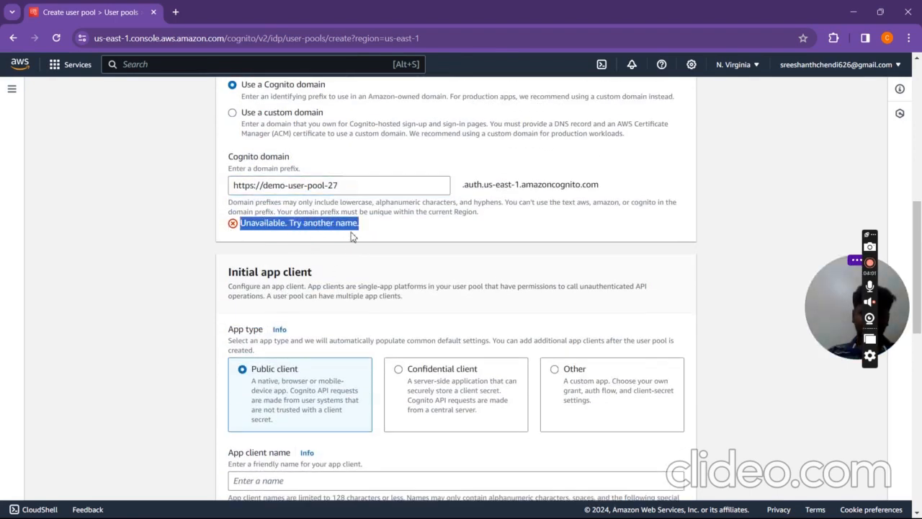
pyautogui.click(376, 192)
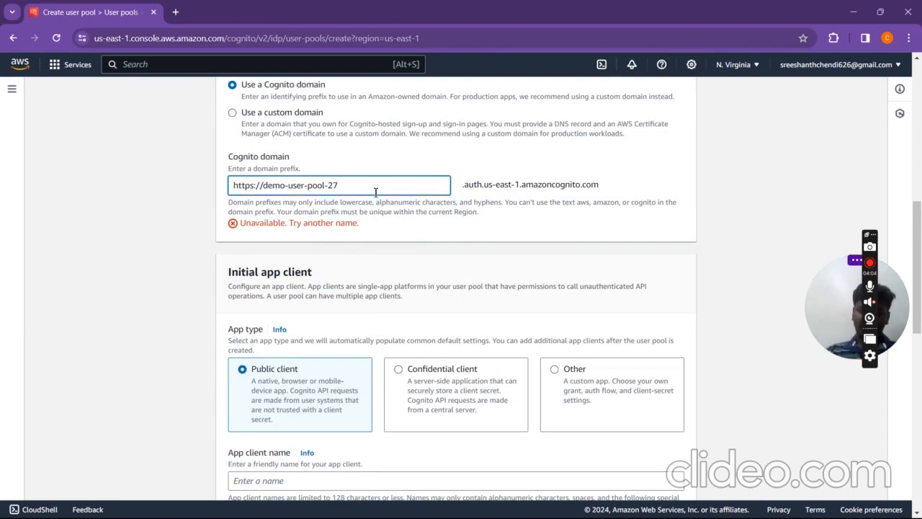
pyautogui.write('27')
pyautogui.click(387, 247)
pyautogui.moveTo(279, 228); pyautogui.dragTo(210, 232)
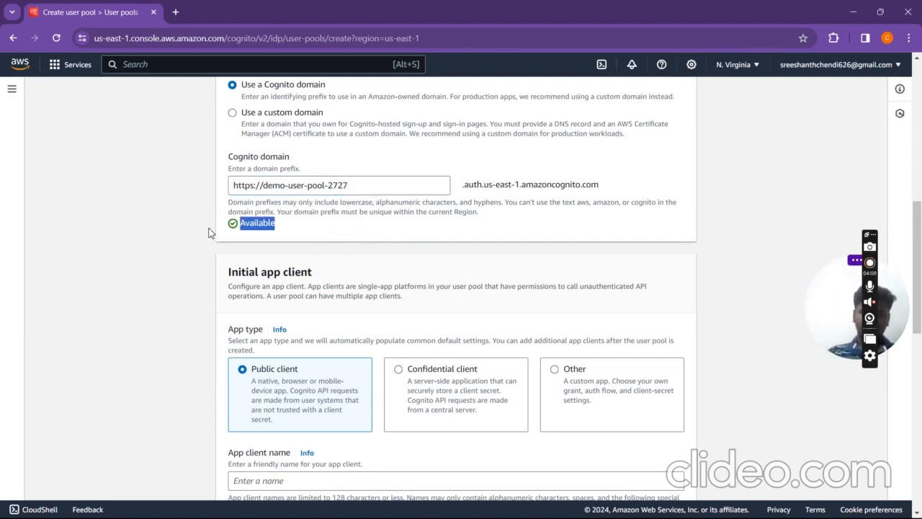
pyautogui.scroll(-4, 350, 289)
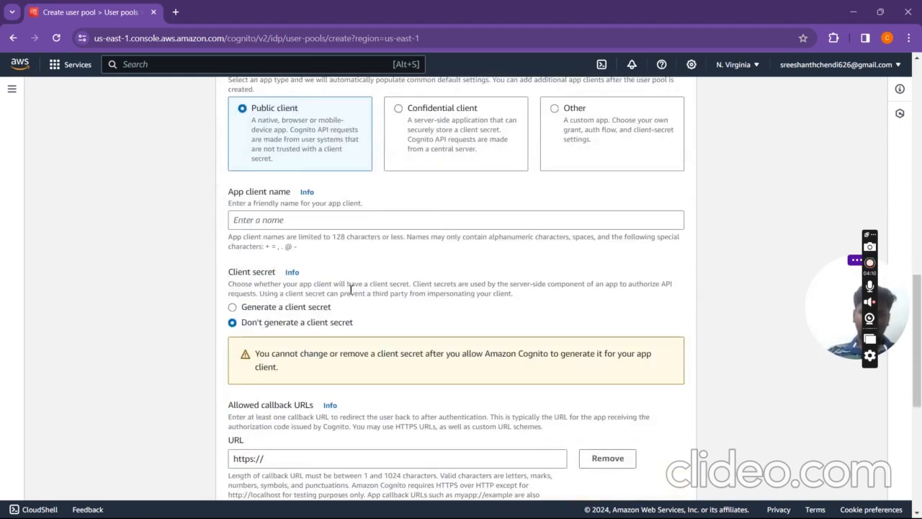
pyautogui.scroll(1, 350, 289)
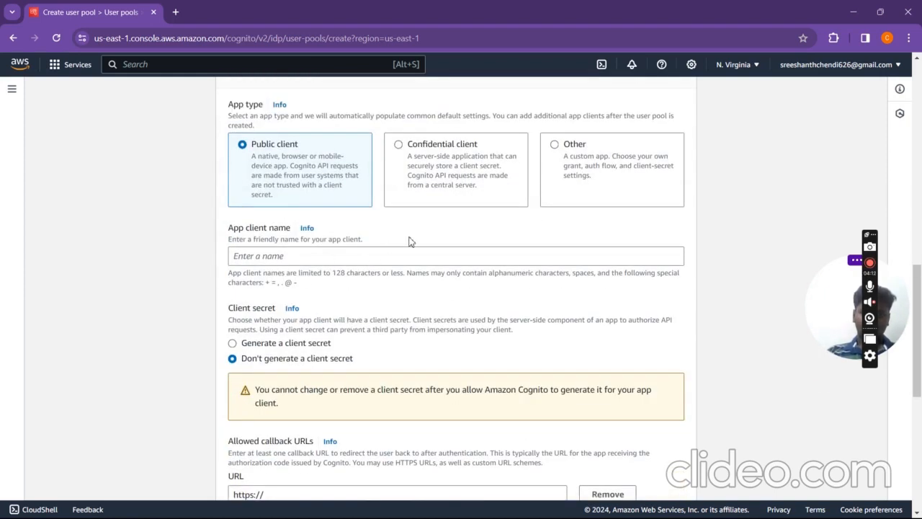
pyautogui.scroll(-2, 412, 241)
pyautogui.scroll(3, 412, 242)
pyautogui.scroll(1, 411, 241)
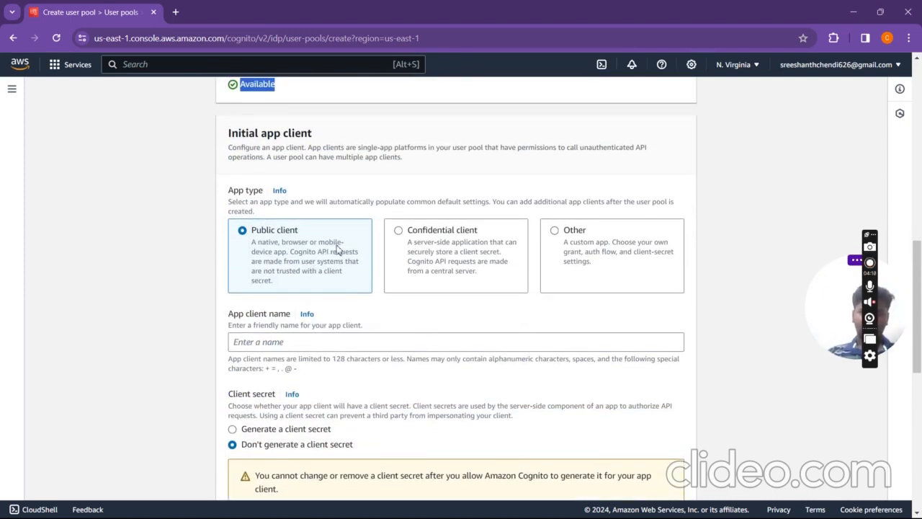
pyautogui.scroll(-3, 423, 333)
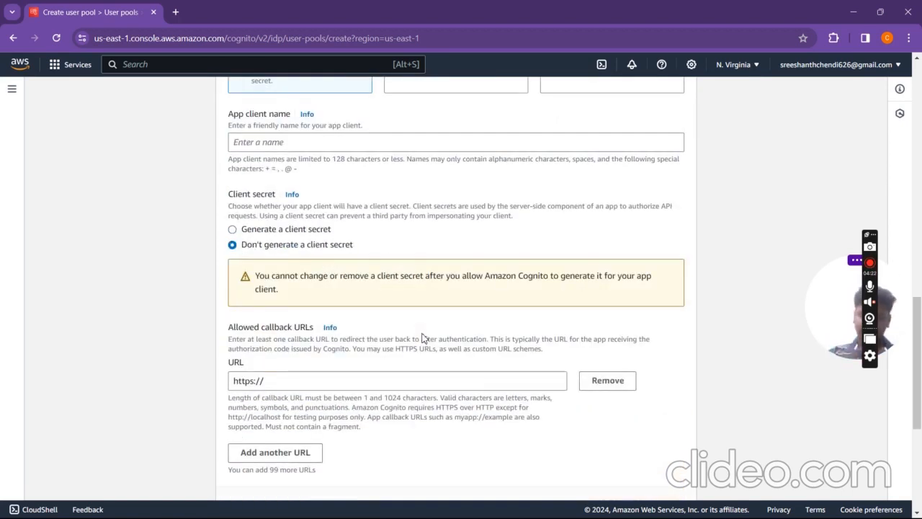
pyautogui.scroll(-2, 424, 337)
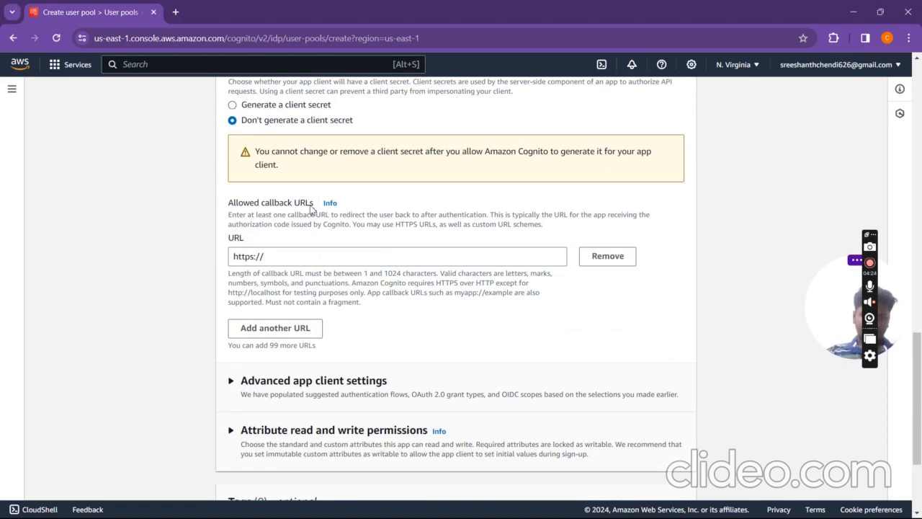
pyautogui.click(315, 257)
pyautogui.scroll(-2, 353, 241)
pyautogui.scroll(3, 354, 242)
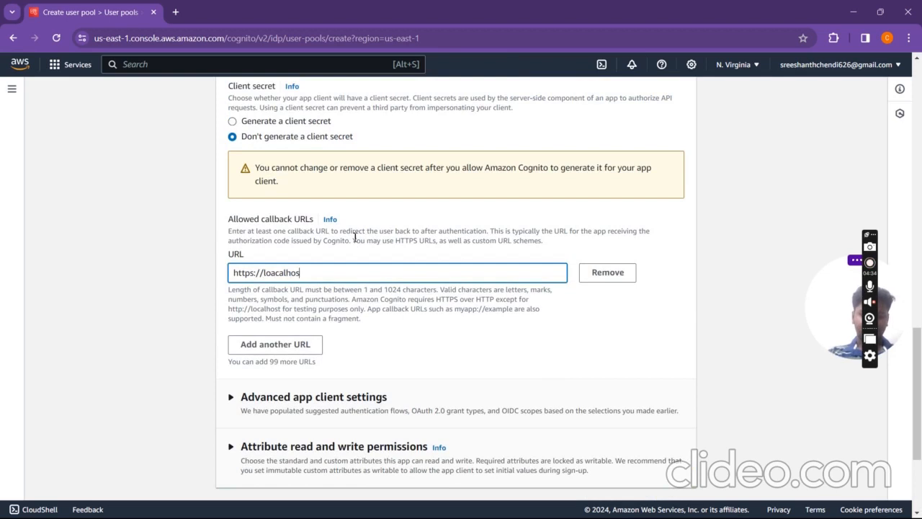
pyautogui.scroll(-2, 354, 238)
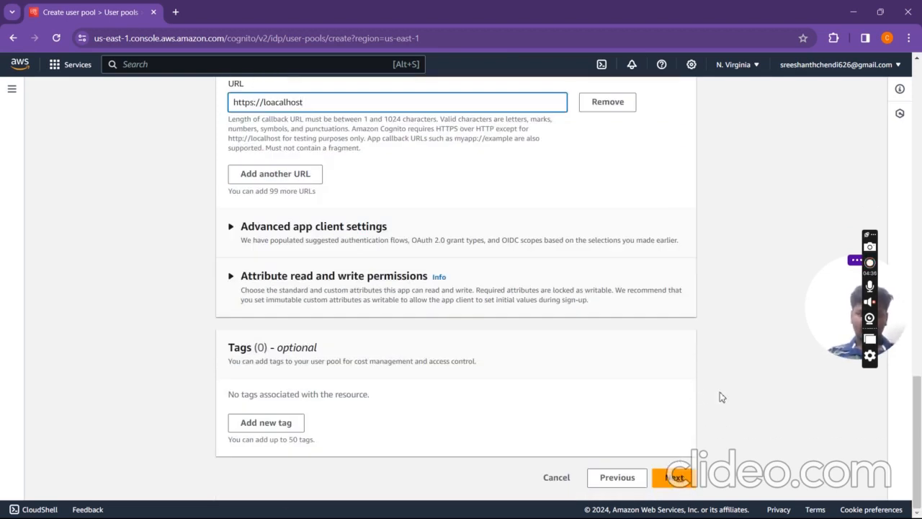
pyautogui.click(670, 477)
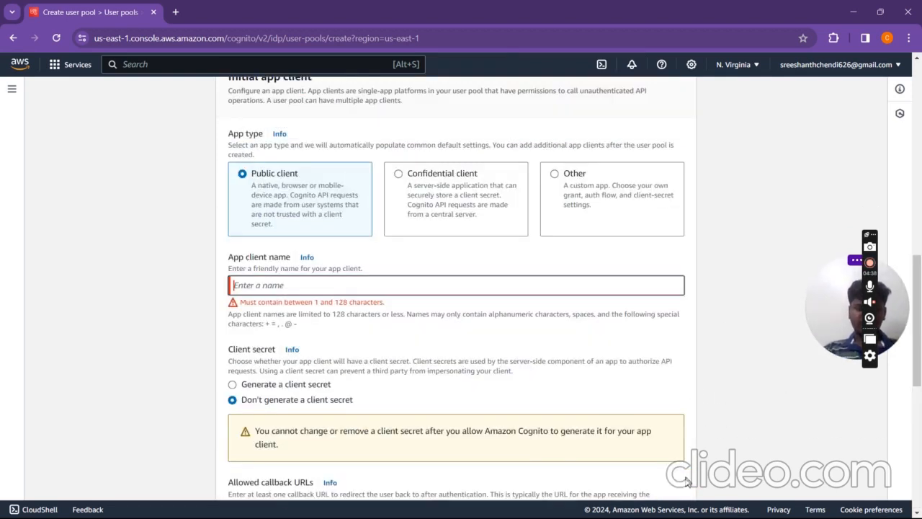
# Step: Give the public app client a name and continue to review
pyautogui.click(338, 284)
pyautogui.write('sreeshanth')
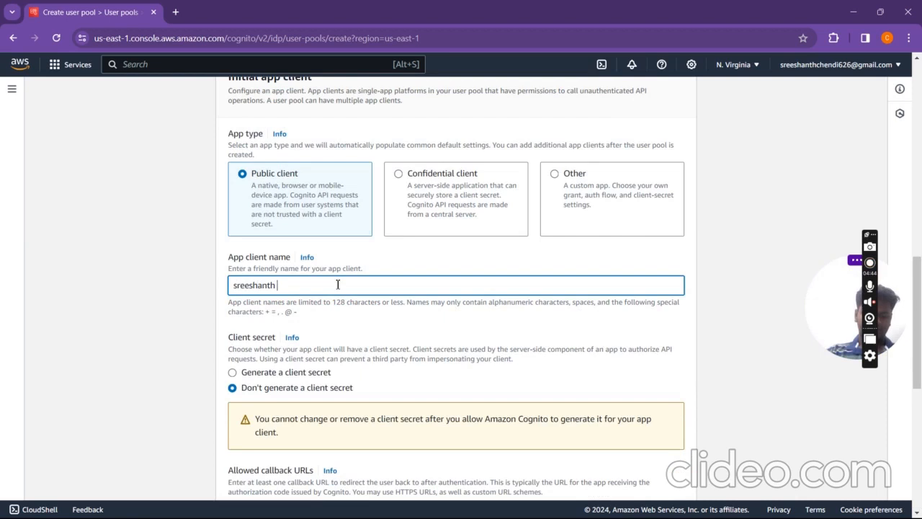
pyautogui.scroll(-6, 338, 285)
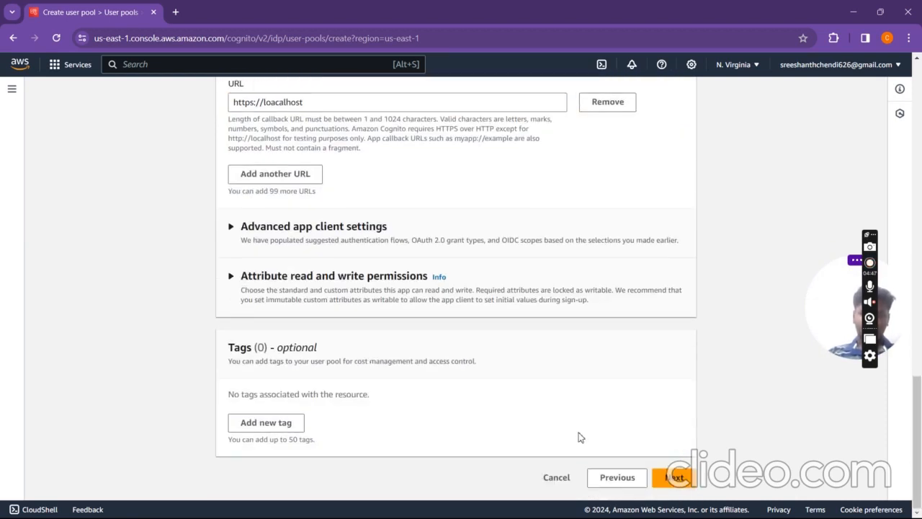
pyautogui.click(673, 478)
# Step: Review the settings and create the user pool
pyautogui.scroll(-1, 514, 403)
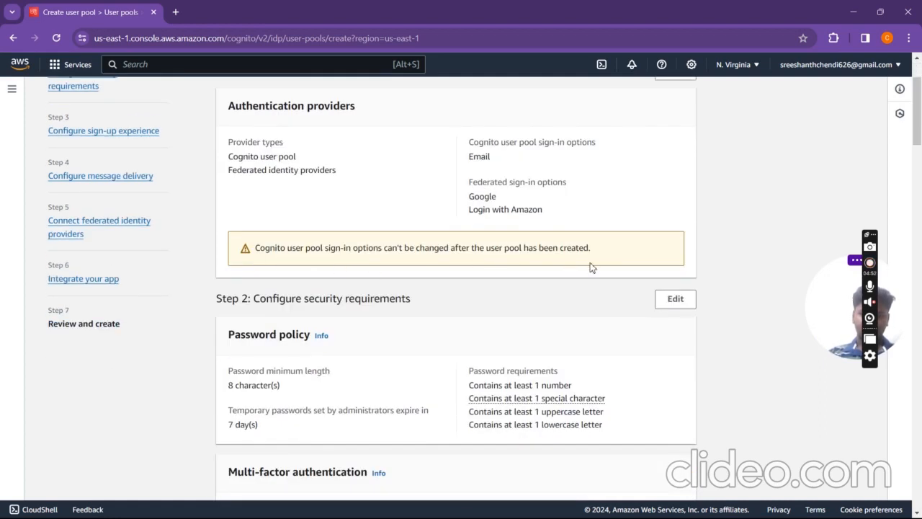
pyautogui.scroll(-10, 580, 265)
pyautogui.scroll(-20, 591, 264)
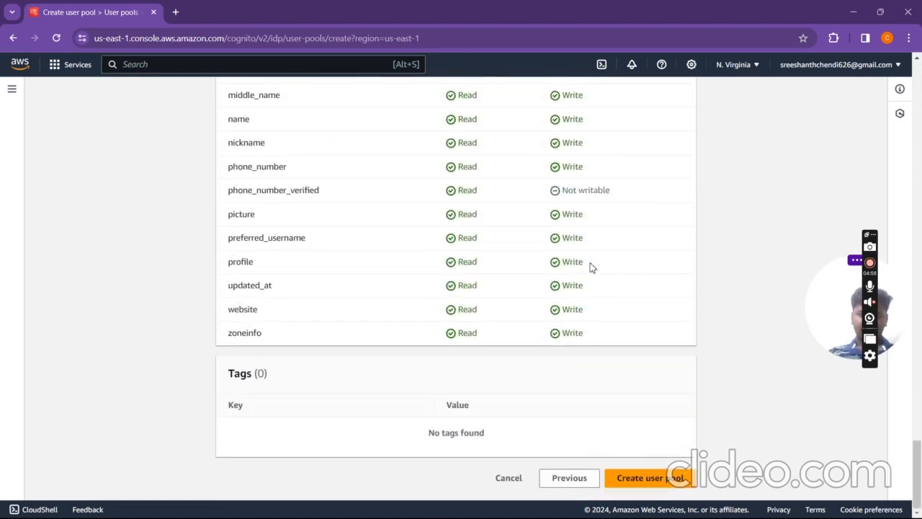
pyautogui.click(667, 481)
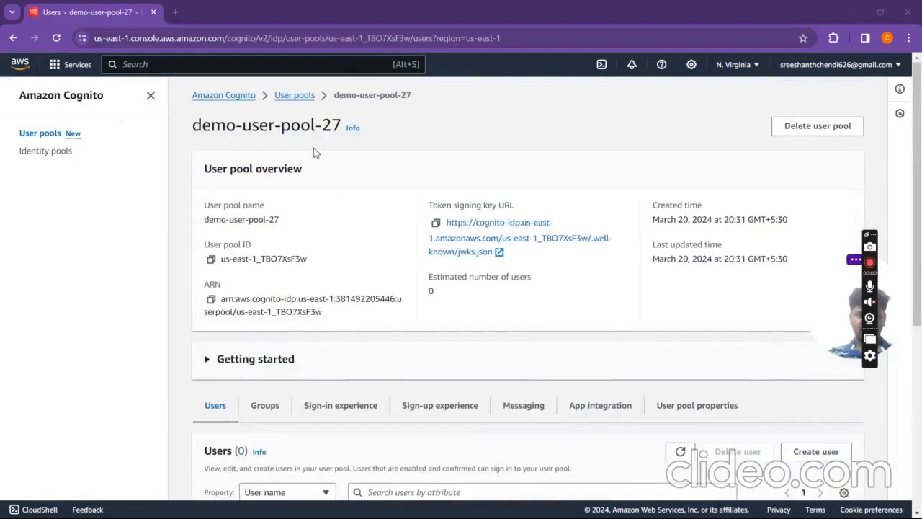
# Step: Open demo-user-pool-27 from the User pools list to view its empty Users list
pyautogui.click(301, 97)
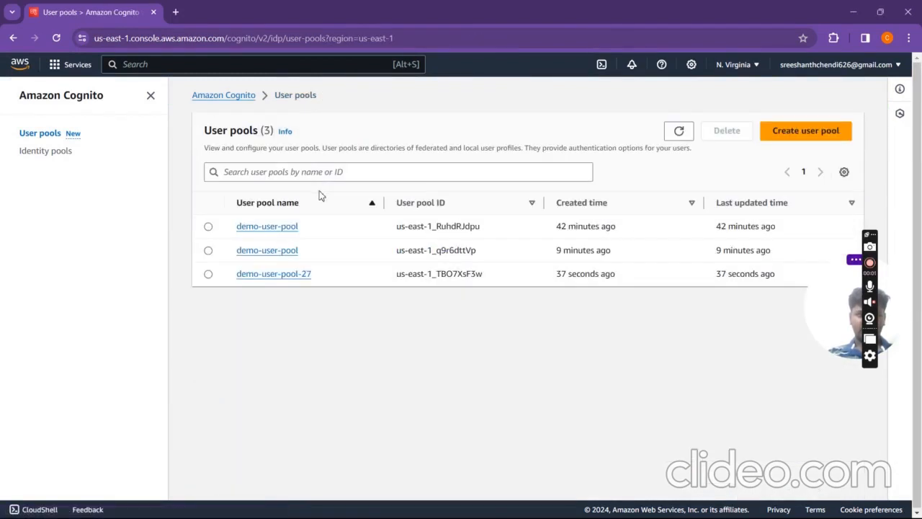
pyautogui.click(288, 275)
pyautogui.scroll(-2, 397, 324)
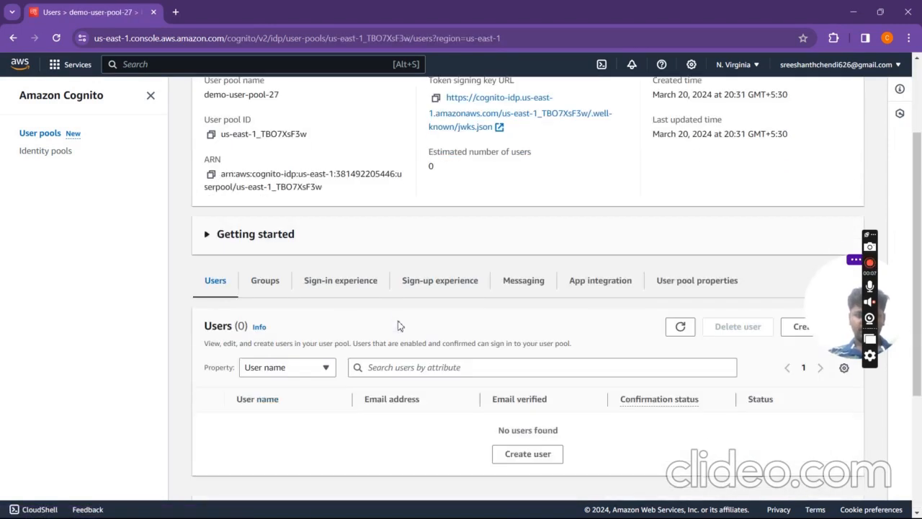
pyautogui.scroll(-1, 305, 335)
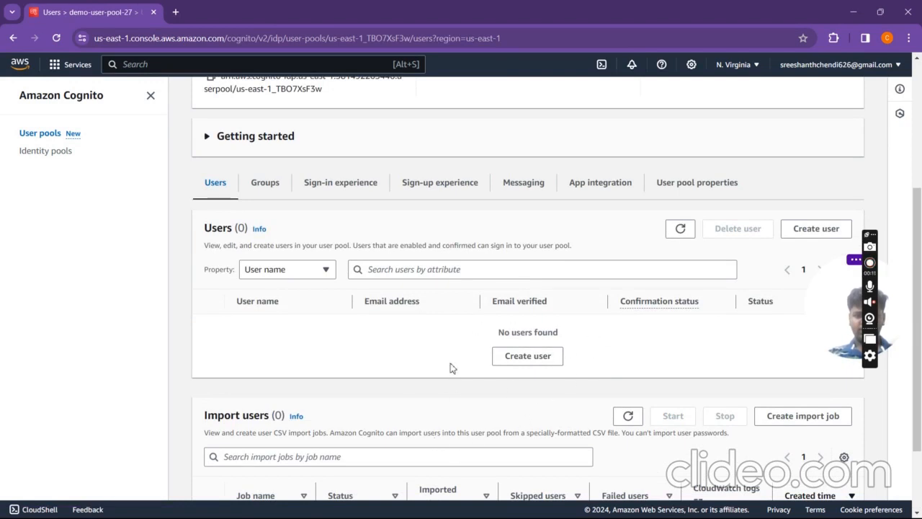
# Step: Create a new pool user from the autofilled e-mail and a shown temporary password
pyautogui.click(810, 235)
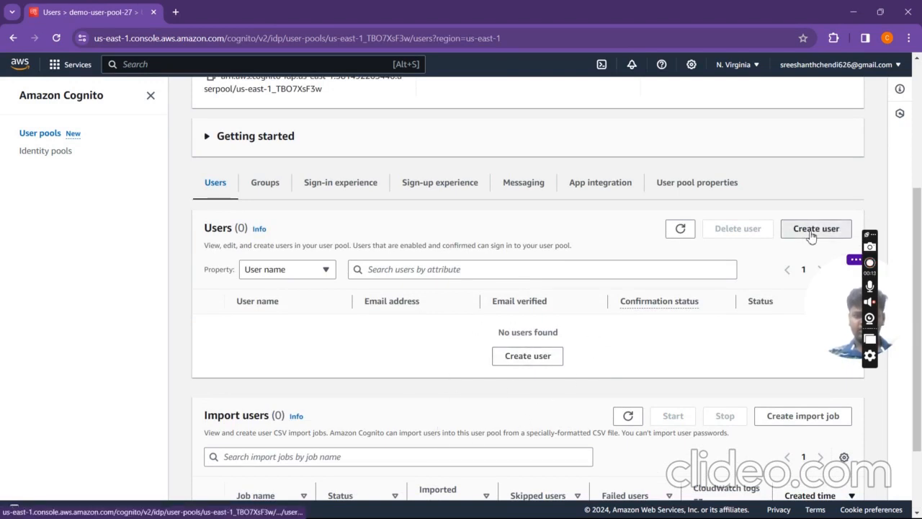
pyautogui.scroll(-1, 332, 268)
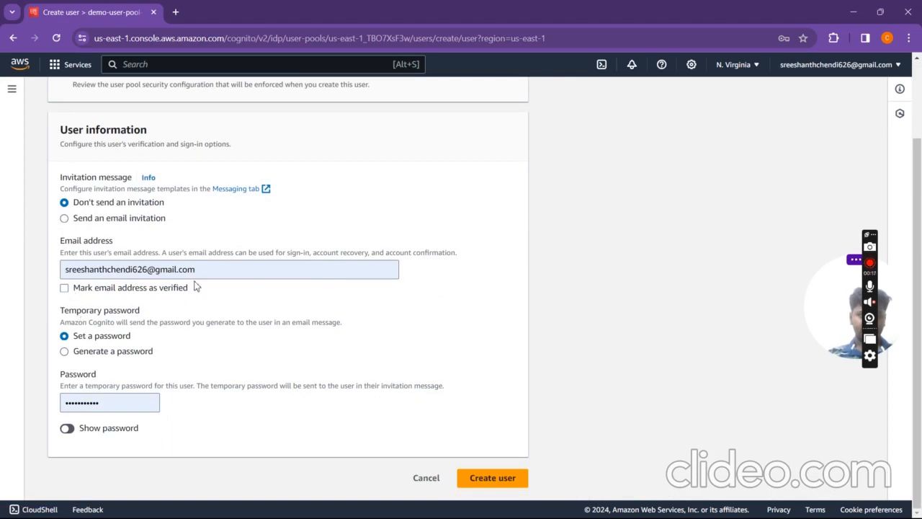
pyautogui.click(211, 275)
pyautogui.click(202, 306)
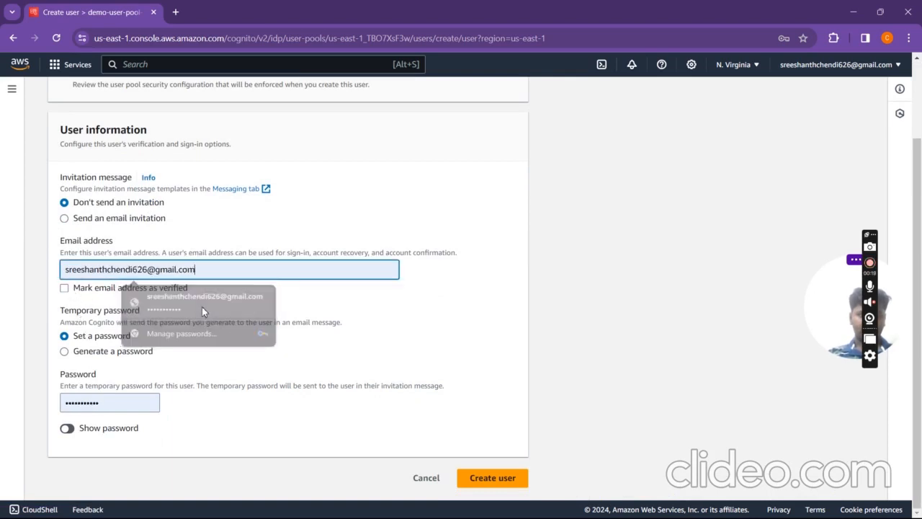
pyautogui.click(70, 430)
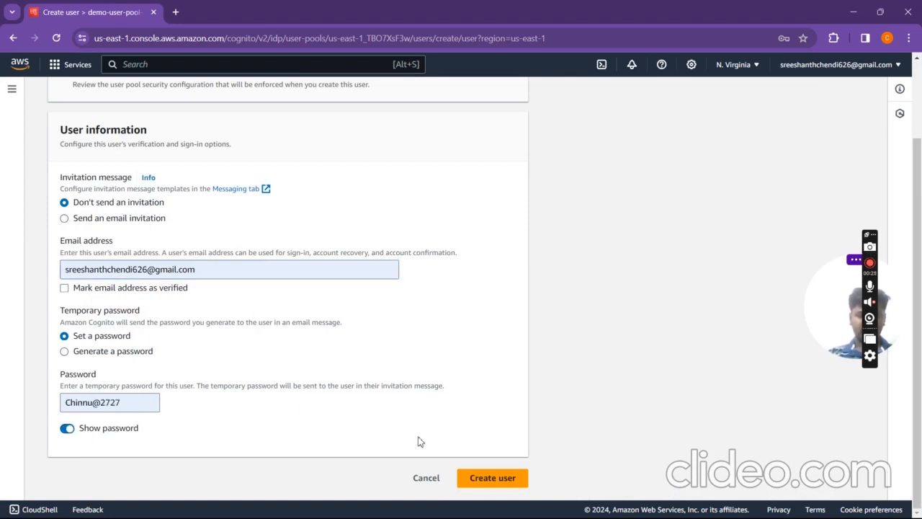
pyautogui.click(474, 481)
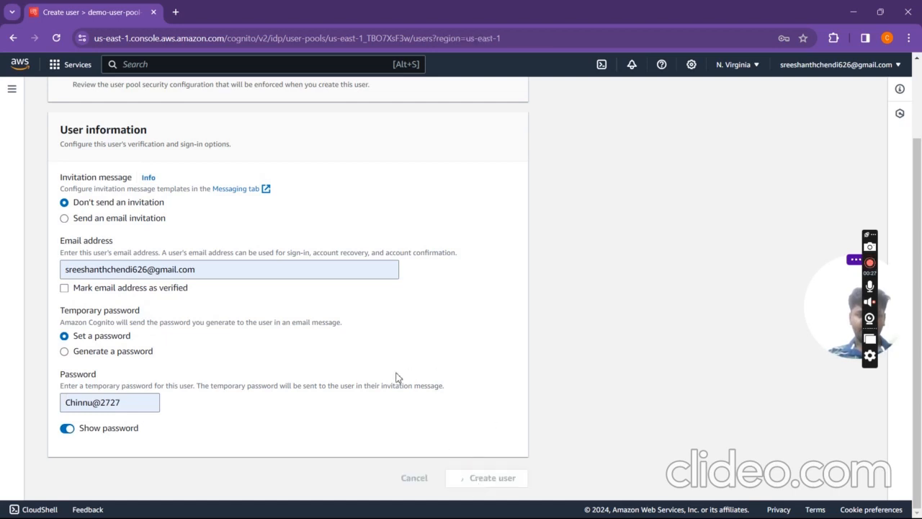
# Step: Open the newly created user's details page
pyautogui.scroll(-3, 477, 348)
pyautogui.scroll(-1, 477, 345)
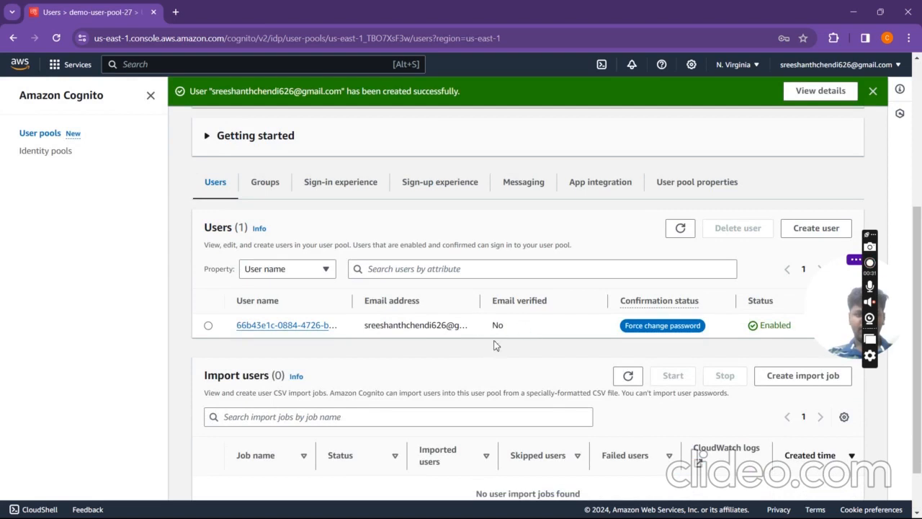
pyautogui.click(317, 329)
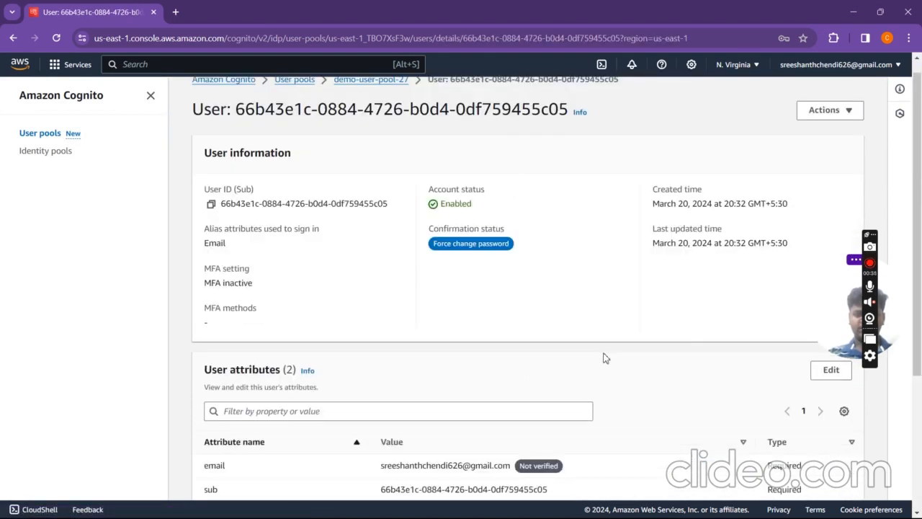
pyautogui.scroll(-3, 753, 317)
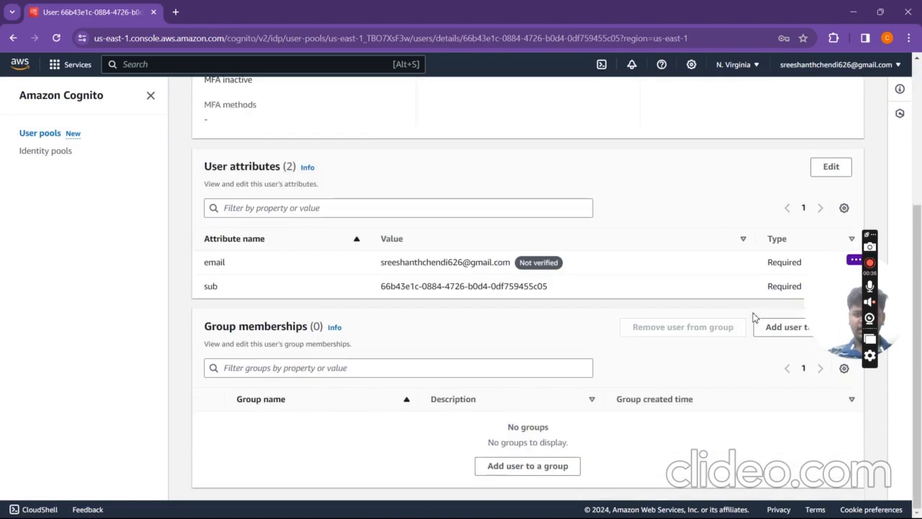
# Step: Edit the user's attributes: autofill the name and phone number and mark the e-mail verified
pyautogui.click(831, 167)
pyautogui.scroll(-3, 346, 270)
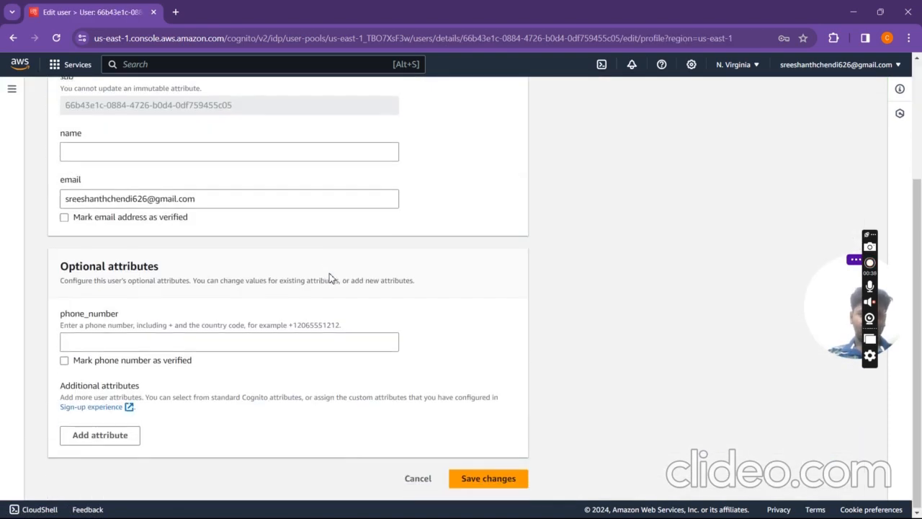
pyautogui.click(93, 152)
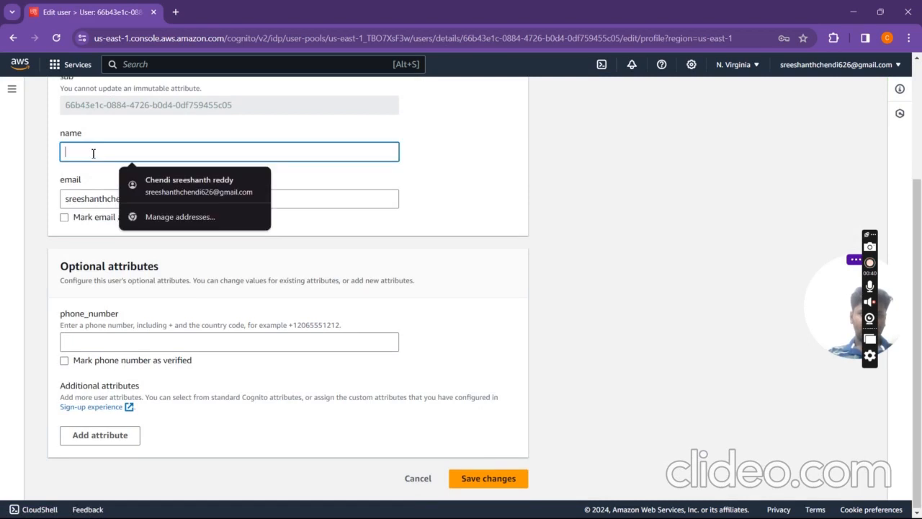
pyautogui.click(162, 186)
pyautogui.click(64, 220)
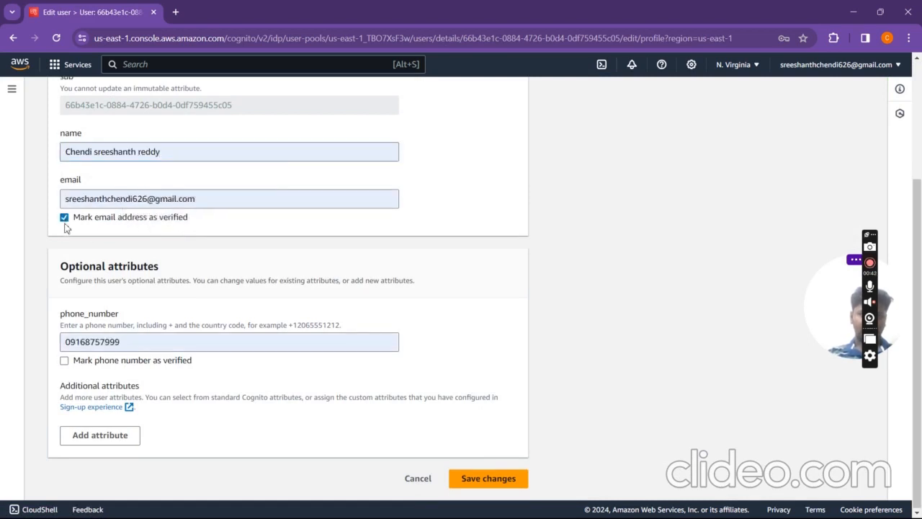
# Step: Change the phone number's country code to +91 and save the attribute changes
pyautogui.click(72, 341)
pyautogui.press('BackSpace')
pyautogui.write('+31')
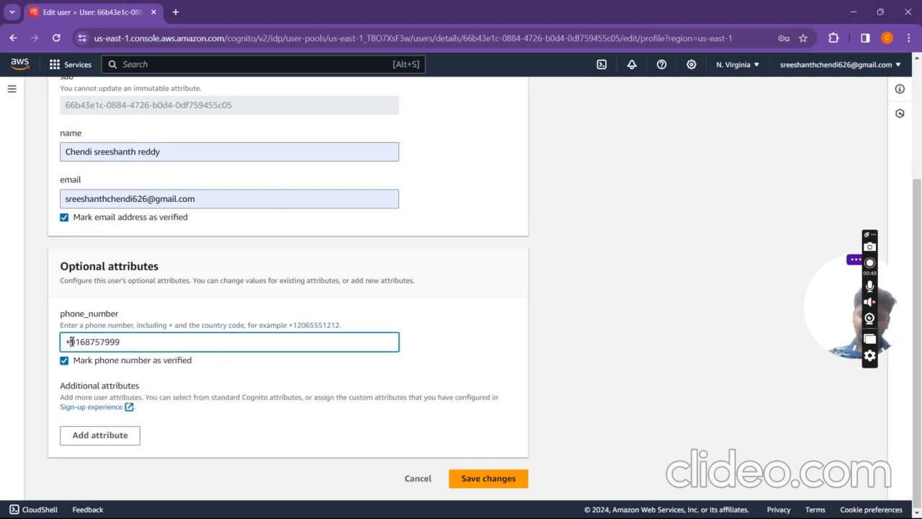
pyautogui.press('BackSpace')
pyautogui.press('BackSpace')
pyautogui.write('91')
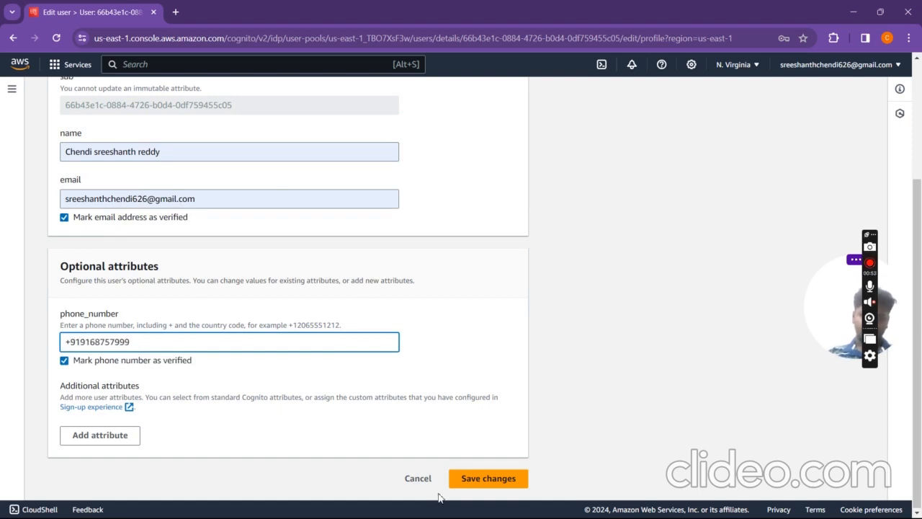
pyautogui.click(479, 487)
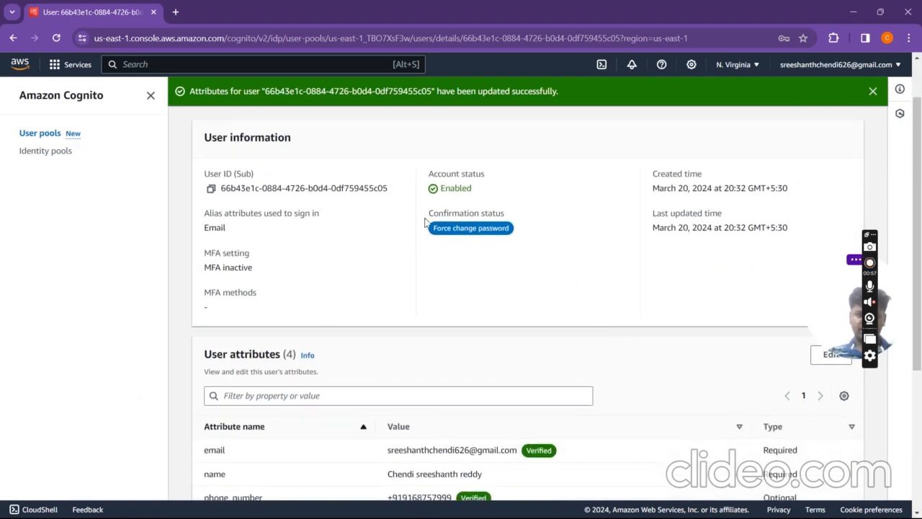
pyautogui.moveTo(429, 170); pyautogui.dragTo(489, 194)
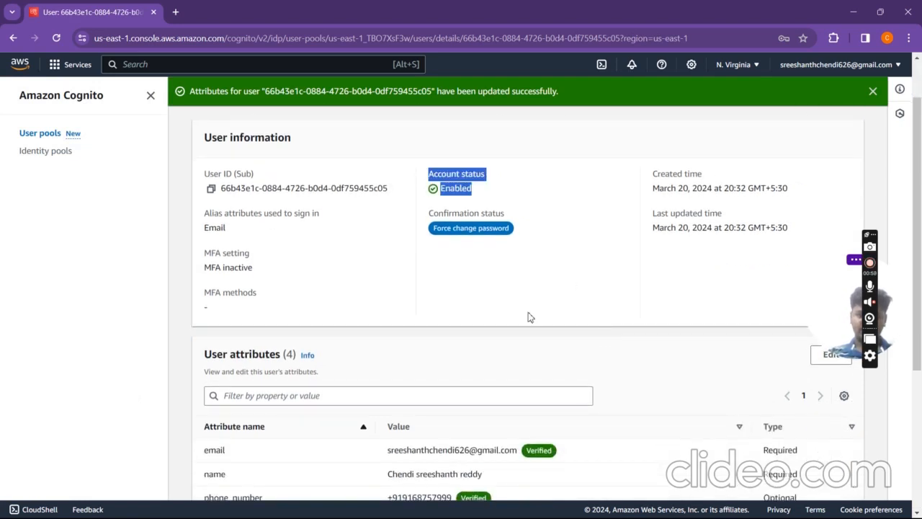
pyautogui.scroll(-3, 530, 317)
pyautogui.moveTo(382, 218); pyautogui.dragTo(524, 223)
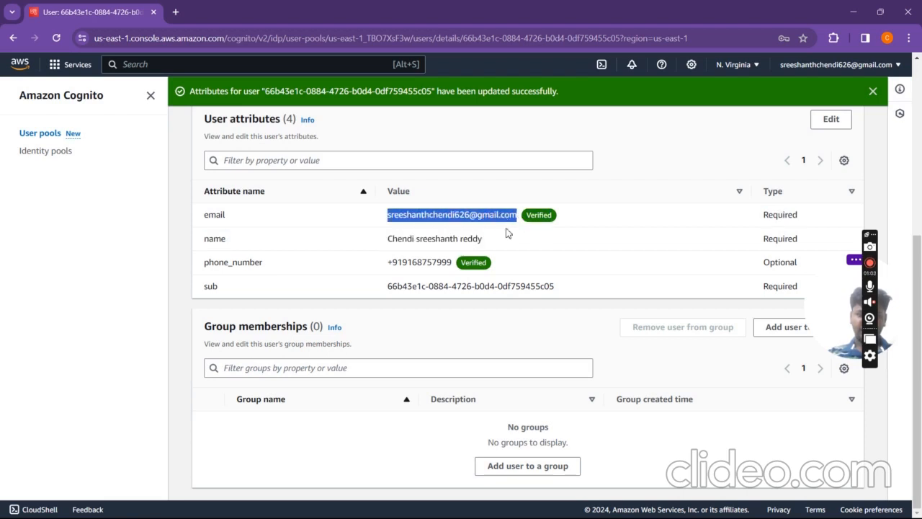
pyautogui.moveTo(385, 263); pyautogui.dragTo(466, 268)
pyautogui.scroll(4, 466, 267)
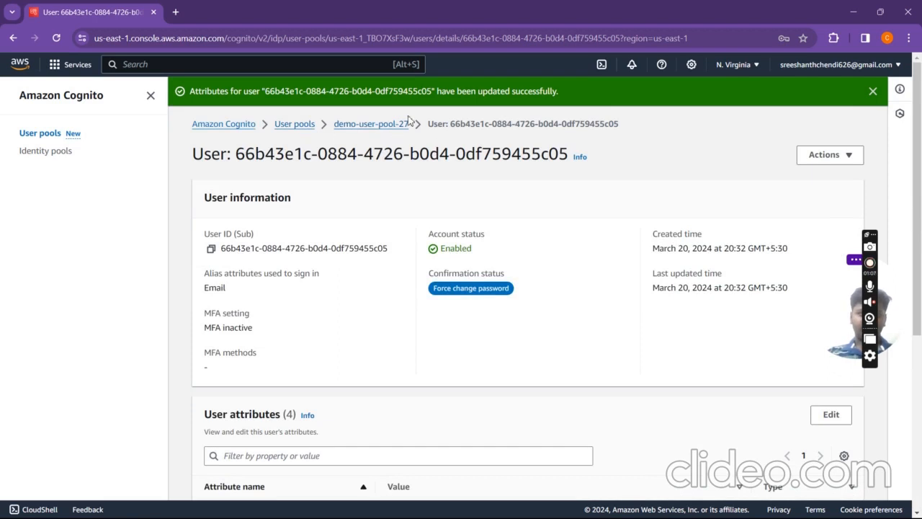
pyautogui.click(391, 124)
pyautogui.scroll(-3, 434, 265)
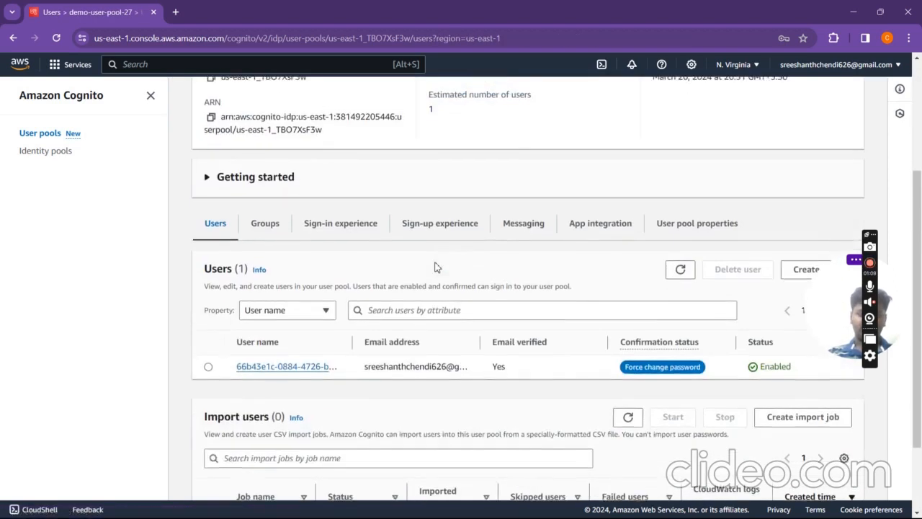
pyautogui.scroll(-1, 346, 260)
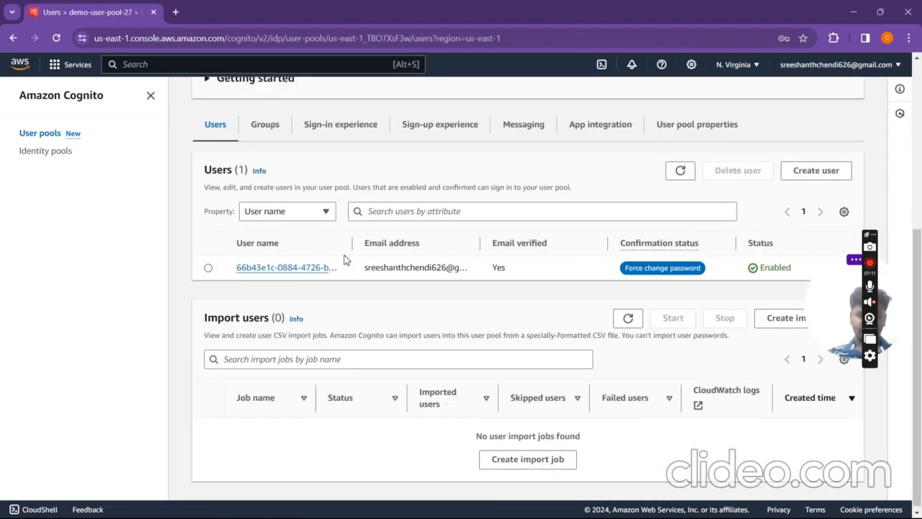
pyautogui.moveTo(489, 265); pyautogui.dragTo(526, 270)
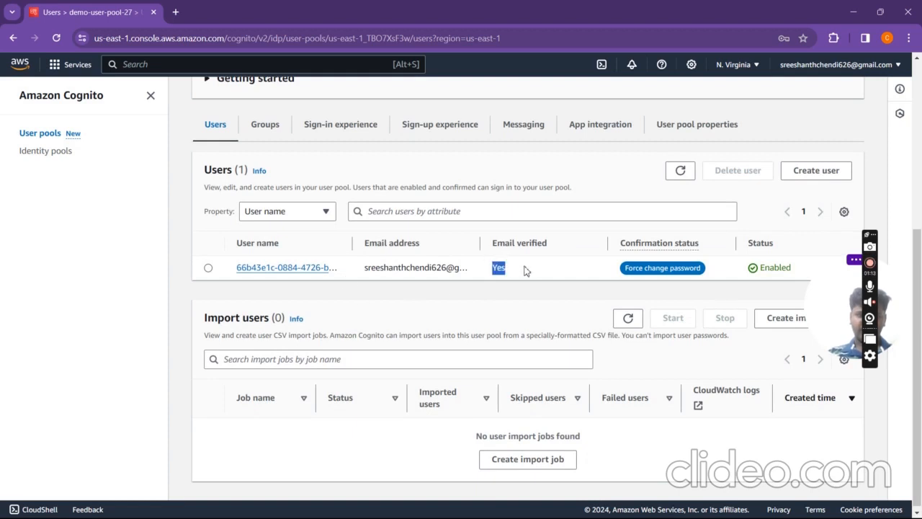
pyautogui.moveTo(755, 270); pyautogui.dragTo(821, 263)
pyautogui.moveTo(709, 266); pyautogui.dragTo(603, 270)
pyautogui.moveTo(659, 270); pyautogui.dragTo(685, 268)
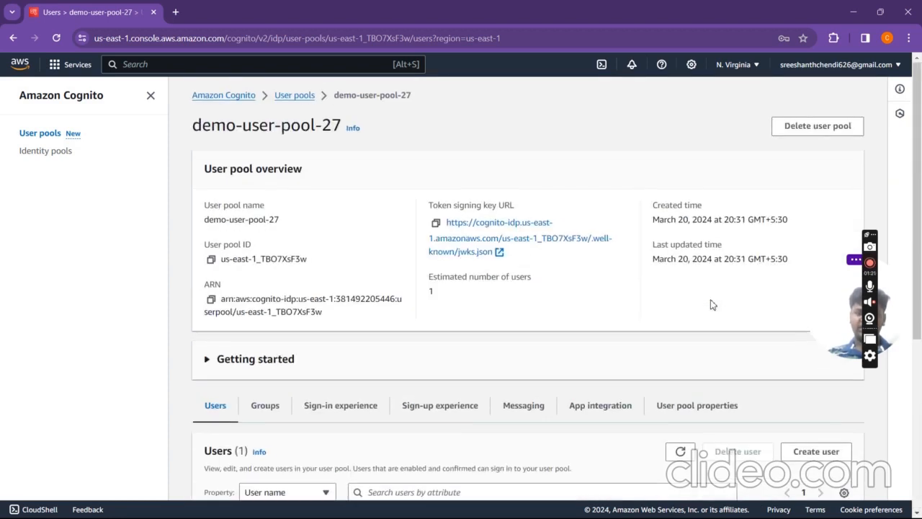
pyautogui.scroll(-5, 711, 304)
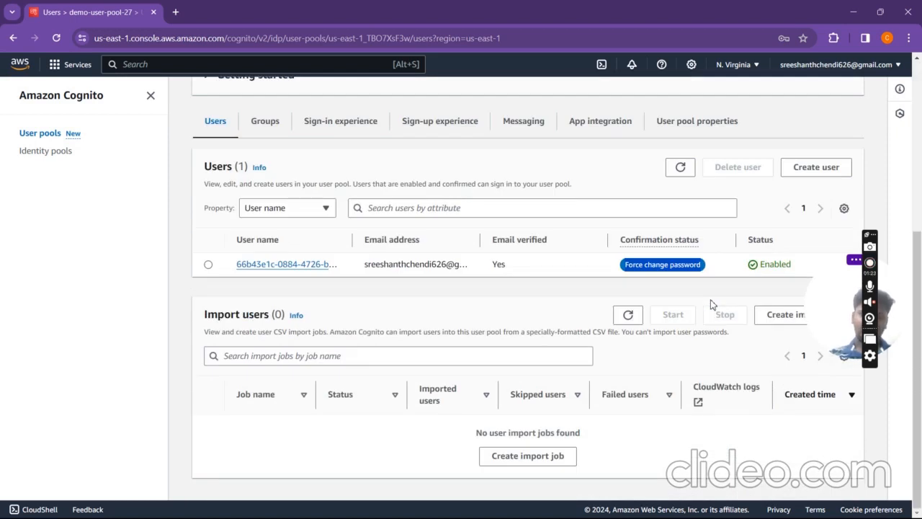
pyautogui.scroll(4, 712, 304)
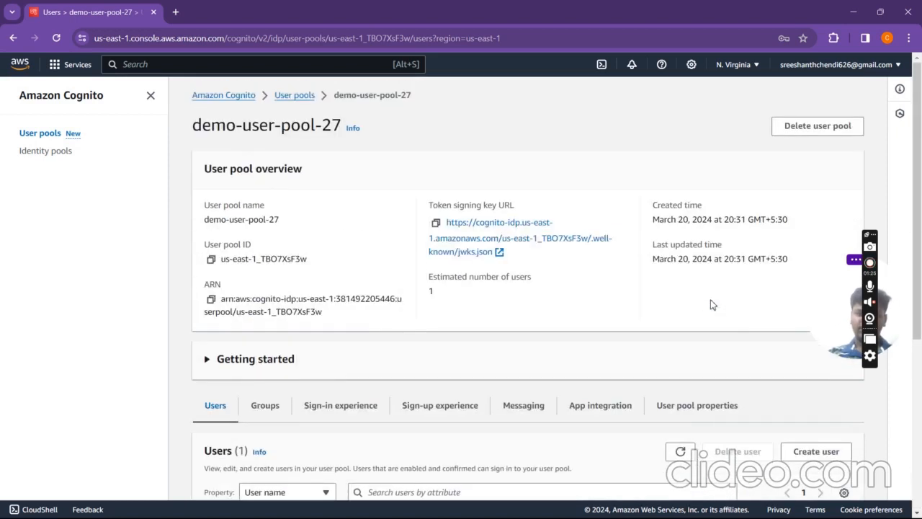
pyautogui.scroll(-4, 428, 123)
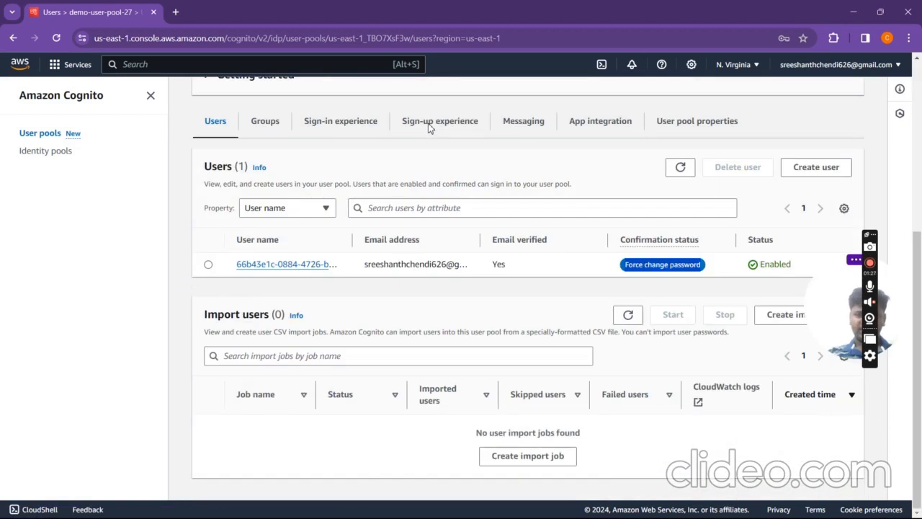
pyautogui.scroll(4, 428, 124)
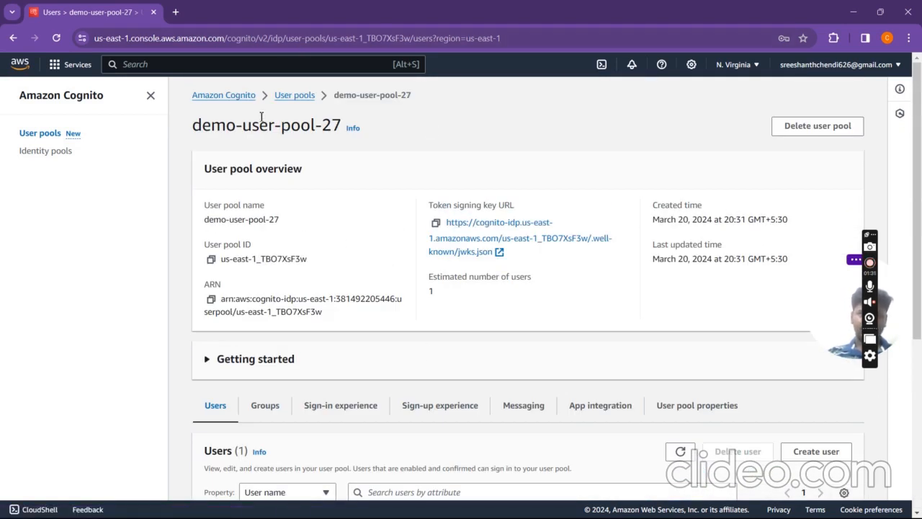
# Step: Search Google for 'hosted ui cognito' in a new tab and open the AWS hosted UI guide
pyautogui.click(180, 13)
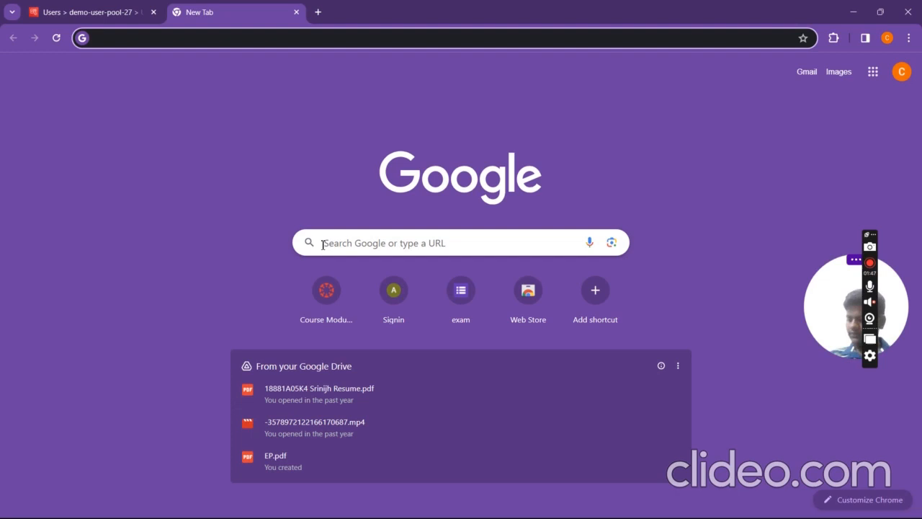
pyautogui.write('hosted ui cognito')
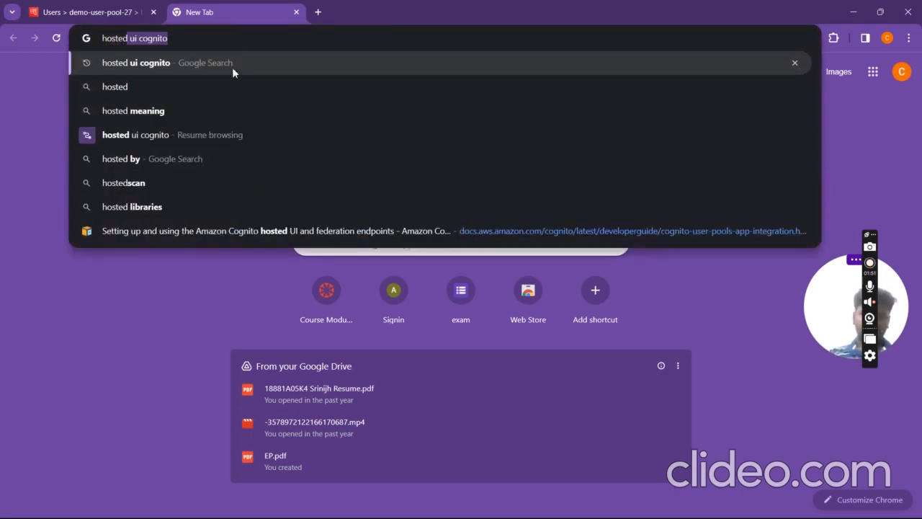
pyautogui.click(232, 66)
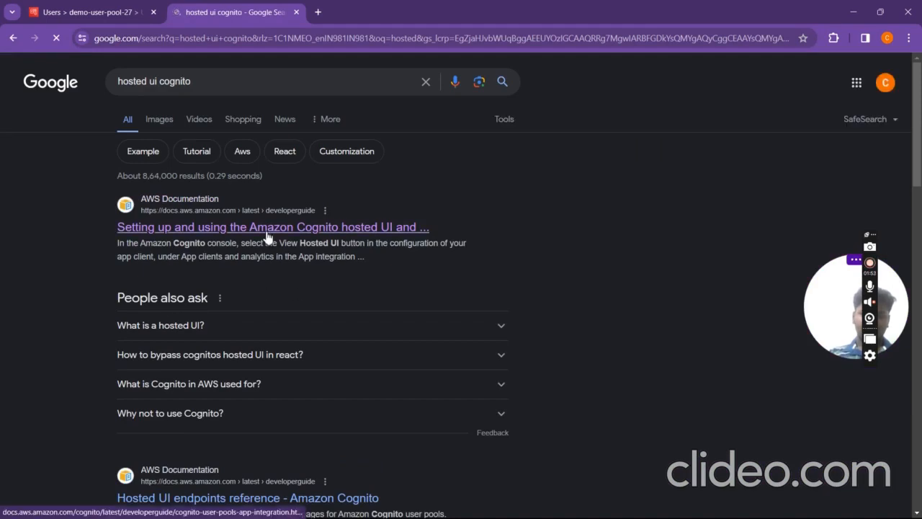
pyautogui.click(268, 229)
# Step: Copy the guide's example authorization-code sign-in URL from its code block
pyautogui.scroll(-15, 421, 432)
pyautogui.scroll(-15, 421, 432)
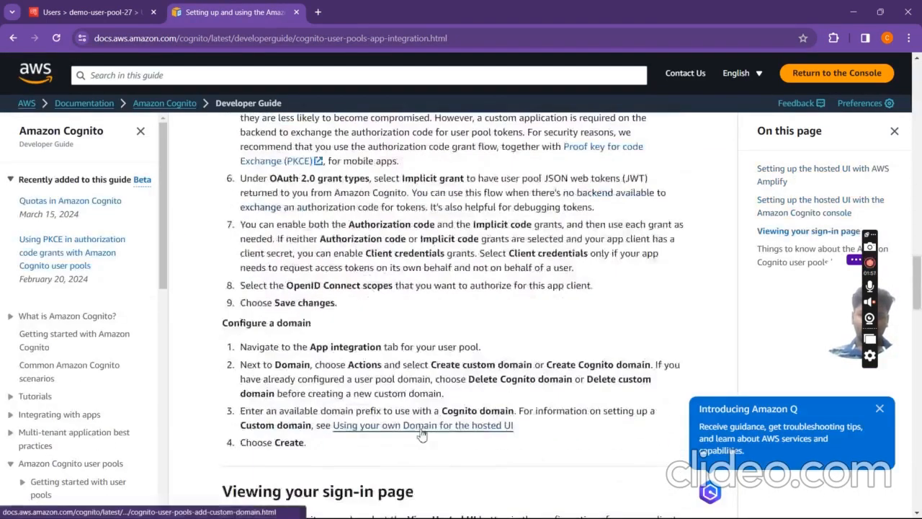
pyautogui.scroll(7, 474, 403)
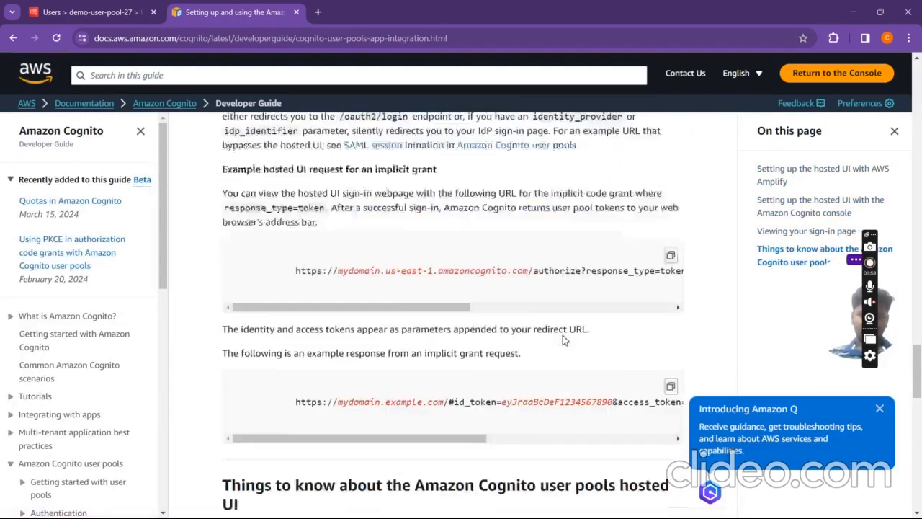
pyautogui.scroll(-4, 537, 222)
pyautogui.scroll(1, 537, 222)
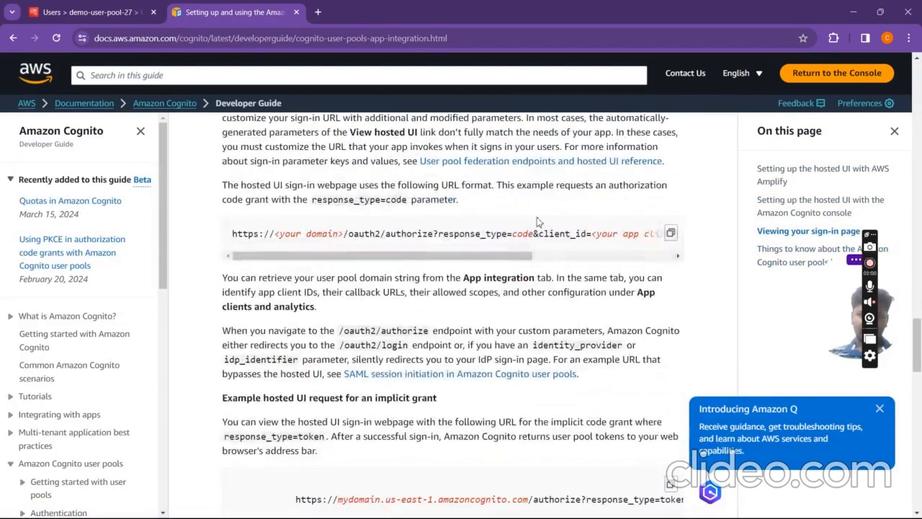
pyautogui.click(671, 234)
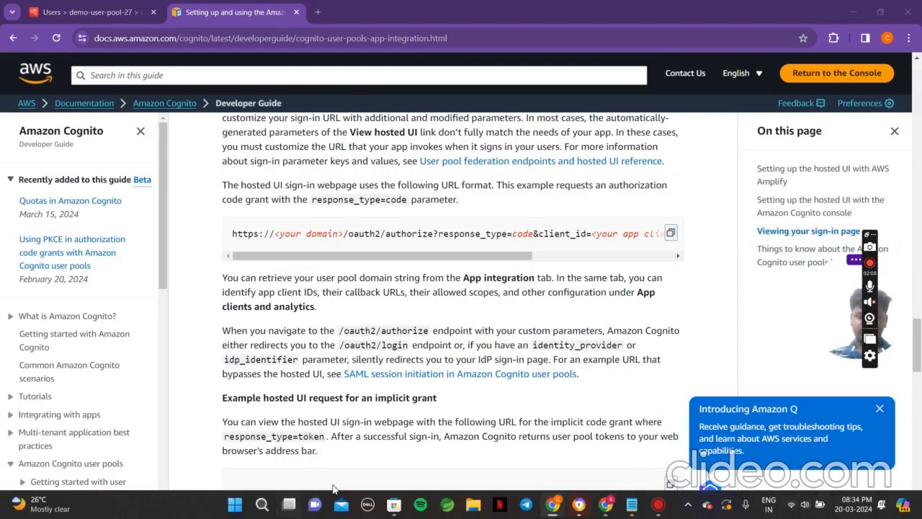
pyautogui.press('super+Tab')
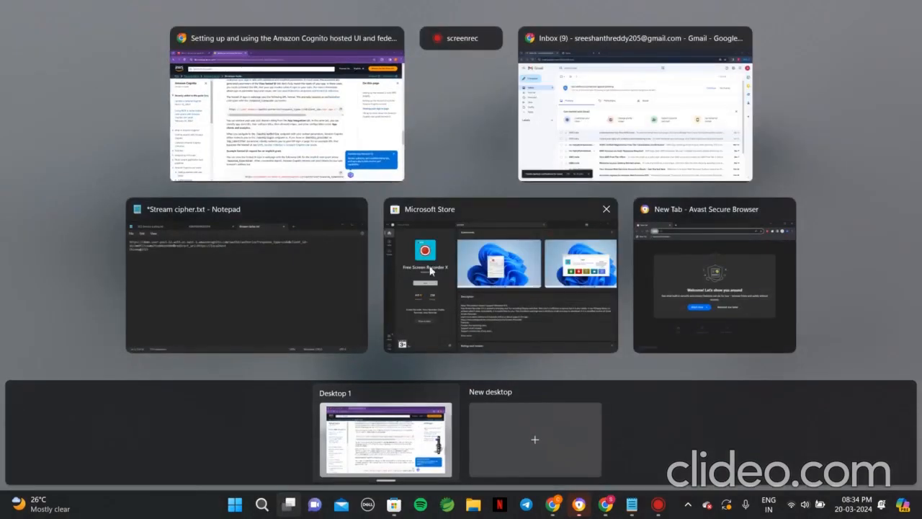
pyautogui.click(291, 273)
pyautogui.moveTo(651, 170); pyautogui.dragTo(128, 145)
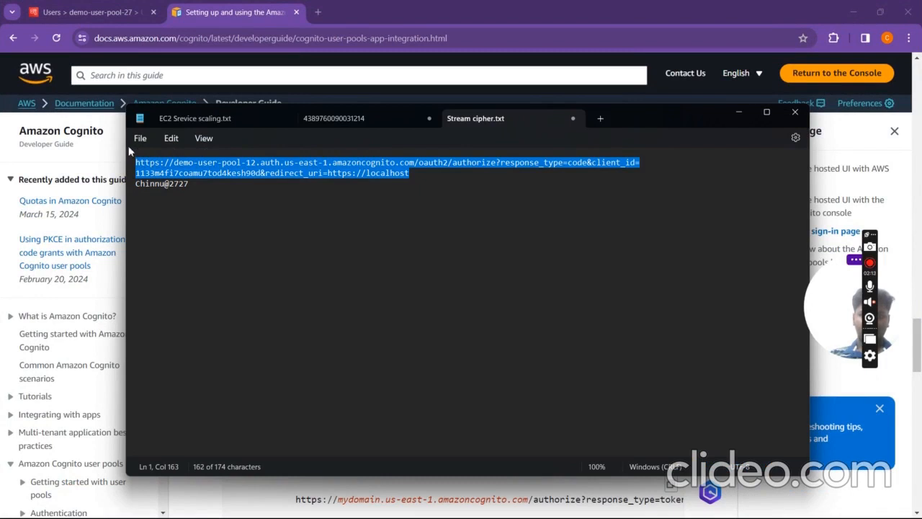
pyautogui.press('BackSpace')
pyautogui.click(204, 169)
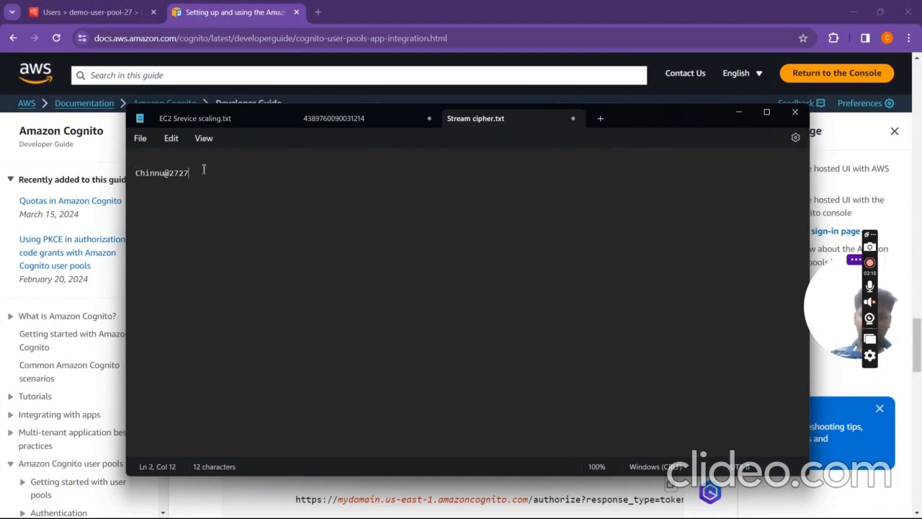
pyautogui.hotkey('ctrl', 'v')
pyautogui.click(248, 270)
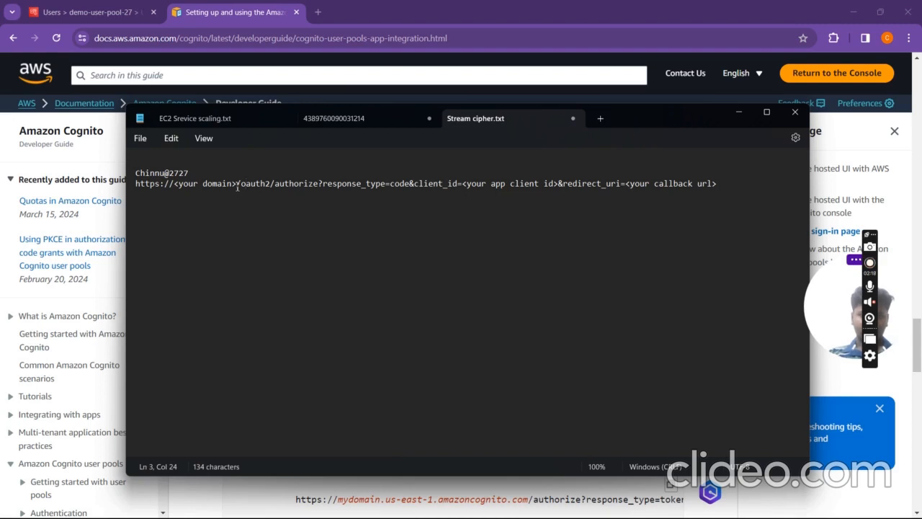
pyautogui.moveTo(238, 185); pyautogui.dragTo(135, 184)
pyautogui.click(87, 12)
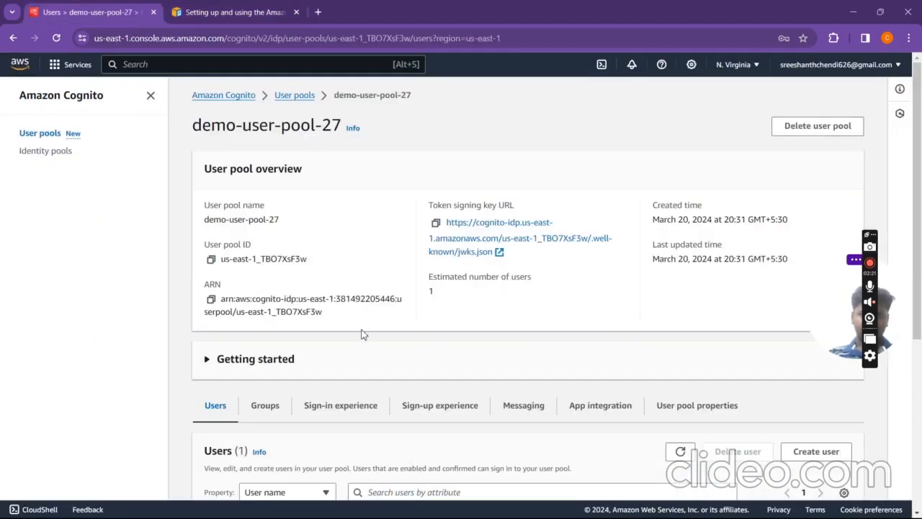
# Step: Copy the demo-user-pool-2727 Cognito domain URL from the App integration tab
pyautogui.scroll(-2, 399, 304)
pyautogui.click(613, 281)
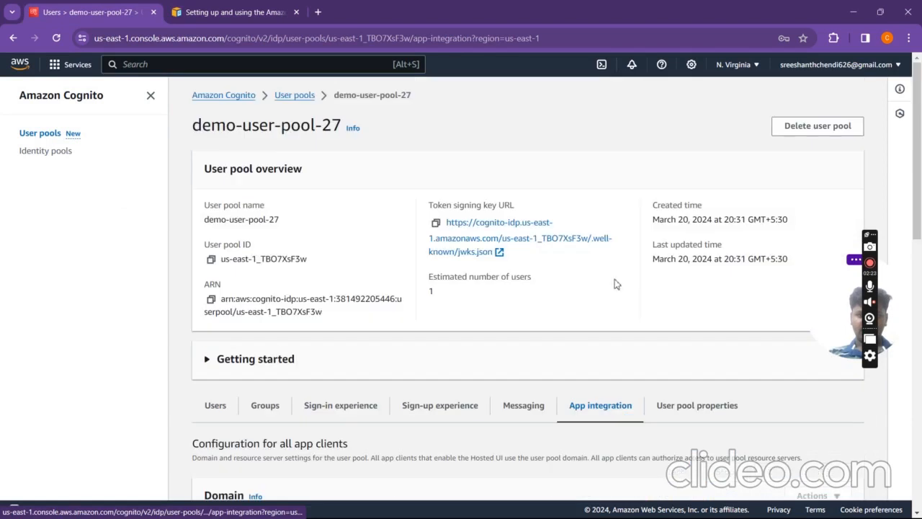
pyautogui.scroll(-5, 556, 357)
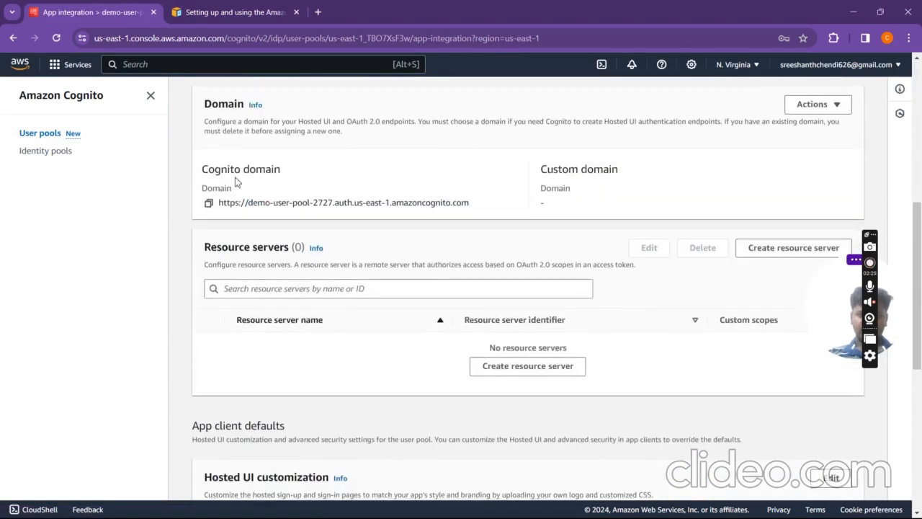
pyautogui.click(208, 203)
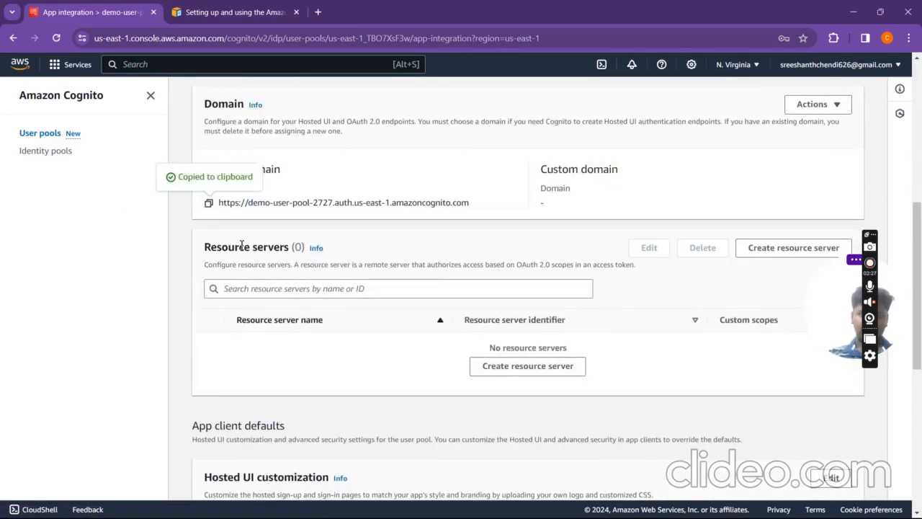
pyautogui.press('super+Tab')
pyautogui.click(488, 129)
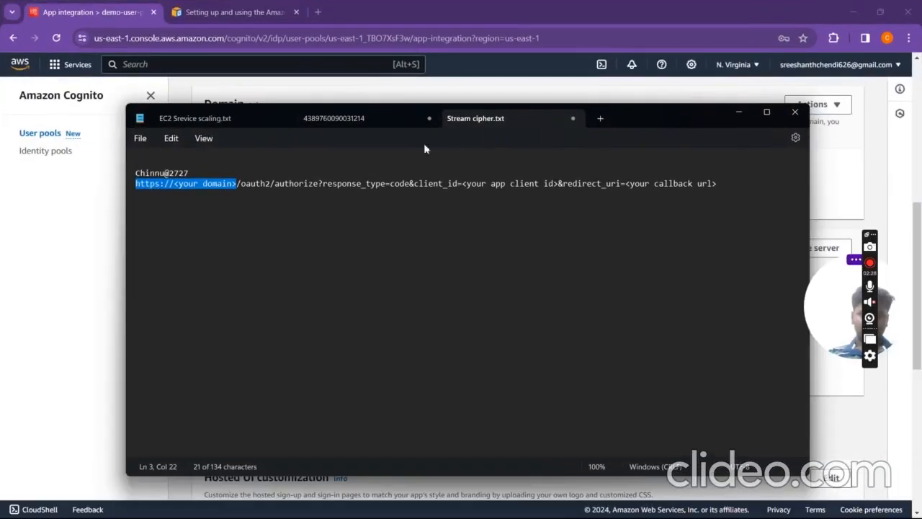
# Step: Paste the Cognito domain over the domain placeholder, then select the app client id placeholder
pyautogui.hotkey('ctrl', 'v')
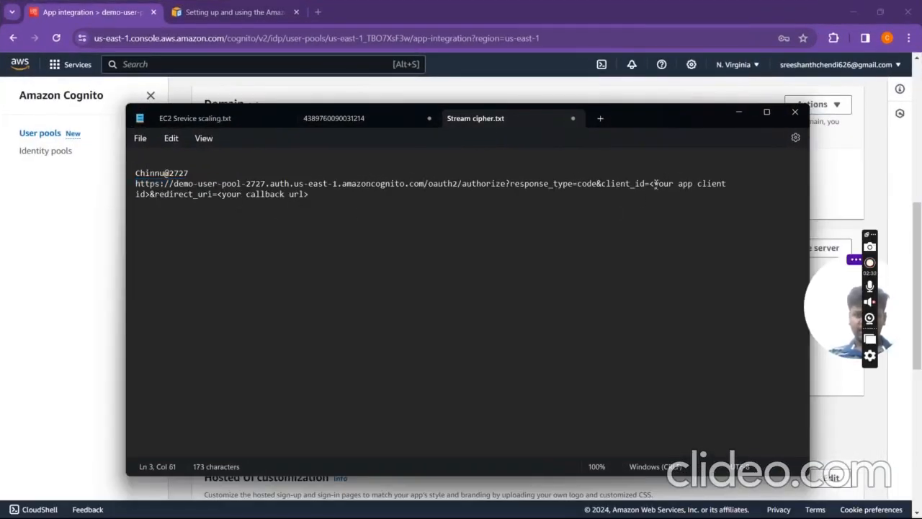
pyautogui.moveTo(650, 184); pyautogui.dragTo(581, 184)
pyautogui.click(621, 231)
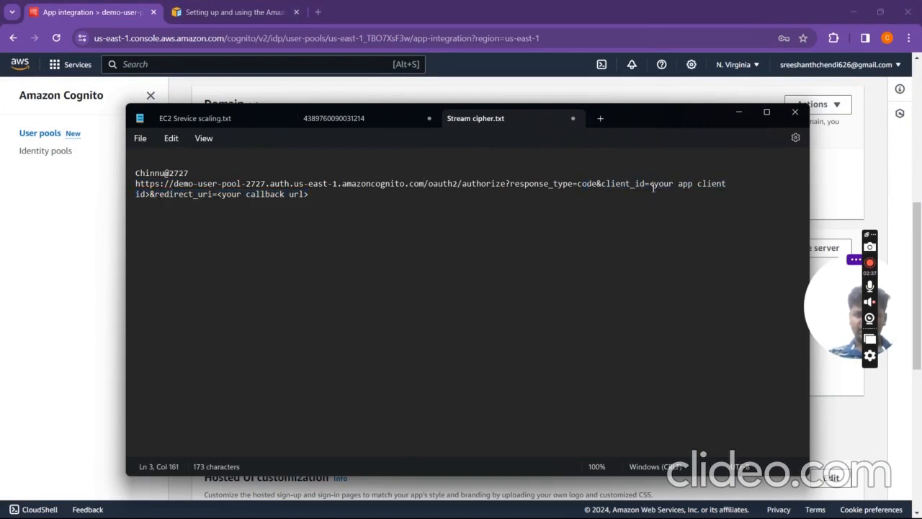
pyautogui.moveTo(650, 185); pyautogui.dragTo(669, 199)
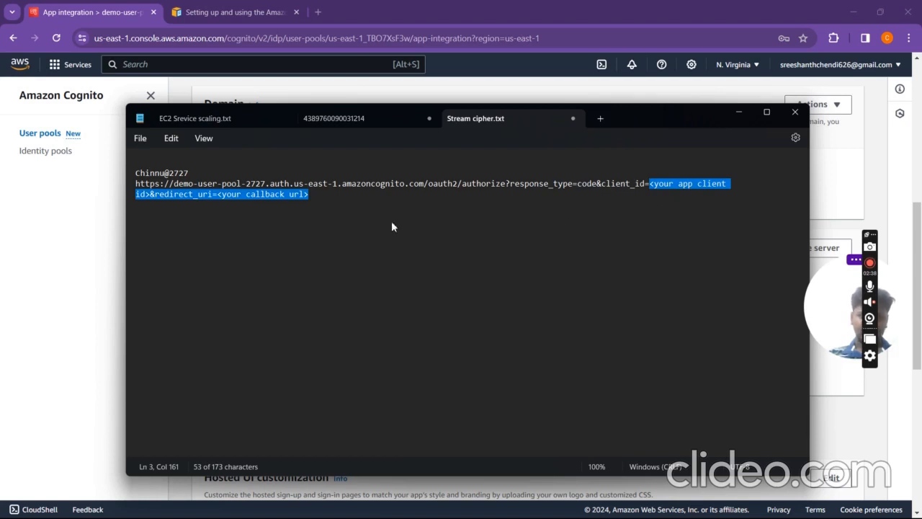
pyautogui.moveTo(212, 212); pyautogui.dragTo(139, 197)
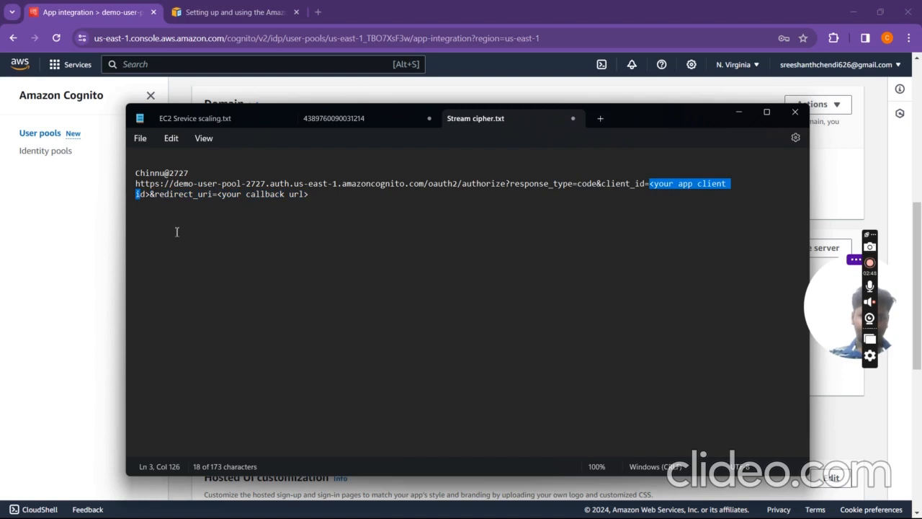
pyautogui.moveTo(150, 193); pyautogui.dragTo(528, 188)
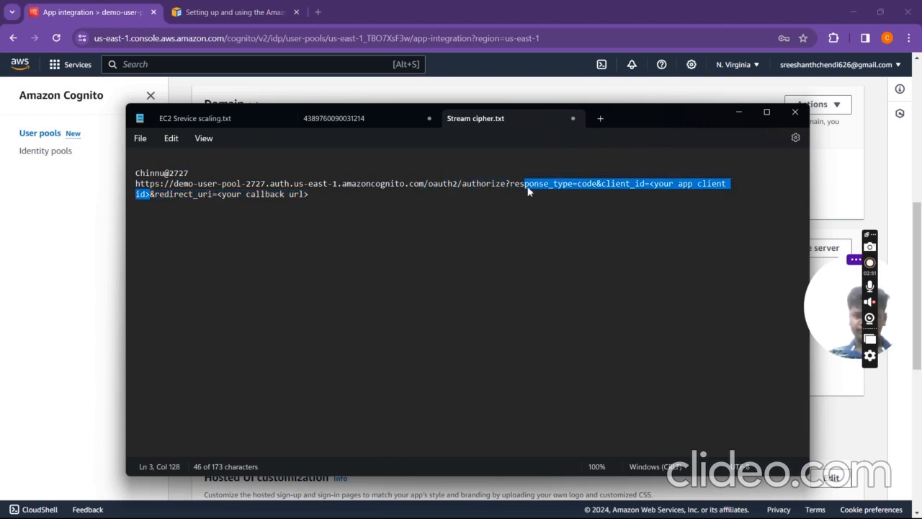
pyautogui.moveTo(618, 186); pyautogui.dragTo(652, 188)
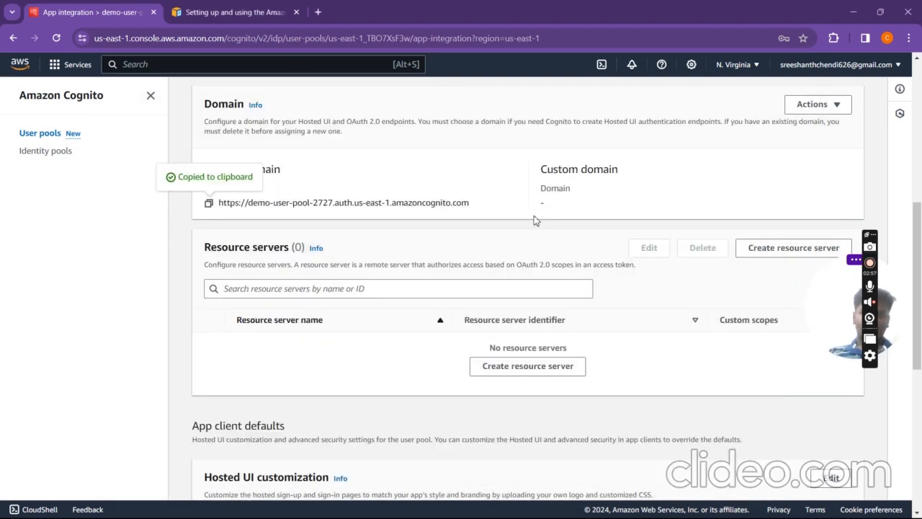
pyautogui.scroll(-5, 640, 278)
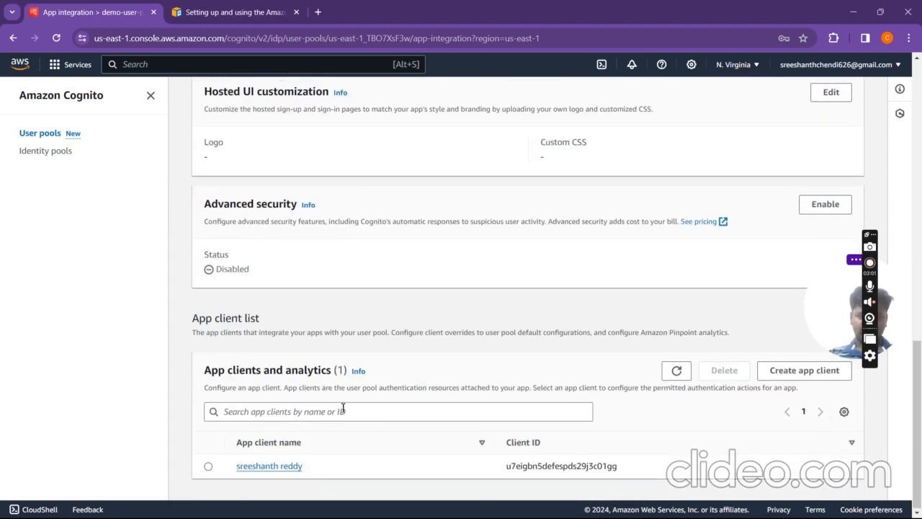
pyautogui.click(268, 466)
pyautogui.scroll(-6, 358, 297)
pyautogui.scroll(2, 358, 296)
pyautogui.scroll(-1, 358, 293)
pyautogui.scroll(-2, 358, 294)
pyautogui.scroll(1, 356, 293)
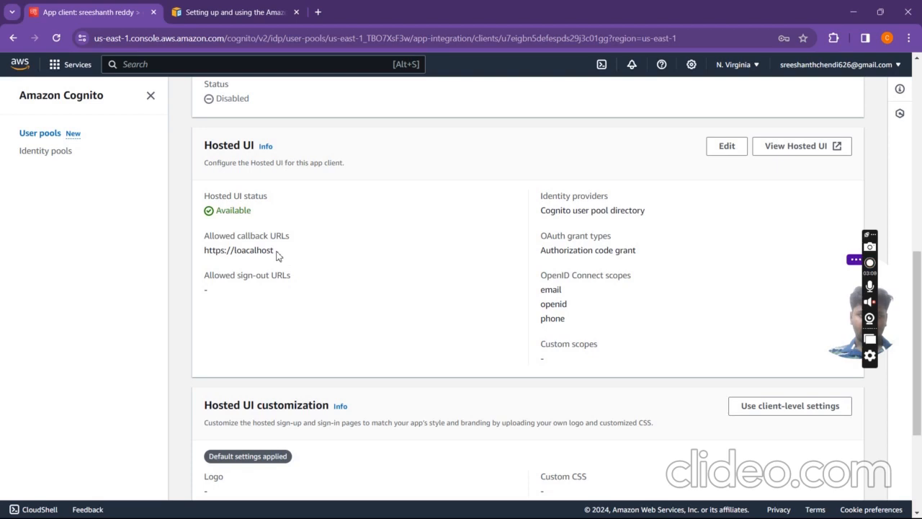
pyautogui.moveTo(276, 254); pyautogui.dragTo(205, 250)
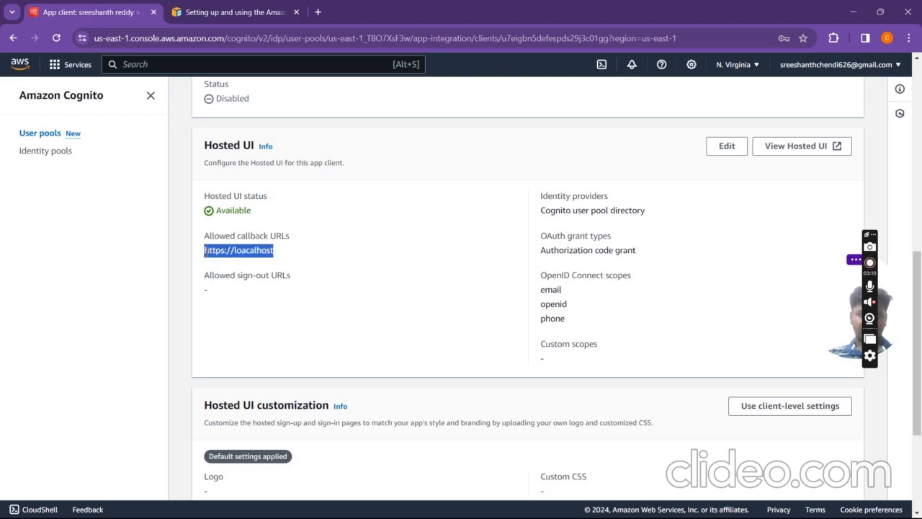
# Step: Copy the app client's ID from App integration and paste it after client_id= in the URL
pyautogui.hotkey('alt', 'Left')
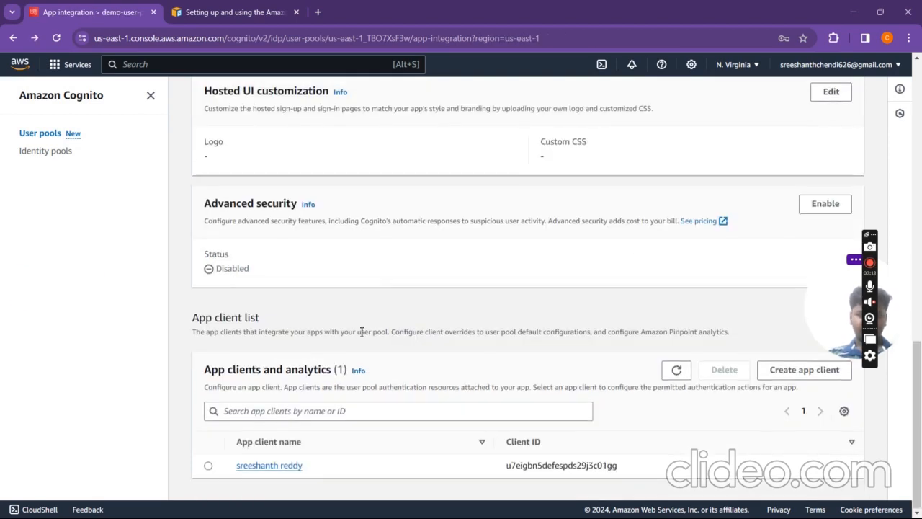
pyautogui.moveTo(507, 444); pyautogui.dragTo(555, 444)
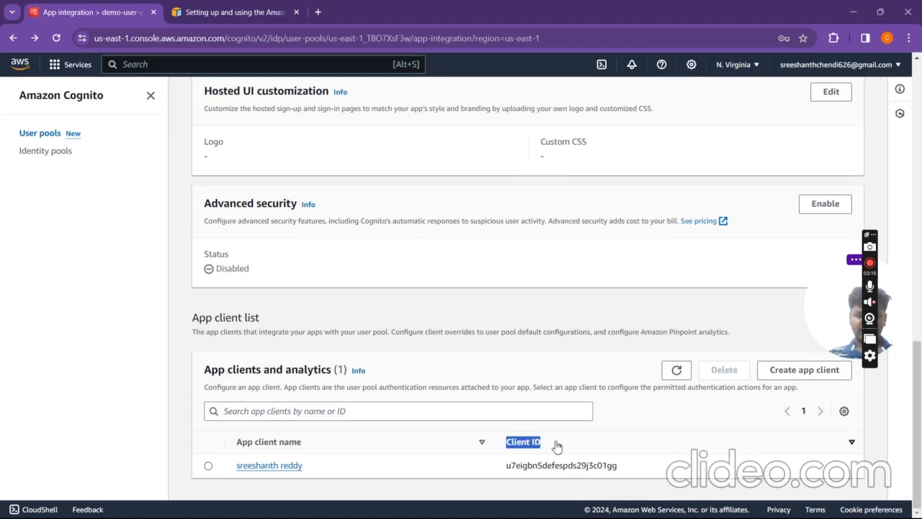
pyautogui.moveTo(504, 462); pyautogui.dragTo(638, 473)
pyautogui.press('super+Tab')
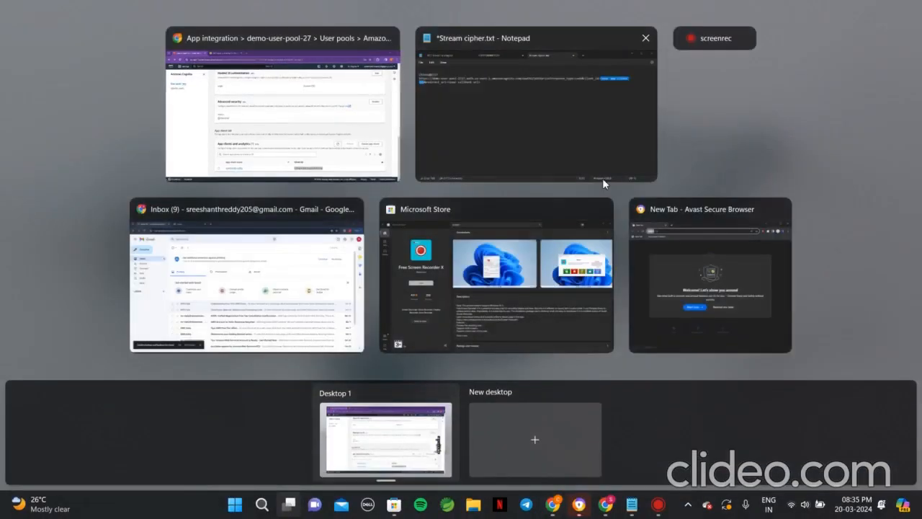
pyautogui.click(602, 177)
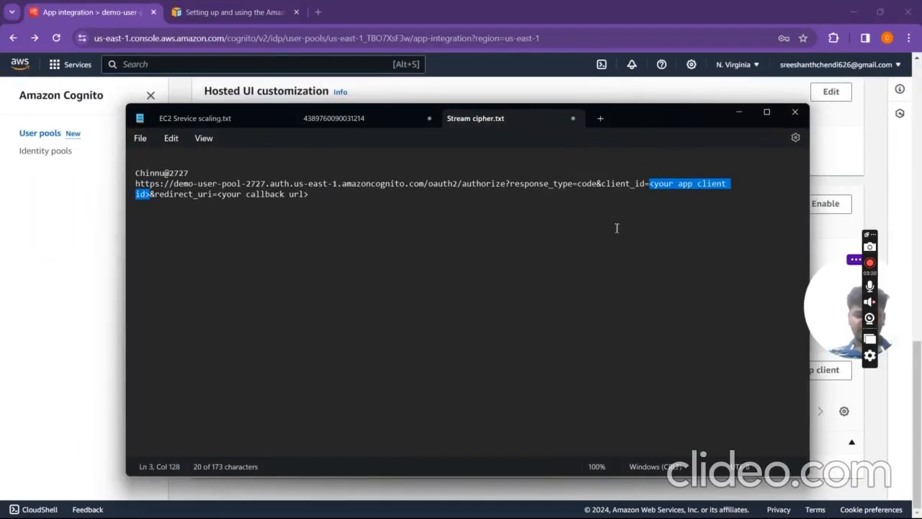
pyautogui.hotkey('ctrl', 'v')
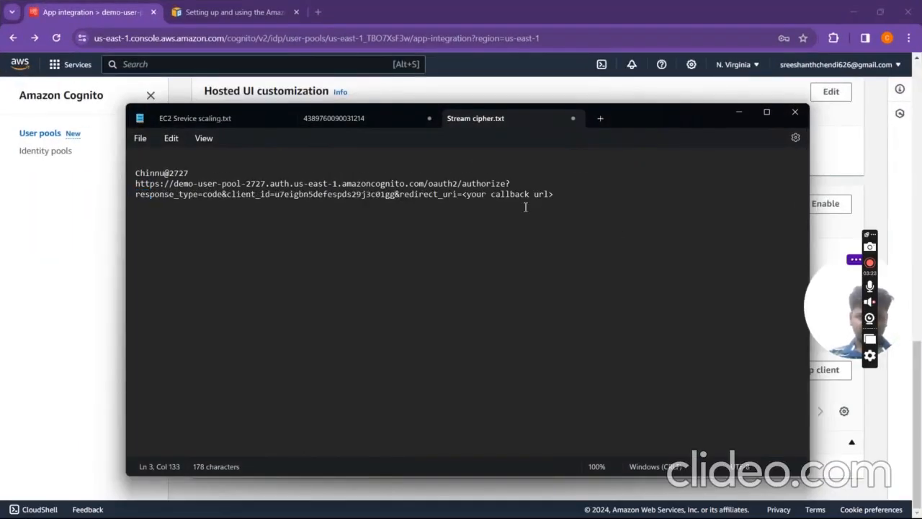
pyautogui.moveTo(554, 194); pyautogui.dragTo(458, 198)
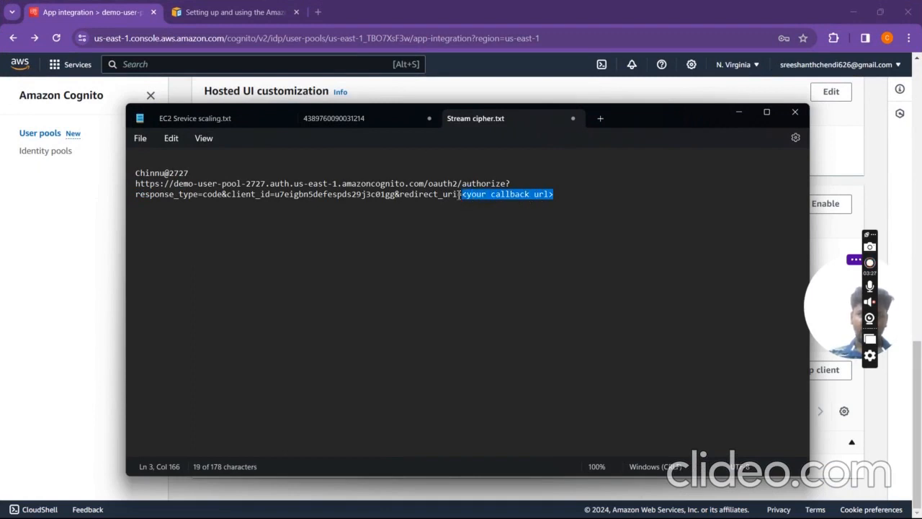
pyautogui.click(124, 6)
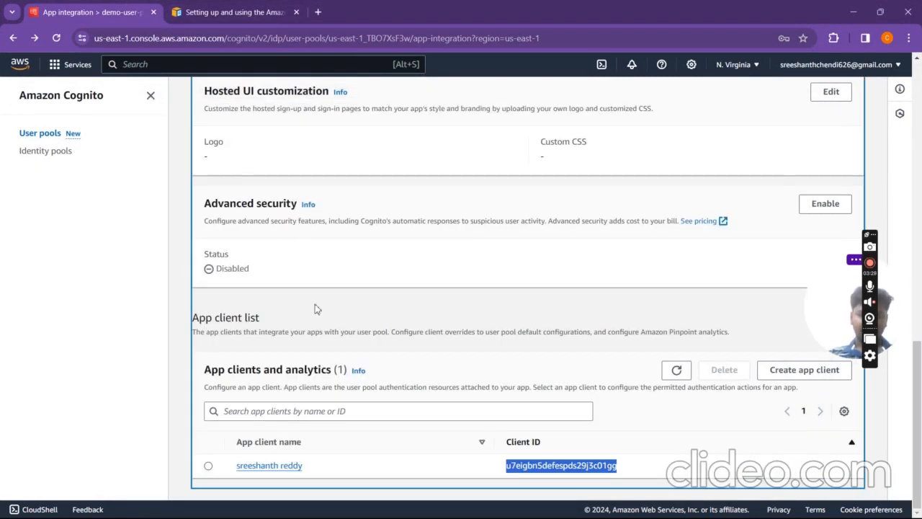
pyautogui.click(270, 465)
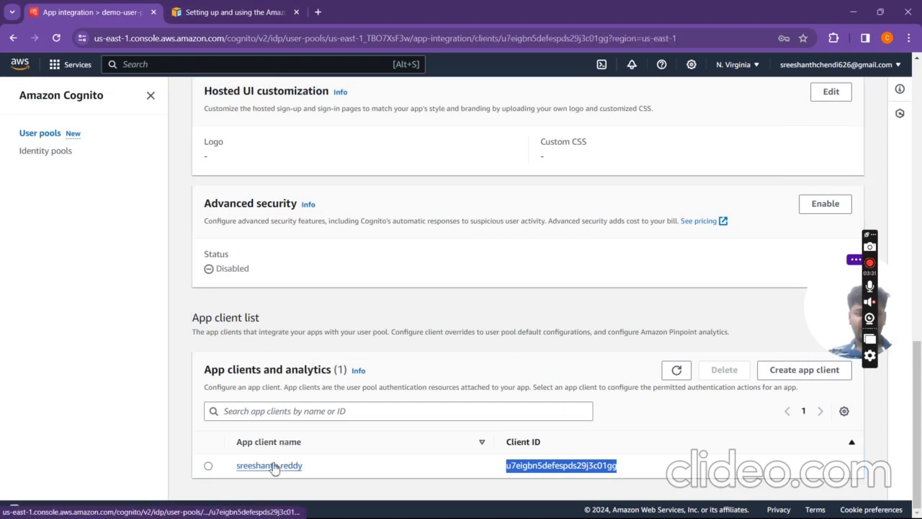
pyautogui.scroll(-6, 308, 336)
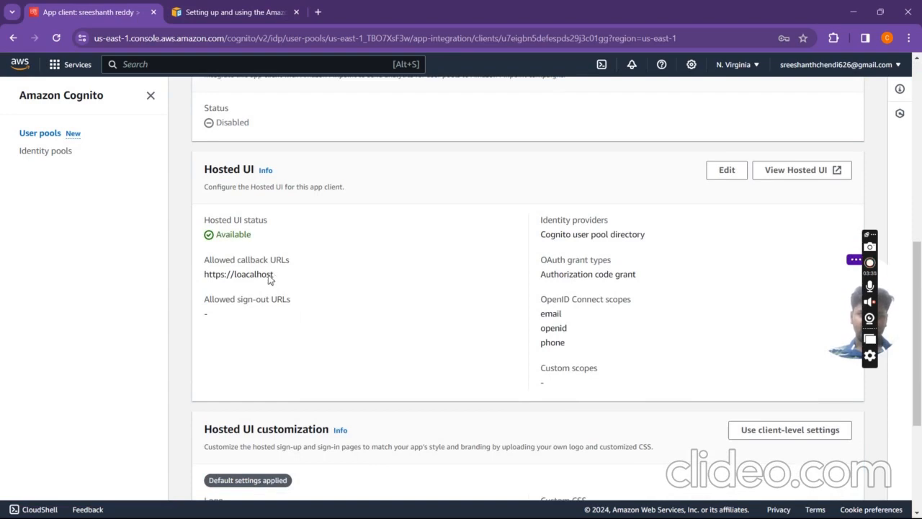
pyautogui.moveTo(272, 276); pyautogui.dragTo(199, 286)
pyautogui.press('super+Tab')
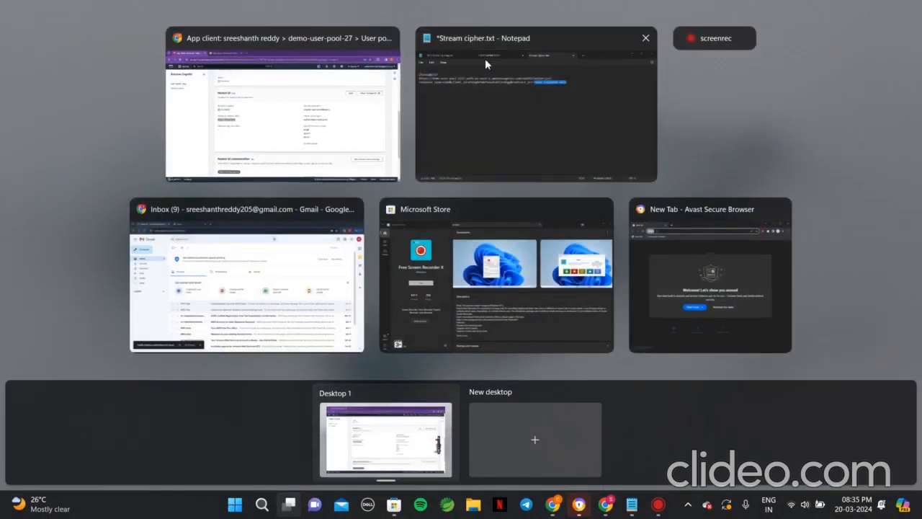
pyautogui.click(485, 58)
pyautogui.hotkey('ctrl', 'v')
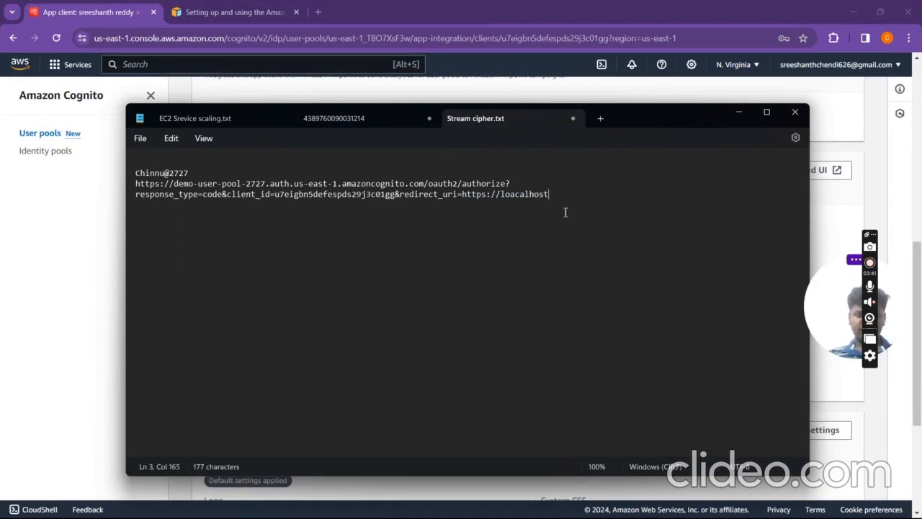
# Step: Select the completed authorize URL and open a new browser tab for it
pyautogui.moveTo(565, 202); pyautogui.dragTo(362, 180)
pyautogui.hotkey('ctrl', 'c')
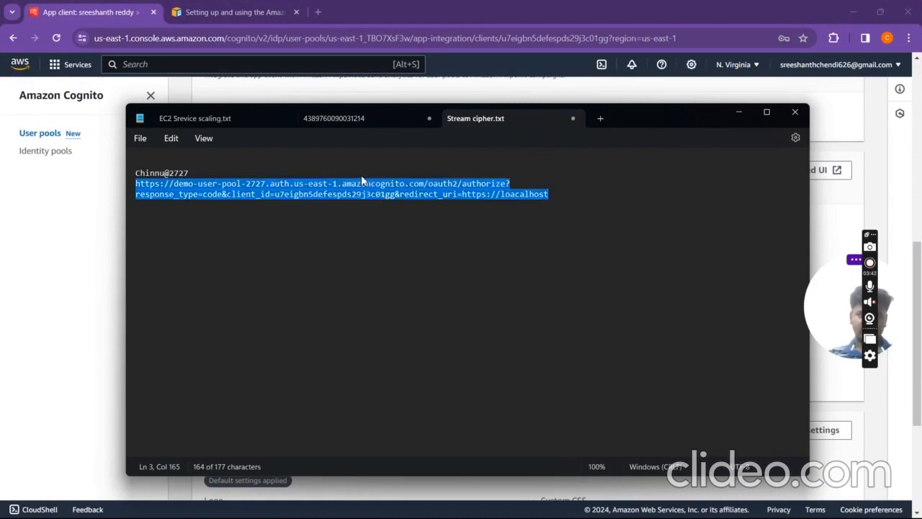
pyautogui.click(225, 8)
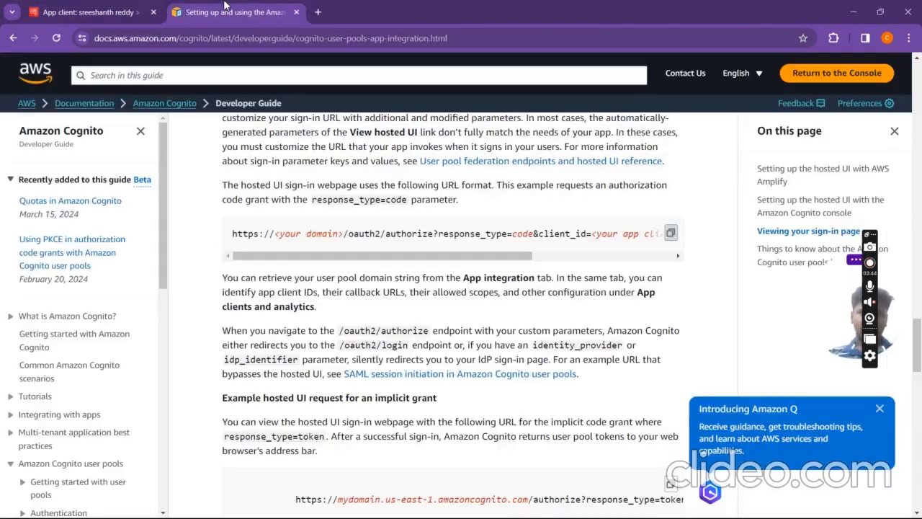
pyautogui.click(317, 12)
# Step: Load the authorize URL to reach the hosted sign-in page, then switch to the Gmail window
pyautogui.hotkey('ctrl', 'v')
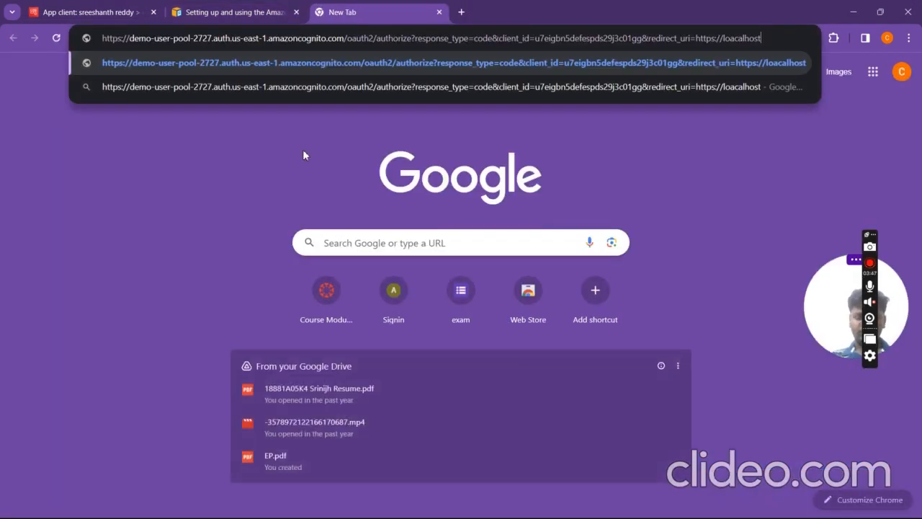
pyautogui.press('Return')
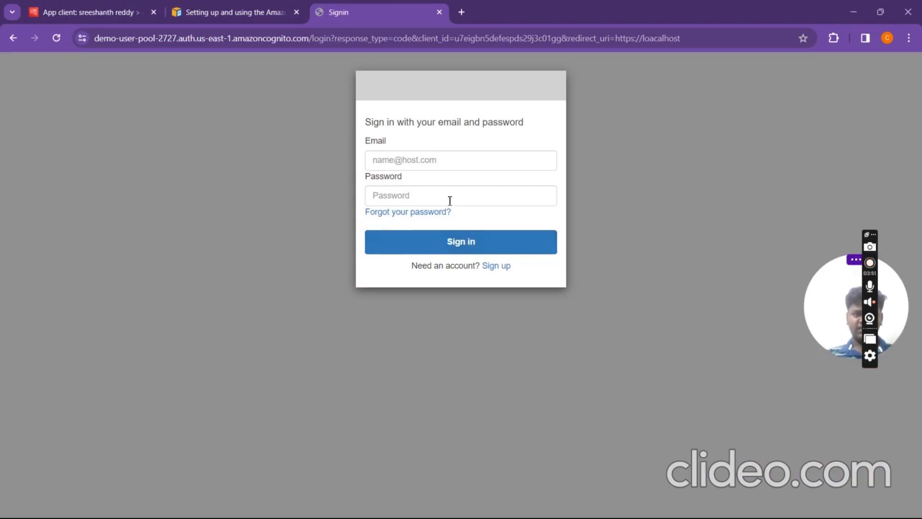
pyautogui.click(464, 162)
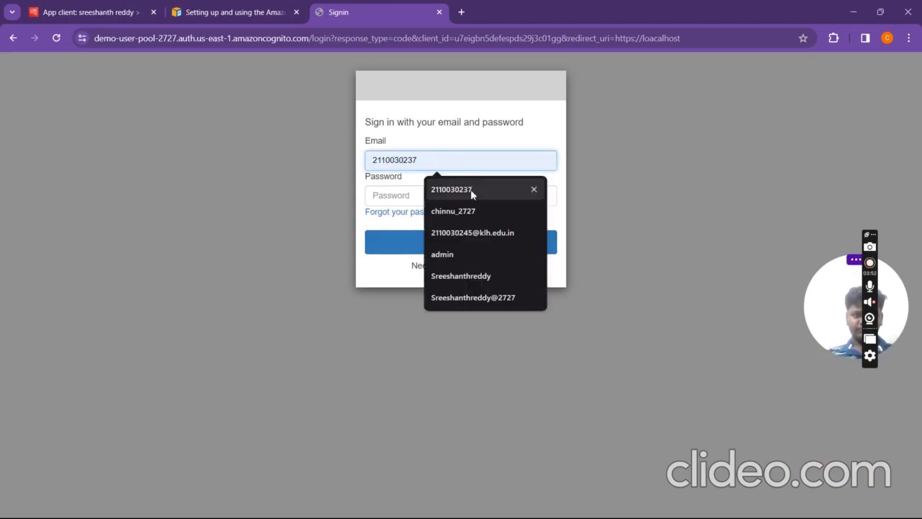
pyautogui.click(353, 328)
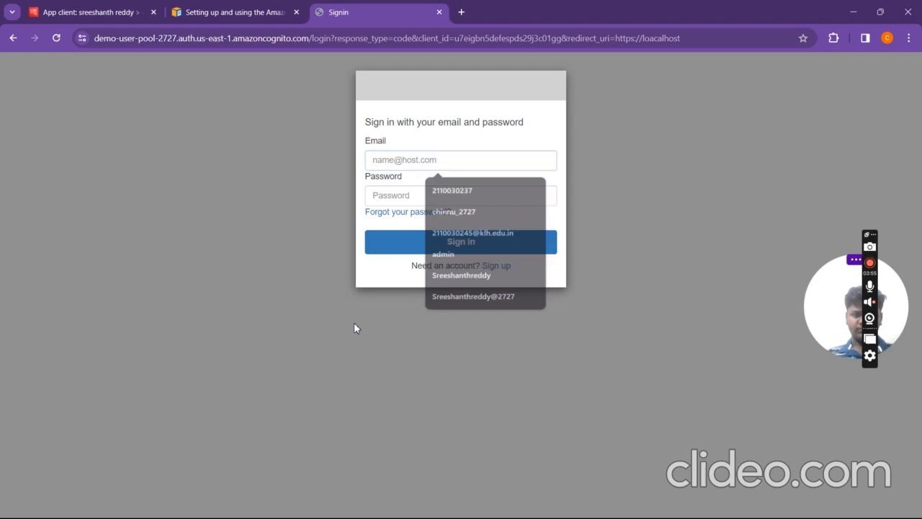
pyautogui.click(426, 159)
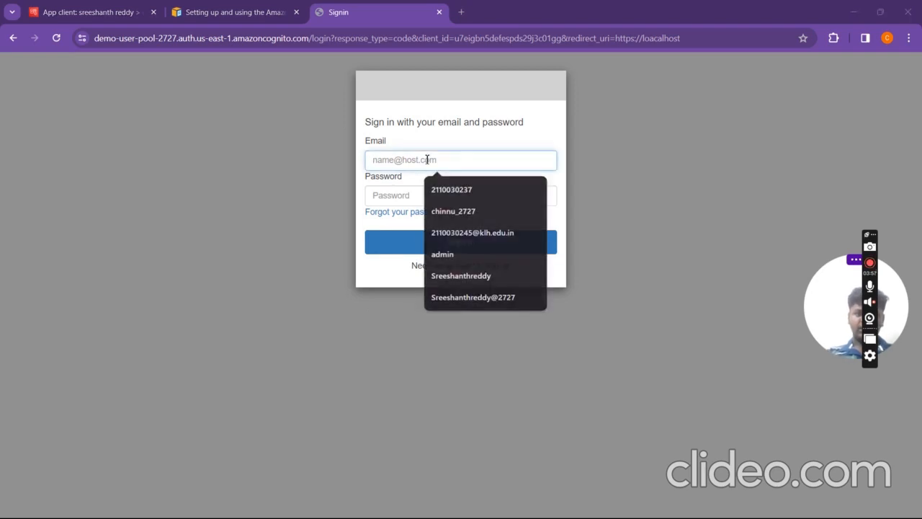
pyautogui.press('super+Tab')
pyautogui.click(313, 290)
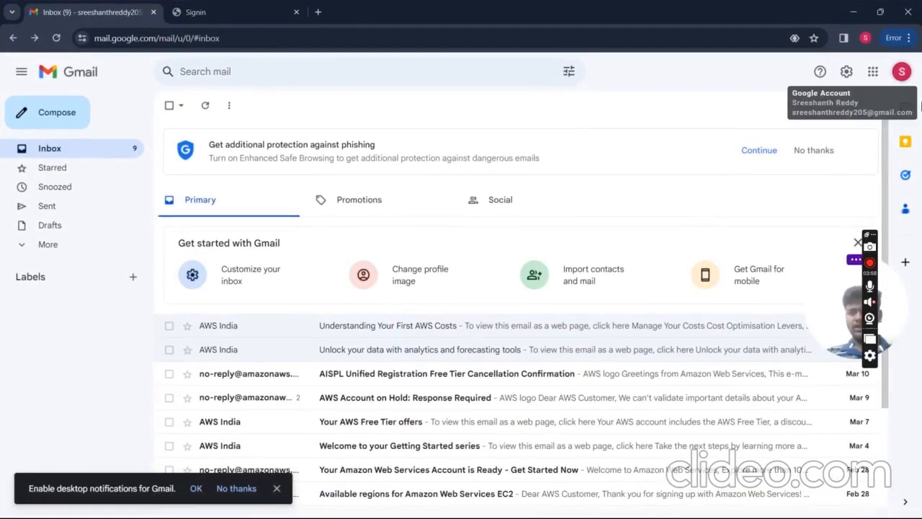
# Step: Copy the Gmail account address and paste it into the sign-in Email field
pyautogui.click(901, 71)
pyautogui.tripleClick(837, 108)
pyautogui.hotkey('ctrl', 'c')
pyautogui.press('super+Tab')
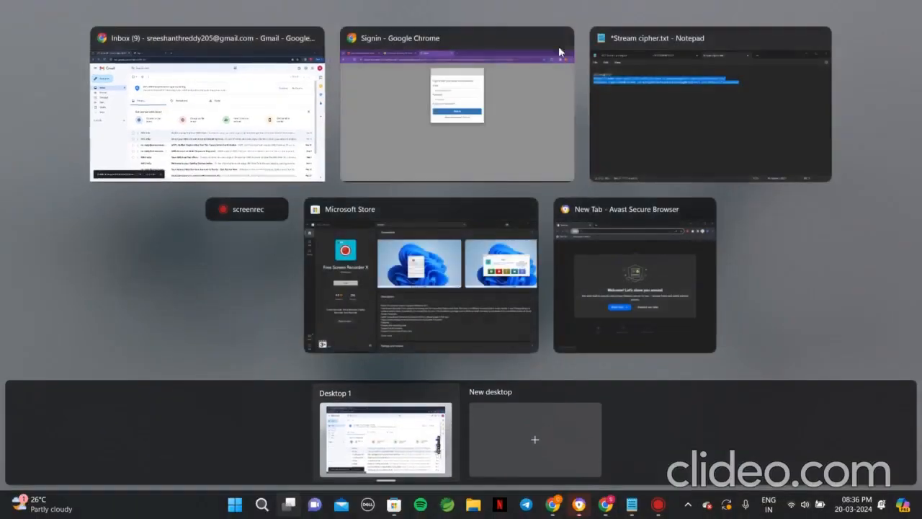
pyautogui.click(528, 72)
pyautogui.hotkey('ctrl', 'v')
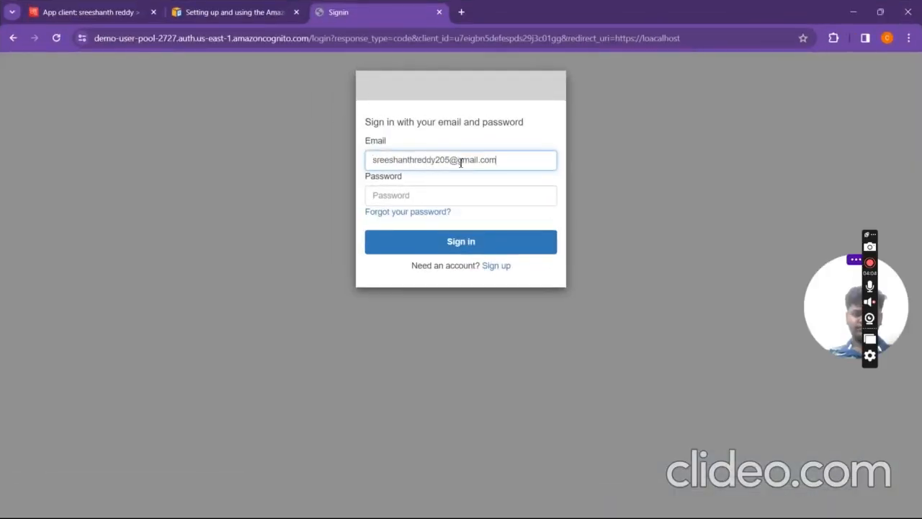
# Step: Paste the saved password from Notepad into Password and submit the sign-in attempt
pyautogui.click(425, 200)
pyautogui.press('super+Tab')
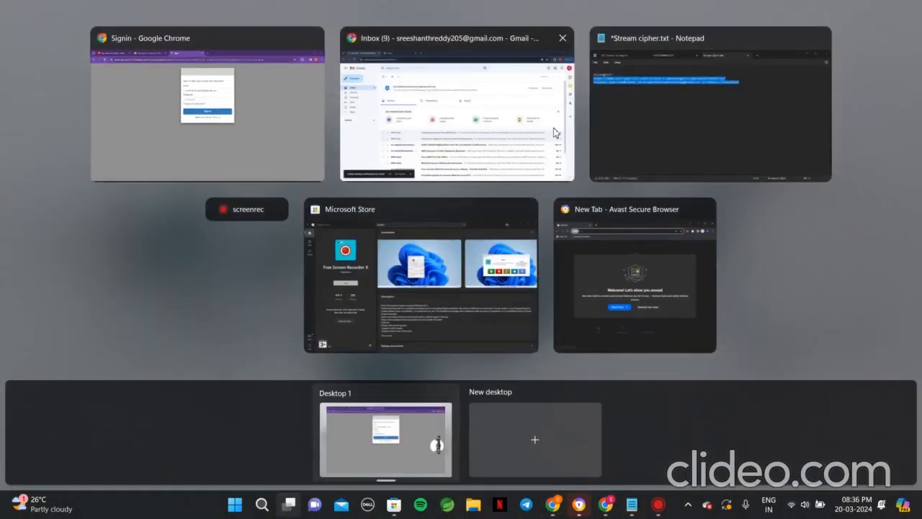
pyautogui.click(623, 124)
pyautogui.click(211, 174)
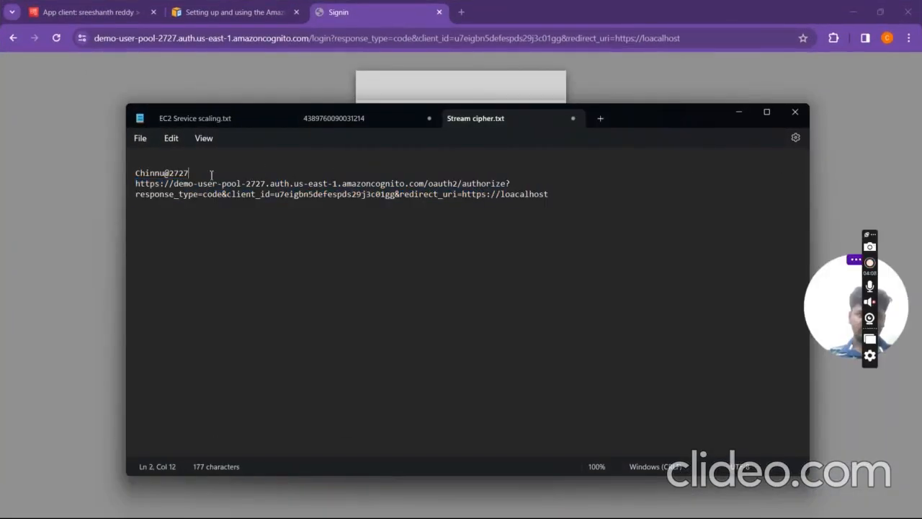
pyautogui.moveTo(189, 174); pyautogui.dragTo(134, 180)
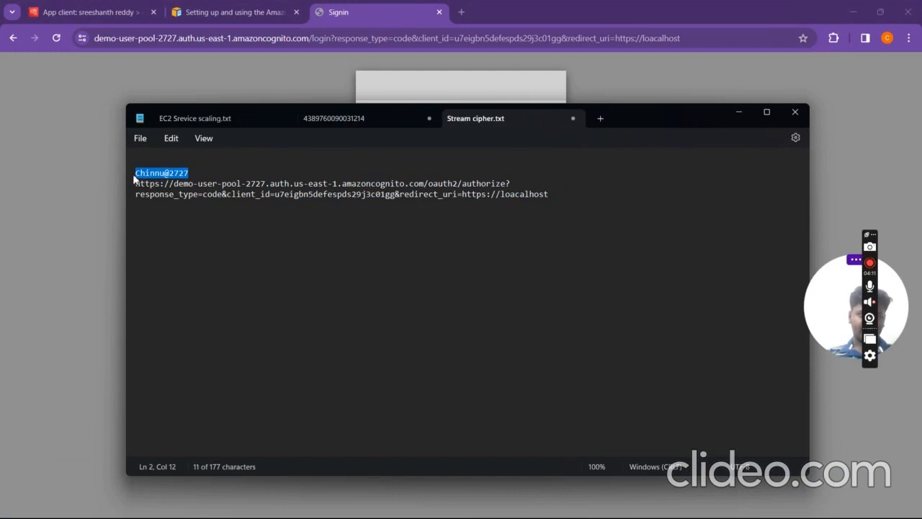
pyautogui.click(286, 89)
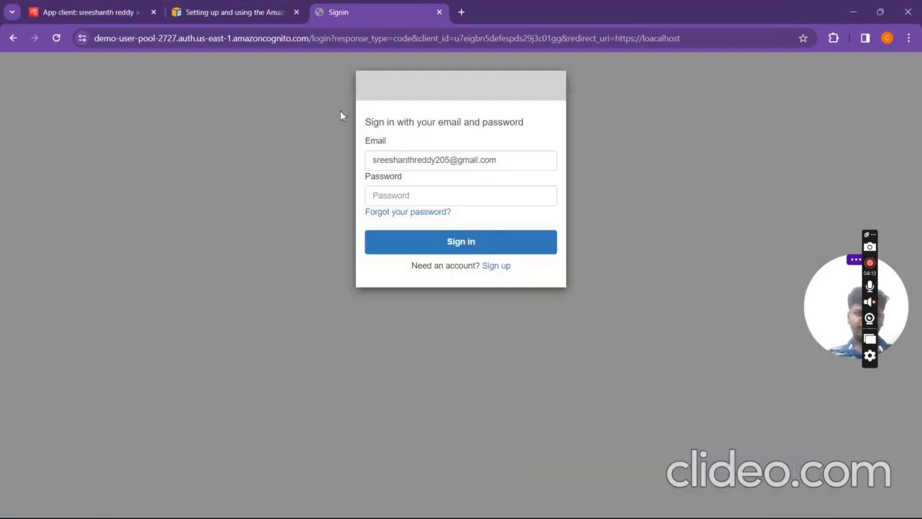
pyautogui.click(416, 193)
pyautogui.hotkey('ctrl', 'v')
pyautogui.click(437, 248)
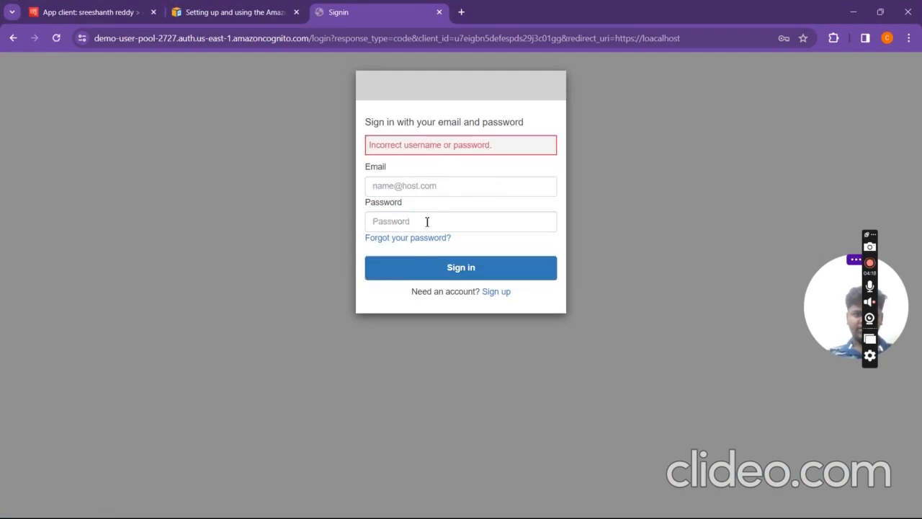
# Step: Check the Google account details in Gmail, then return to the password-reset code form
pyautogui.click(413, 183)
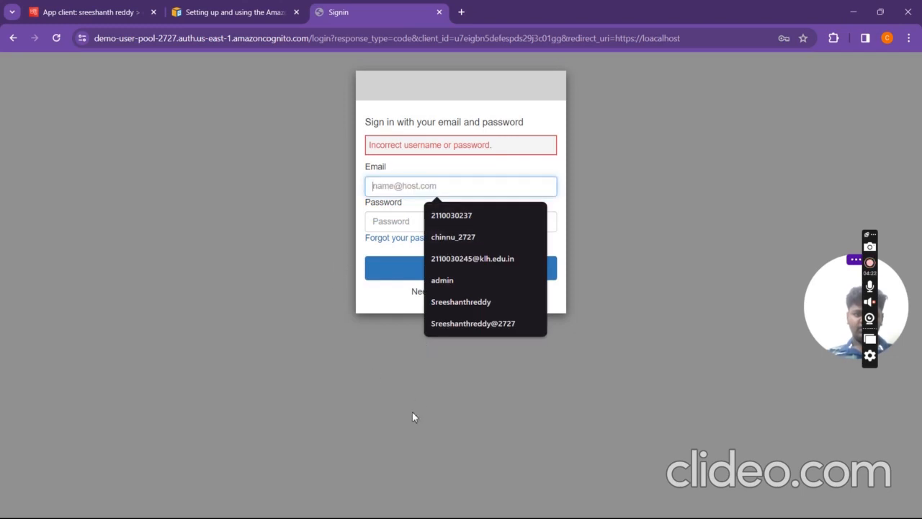
pyautogui.press('super+Tab')
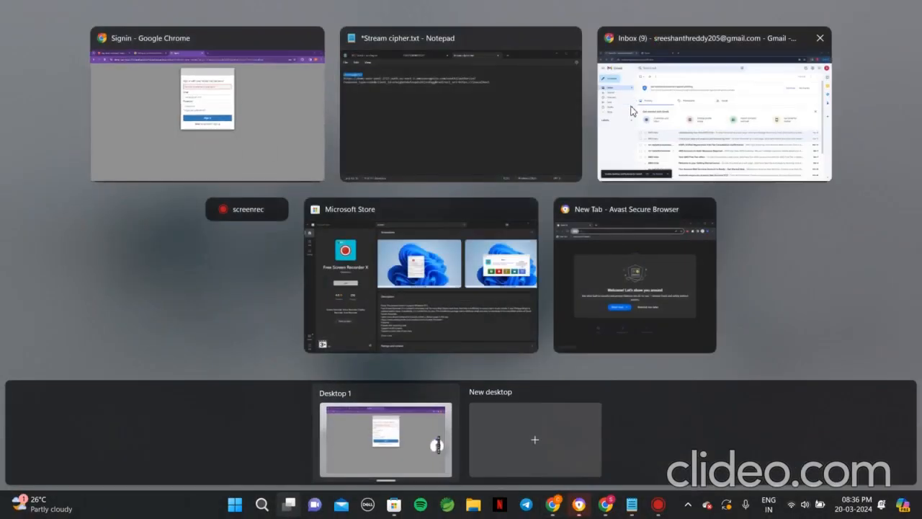
pyautogui.click(630, 110)
pyautogui.press('super+Tab')
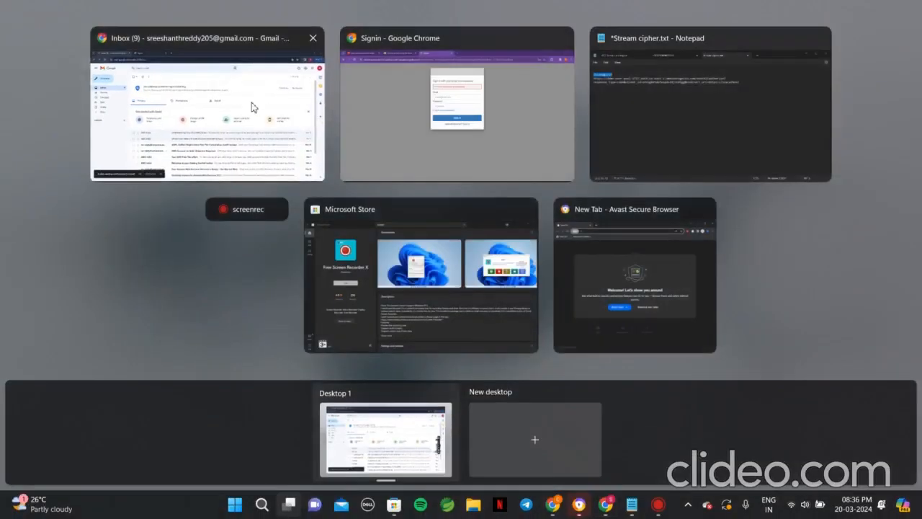
pyautogui.click(253, 105)
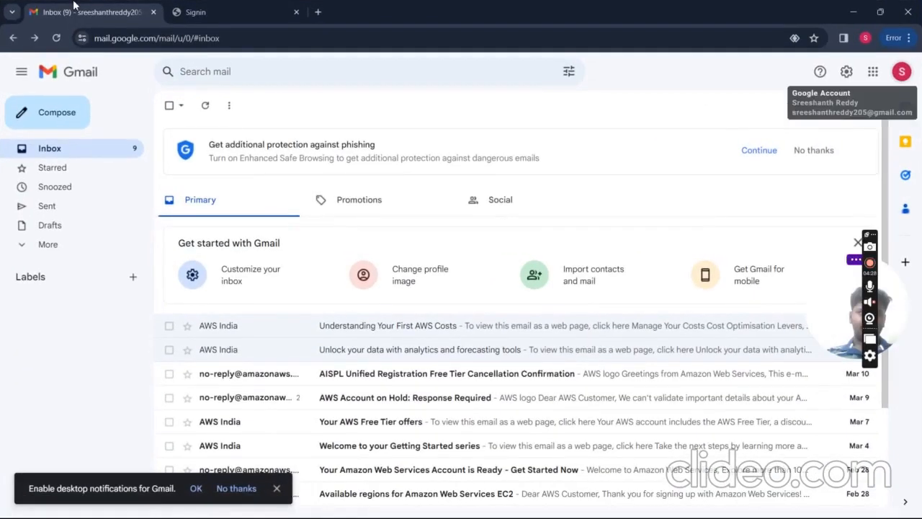
pyautogui.click(195, 11)
pyautogui.click(98, 10)
pyautogui.press('super+Tab')
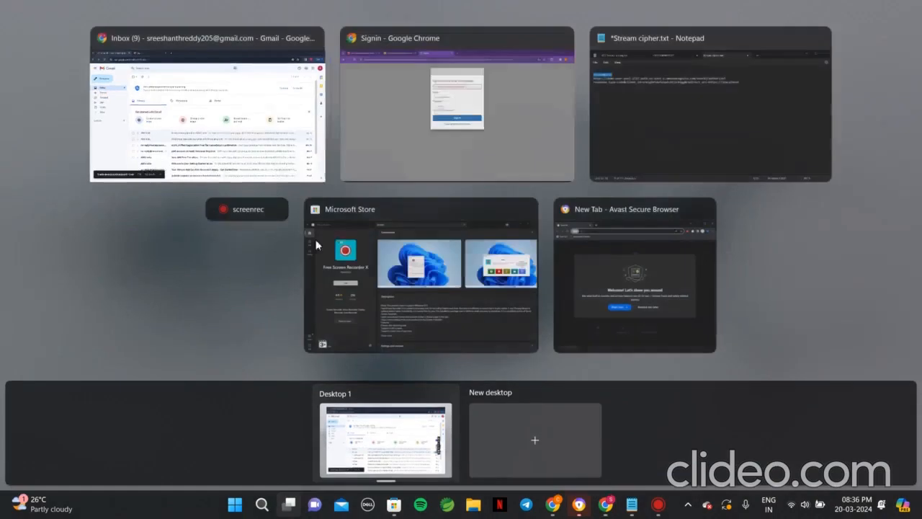
pyautogui.click(117, 148)
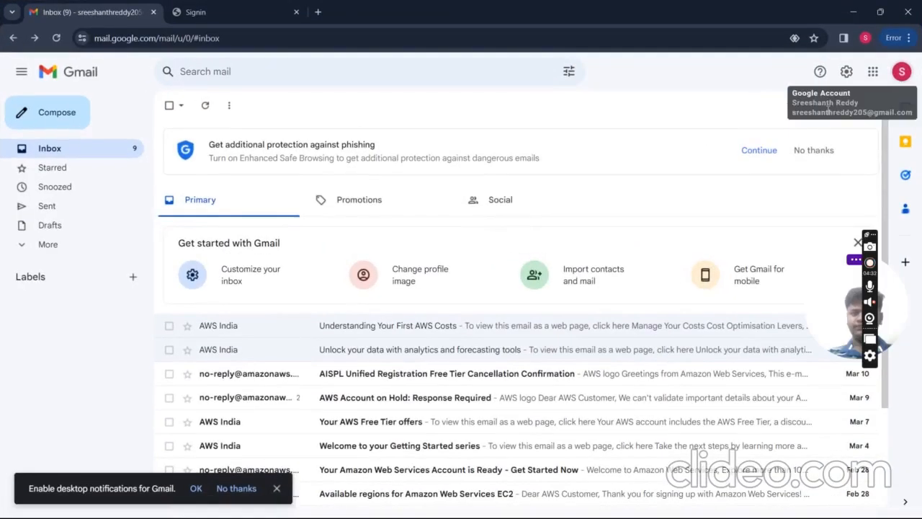
pyautogui.click(899, 79)
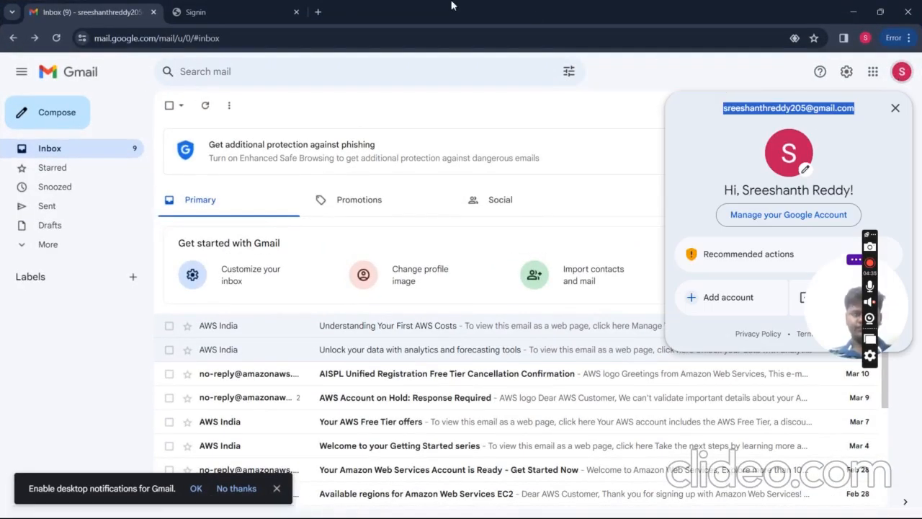
pyautogui.click(271, 11)
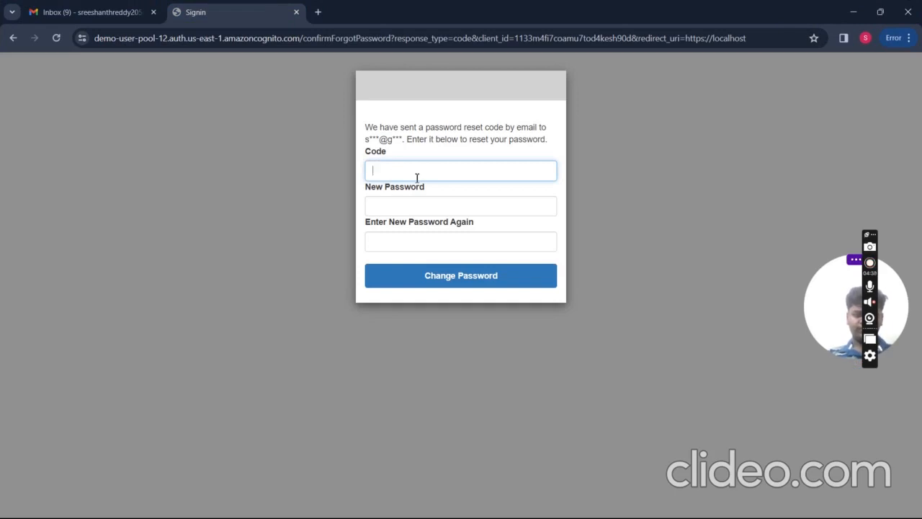
# Step: Request another password reset code and reload the Gmail inbox to look for it
pyautogui.hscroll(-5, 417, 178)
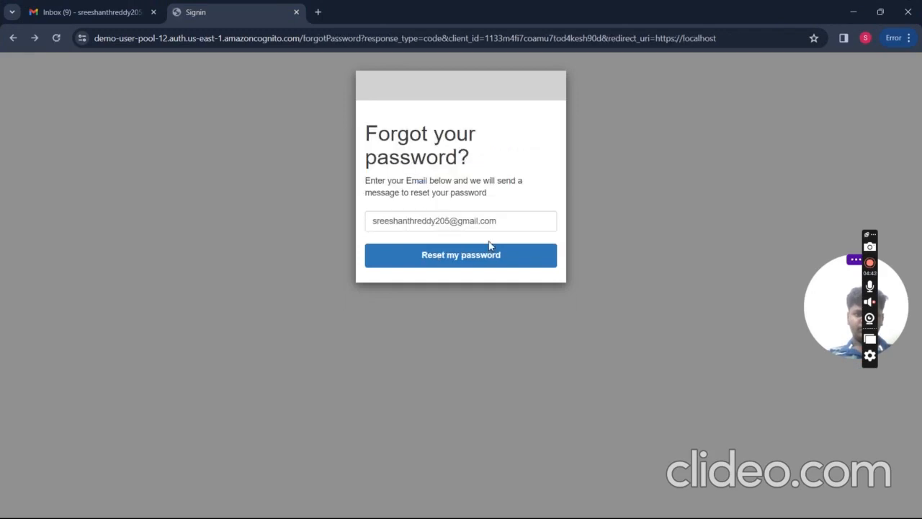
pyautogui.click(481, 260)
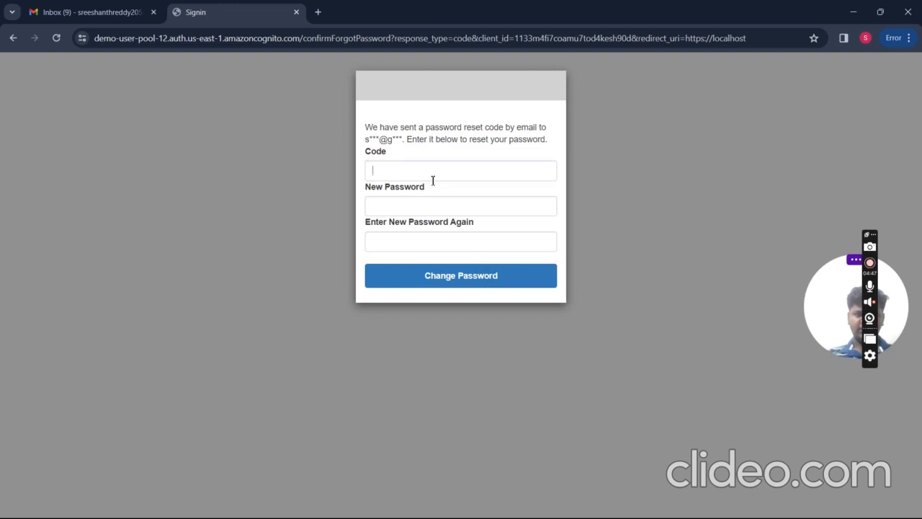
pyautogui.click(79, 12)
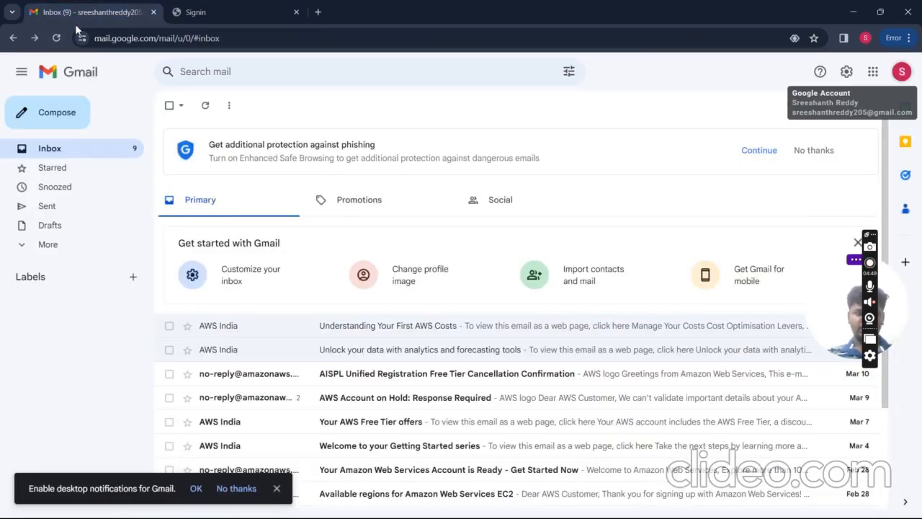
pyautogui.click(52, 38)
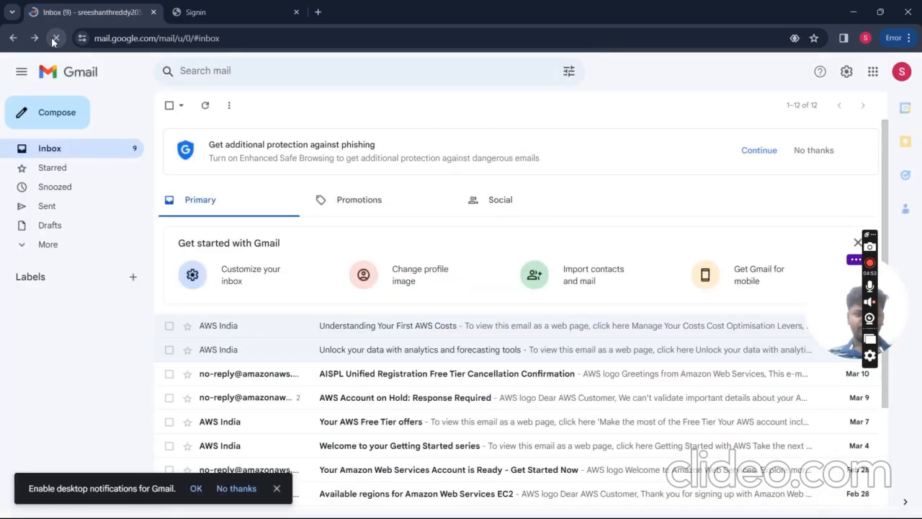
# Step: Enter a new password on the reset form and check the Passwords must match rule
pyautogui.click(178, 22)
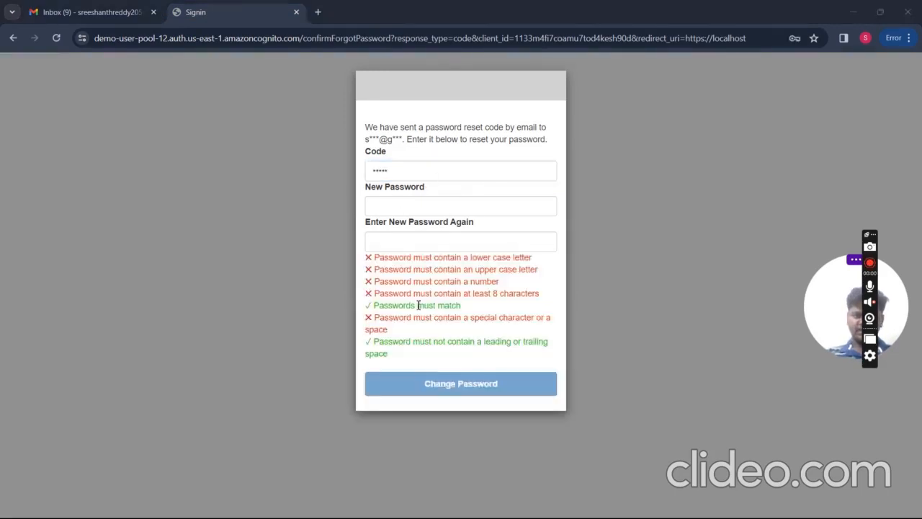
pyautogui.click(455, 205)
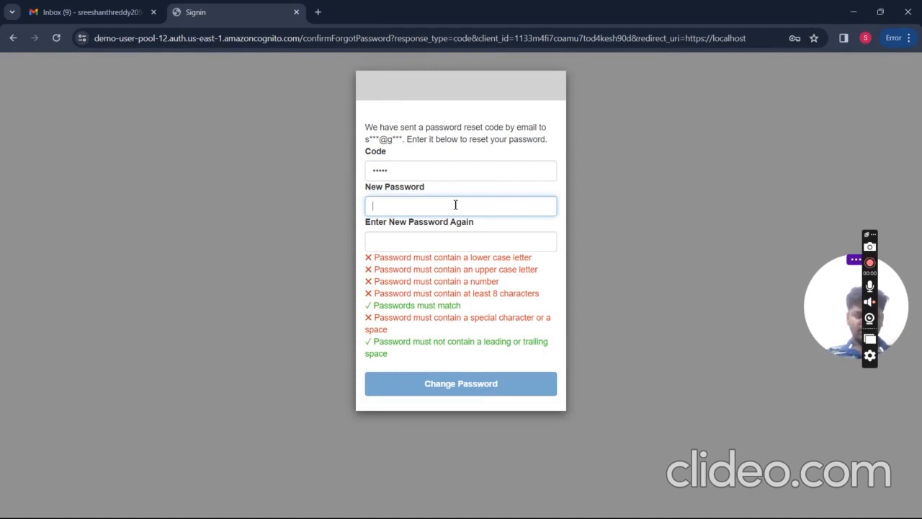
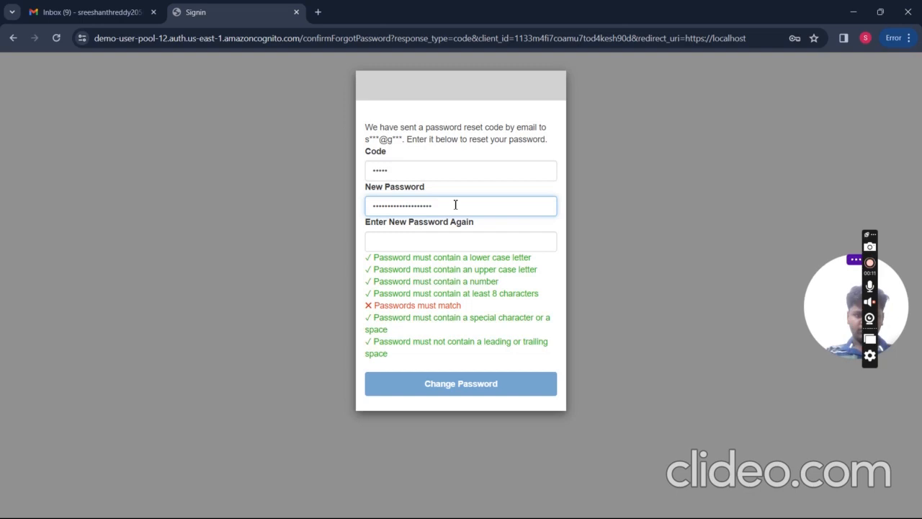
pyautogui.moveTo(464, 309); pyautogui.dragTo(365, 305)
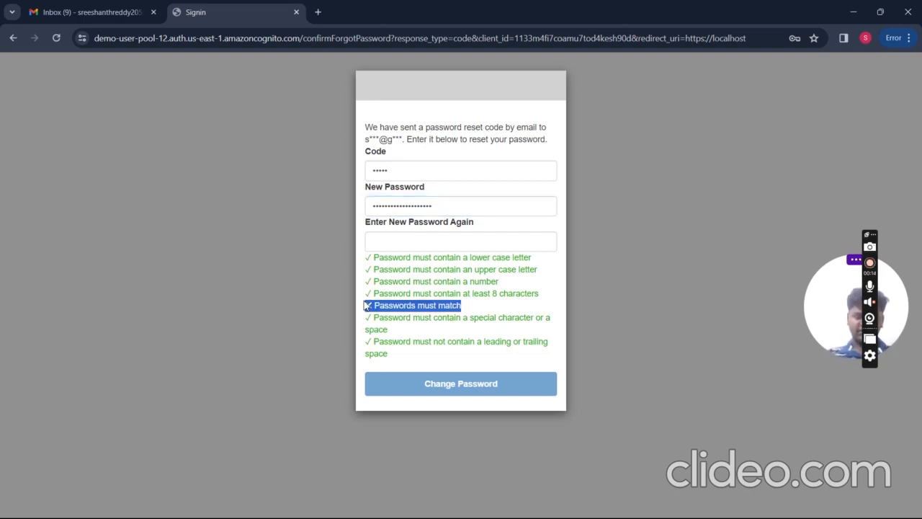
pyautogui.click(440, 243)
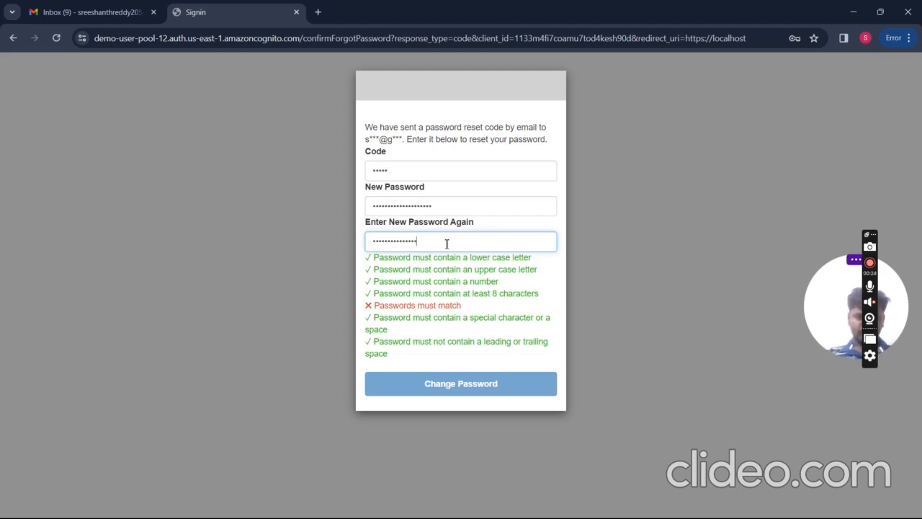
# Step: Retype the new password so every rule, including Passwords must match, shows green
pyautogui.moveTo(451, 208); pyautogui.dragTo(370, 207)
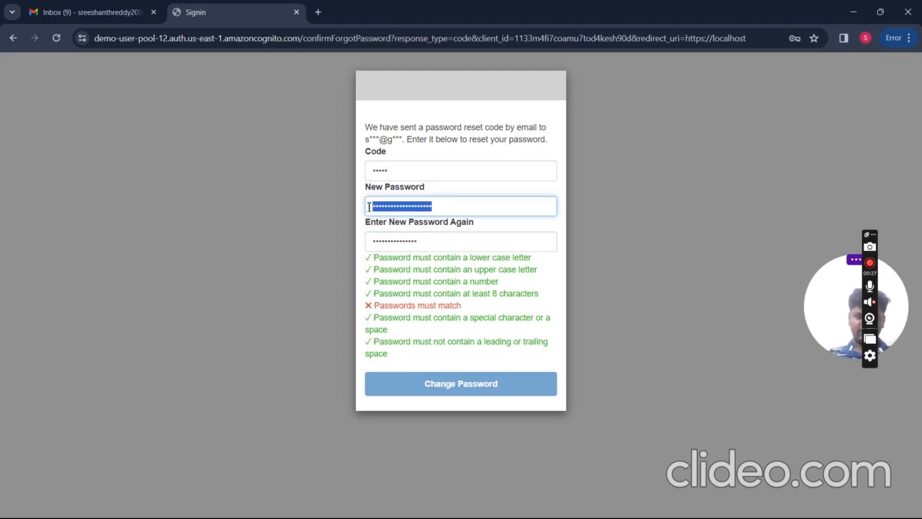
pyautogui.press('BackSpace')
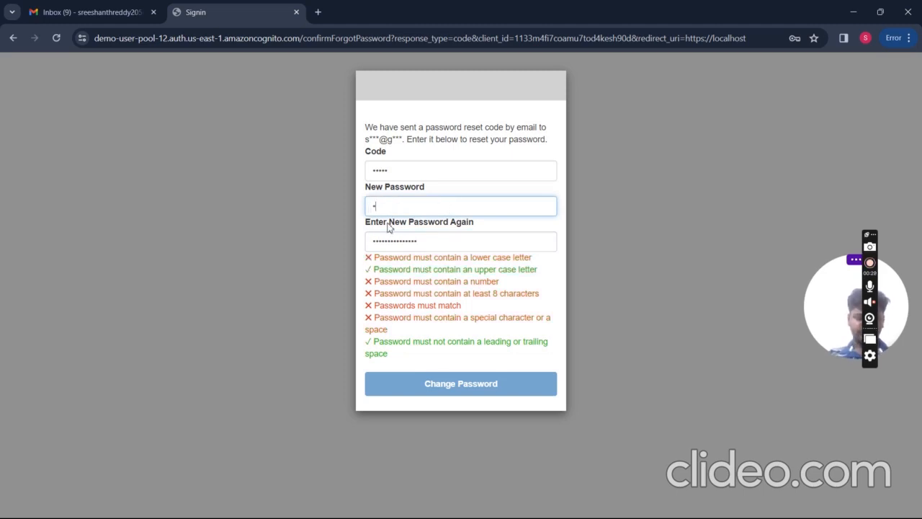
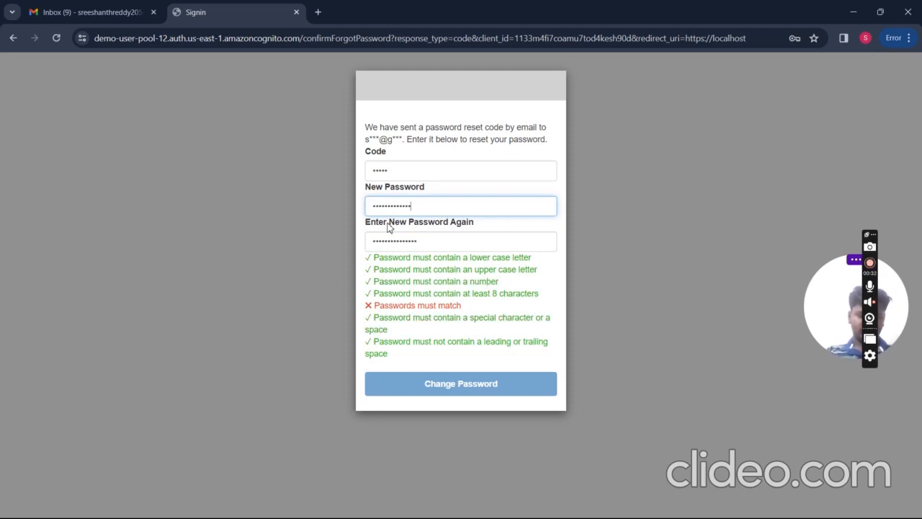
pyautogui.click(439, 246)
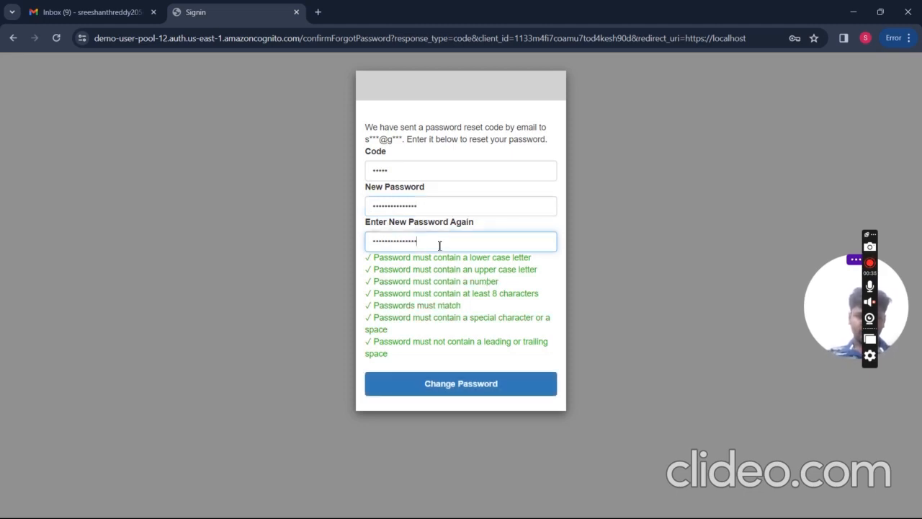
pyautogui.moveTo(461, 306); pyautogui.dragTo(374, 309)
# Step: Submit the password change, decline browser password saving, and close the tab after the invalid-code error
pyautogui.click(422, 383)
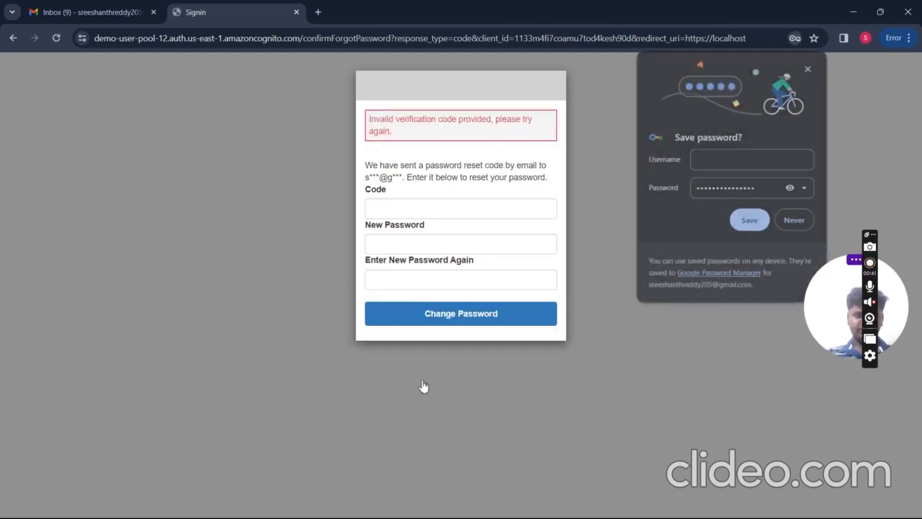
pyautogui.click(794, 224)
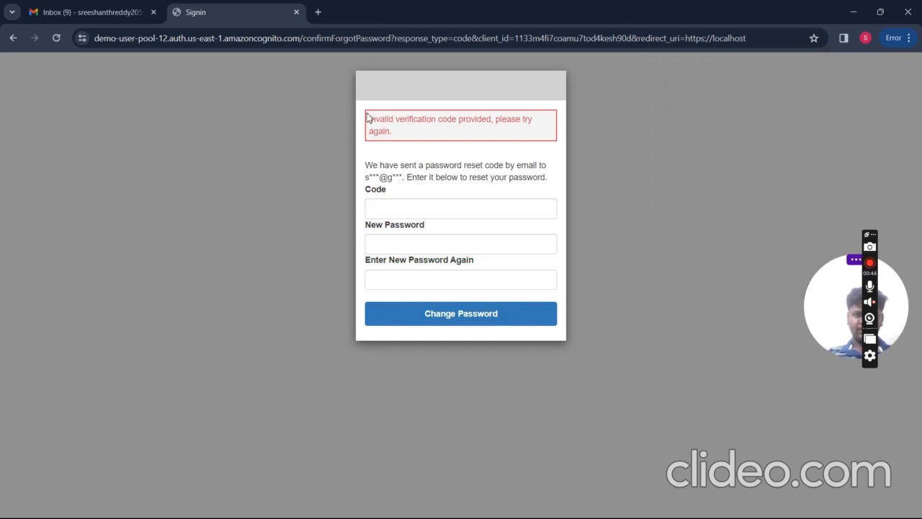
pyautogui.moveTo(367, 119); pyautogui.dragTo(399, 144)
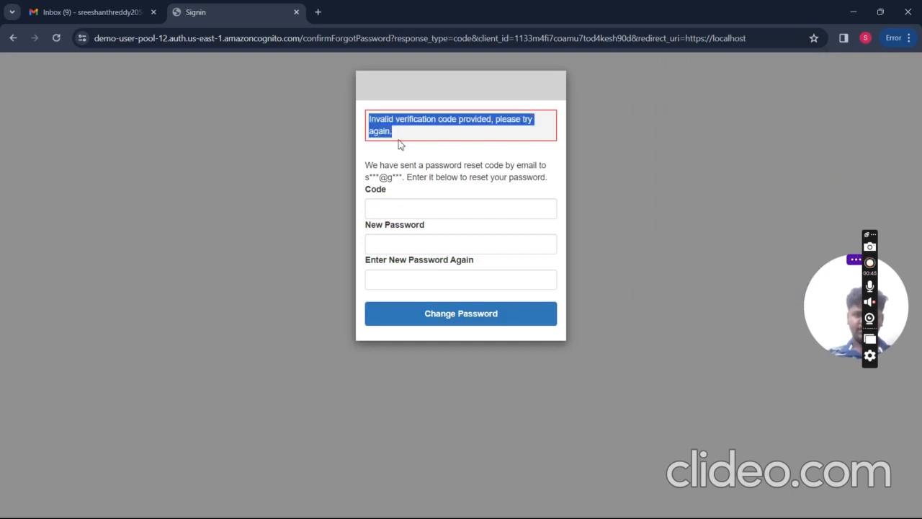
pyautogui.click(296, 12)
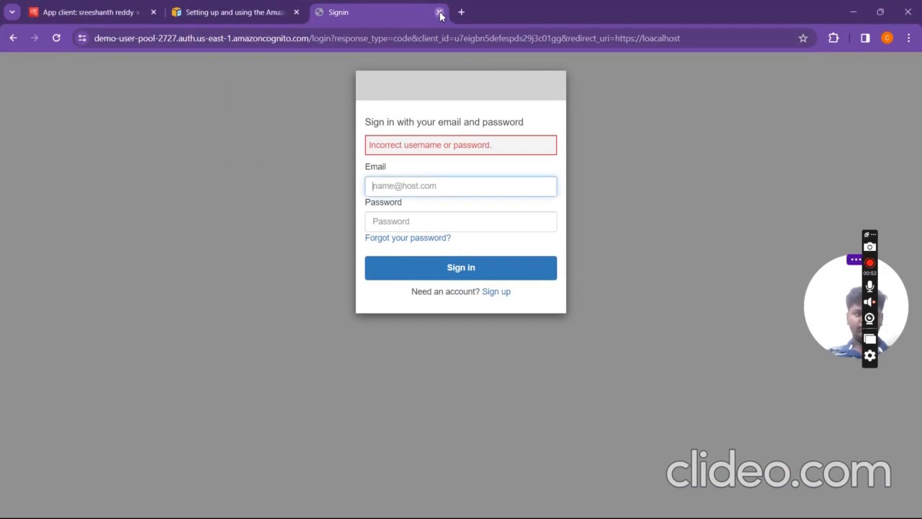
pyautogui.click(439, 12)
pyautogui.click(131, 9)
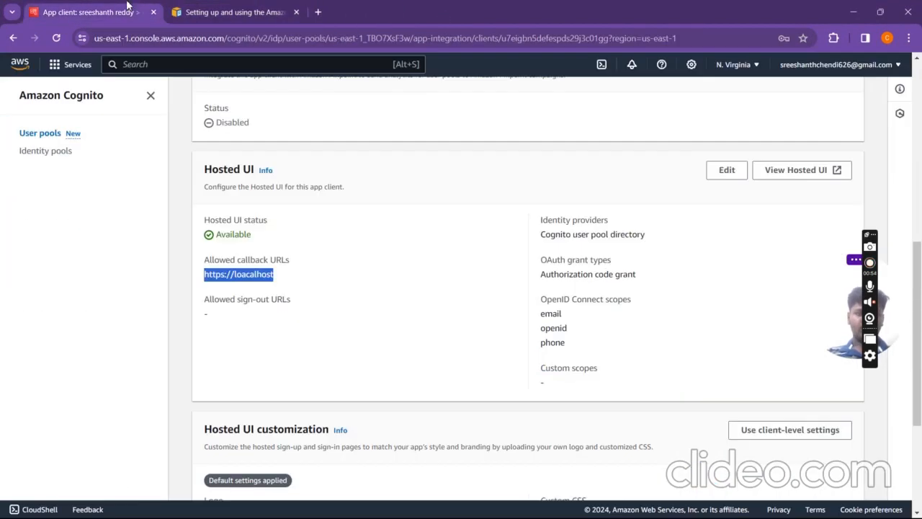
pyautogui.click(350, 343)
pyautogui.click(276, 8)
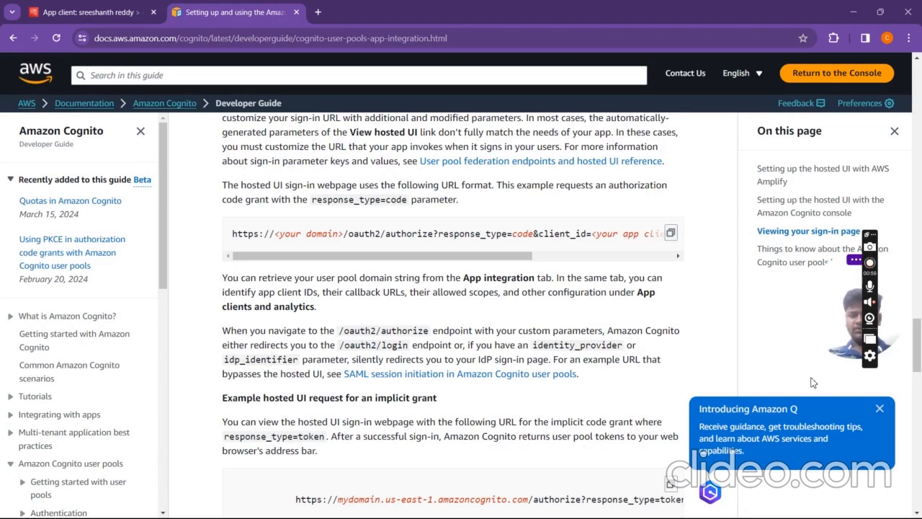
pyautogui.scroll(5, 687, 268)
pyautogui.click(86, 12)
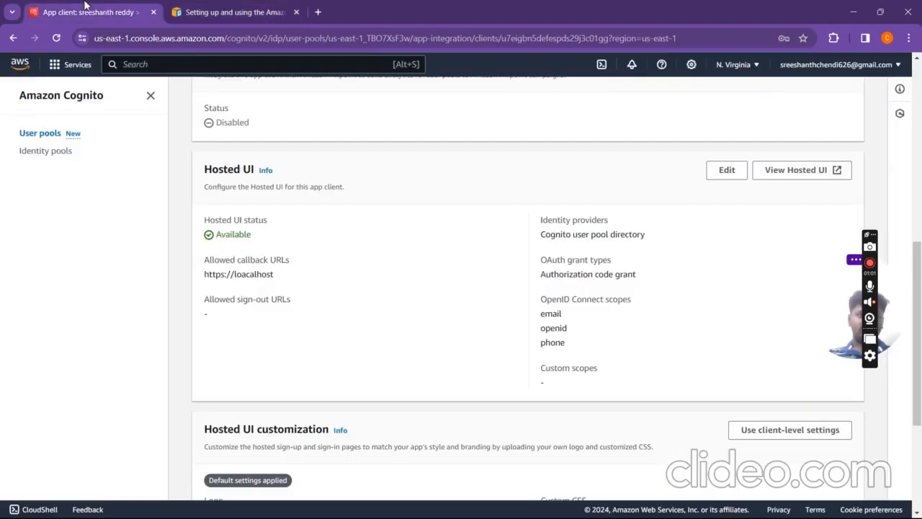
pyautogui.scroll(-3, 343, 332)
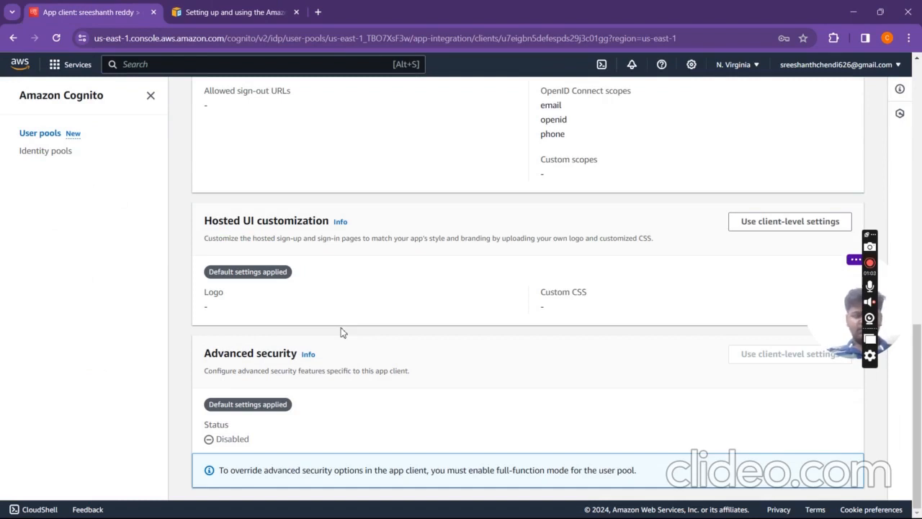
pyautogui.scroll(10, 343, 332)
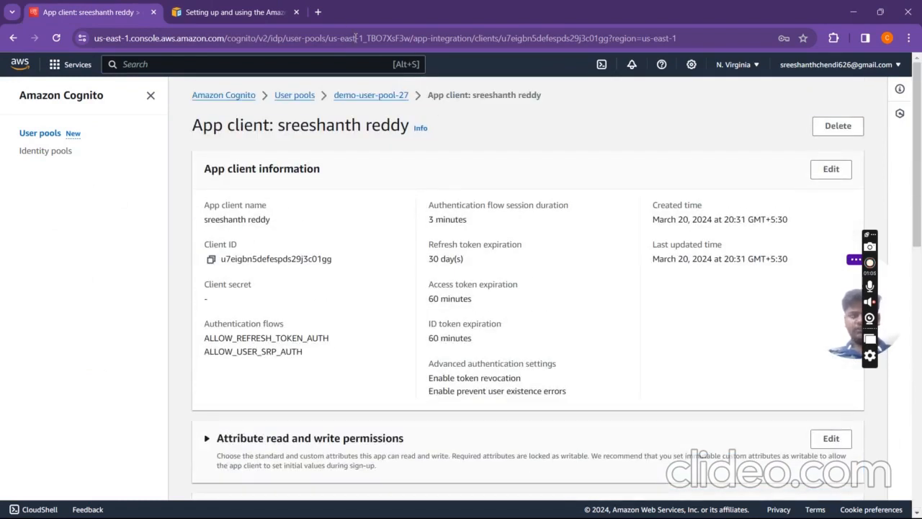
pyautogui.click(318, 12)
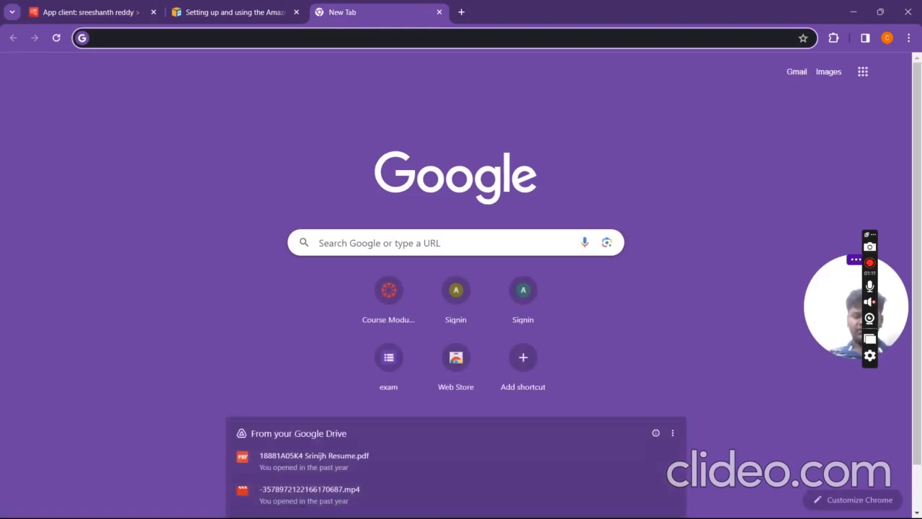
# Step: Copy the Cognito authorize URL from Stream cipher.txt and load it in the new tab
pyautogui.press('super+Tab')
pyautogui.click(617, 71)
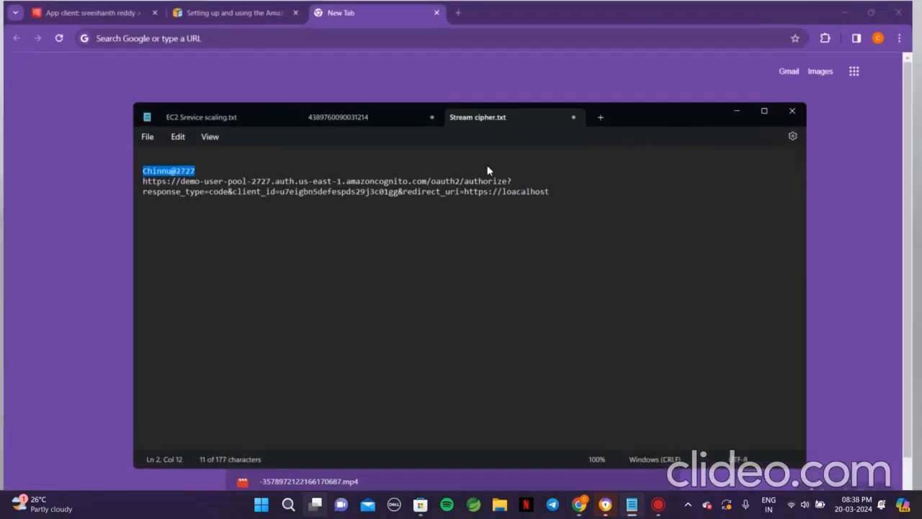
pyautogui.click(291, 192)
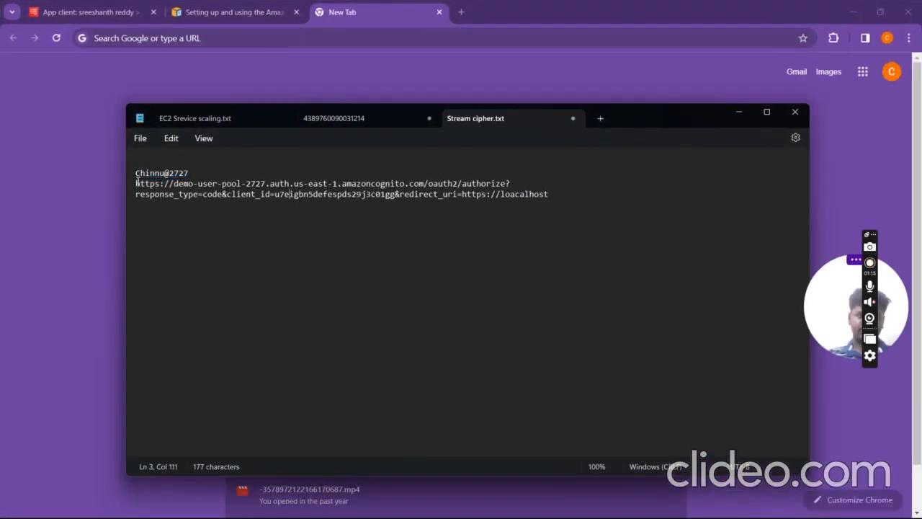
pyautogui.moveTo(136, 183); pyautogui.dragTo(593, 214)
pyautogui.hotkey('ctrl', 'c')
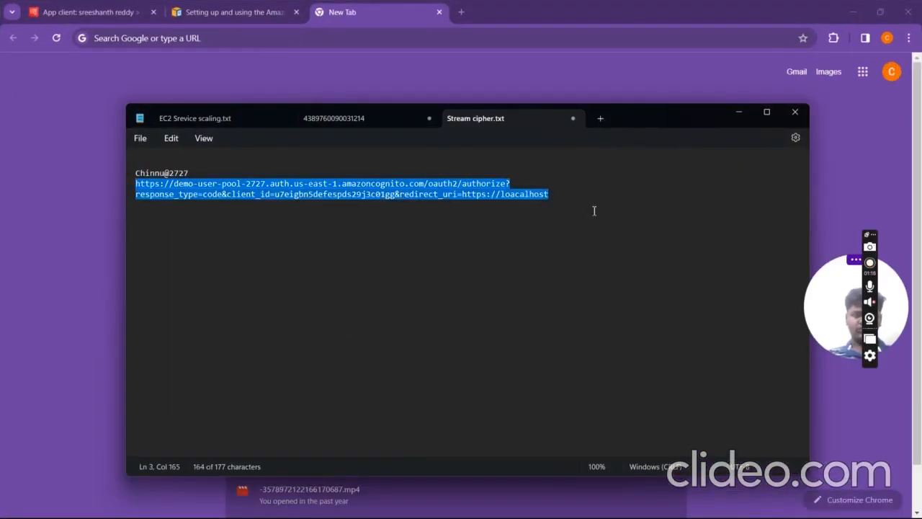
pyautogui.click(346, 40)
pyautogui.hotkey('ctrl', 'v')
pyautogui.press('Return')
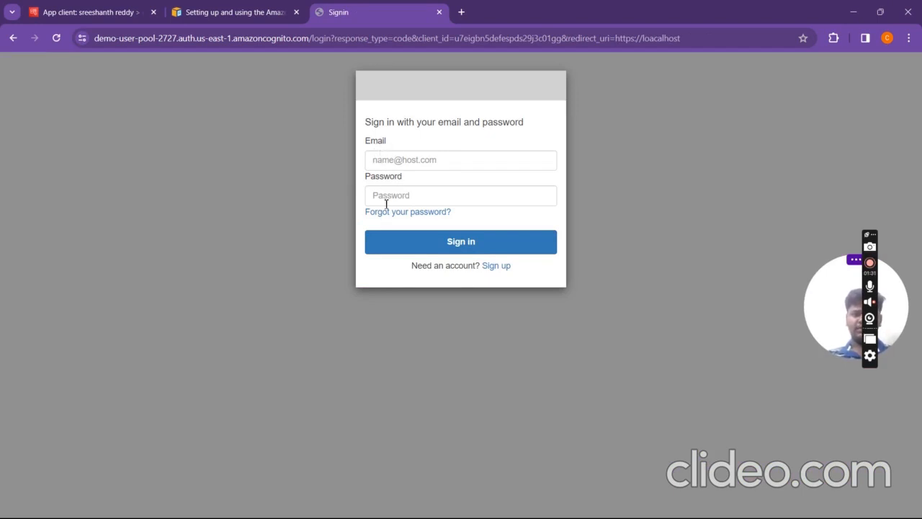
# Step: Open the Sign up form from the demo-user-pool-2727 hosted sign-in page
pyautogui.click(425, 213)
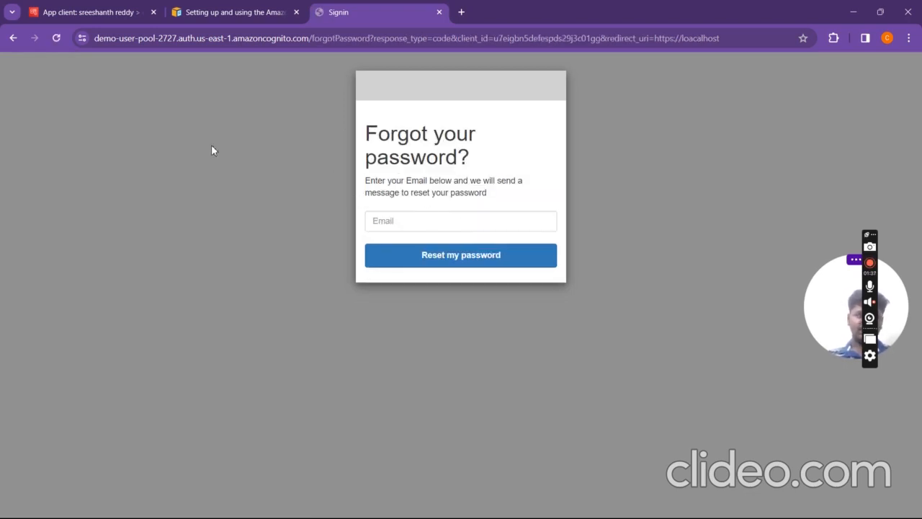
pyautogui.click(14, 40)
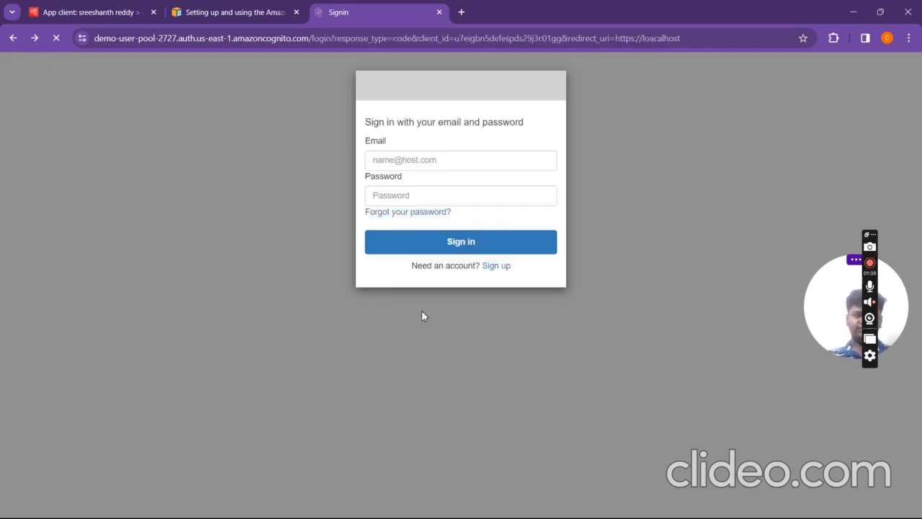
pyautogui.click(497, 268)
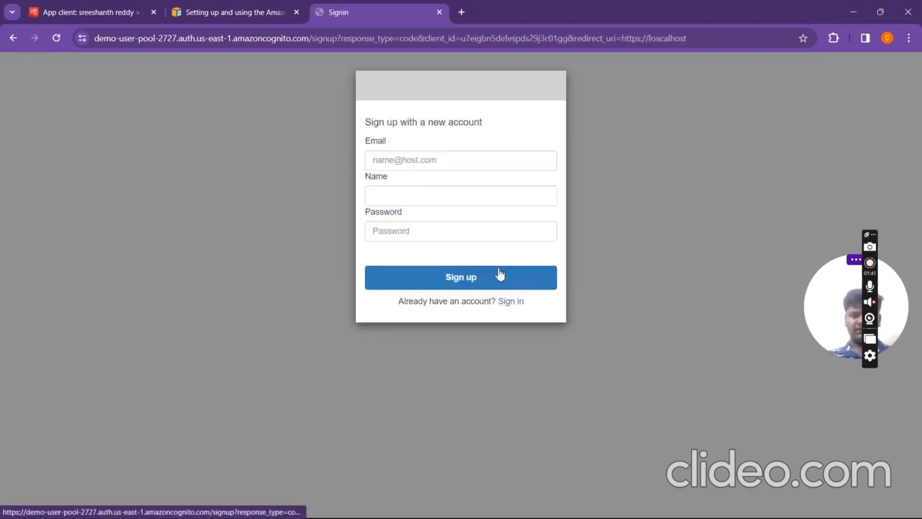
# Step: Fill in the account's e-mail address in the Email field using a saved suggestion
pyautogui.click(485, 160)
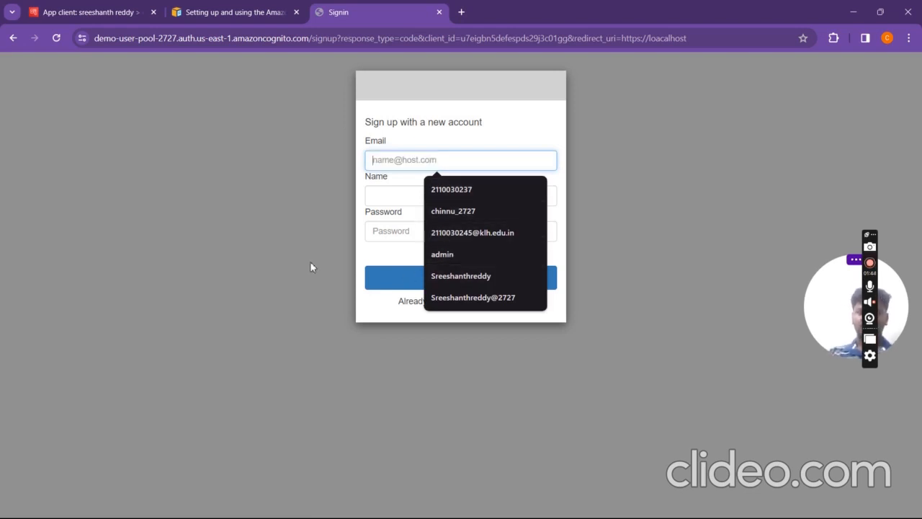
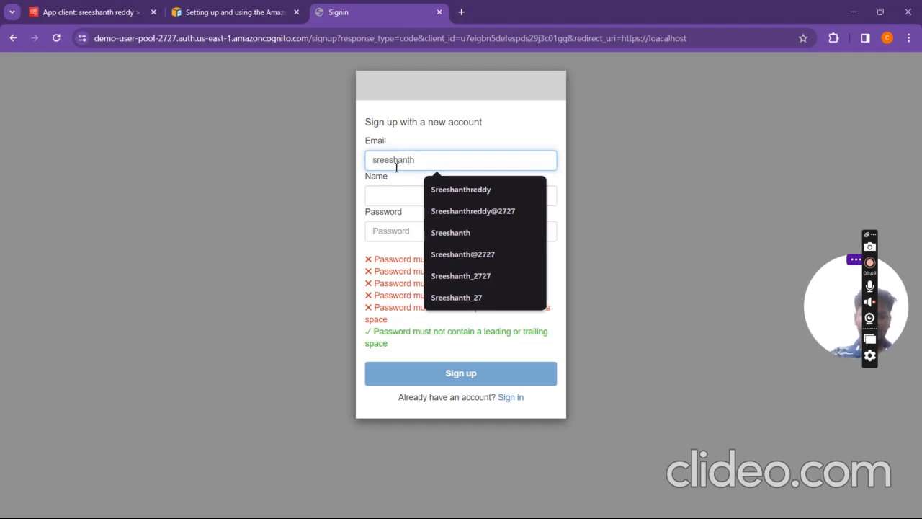
pyautogui.press('super+Tab')
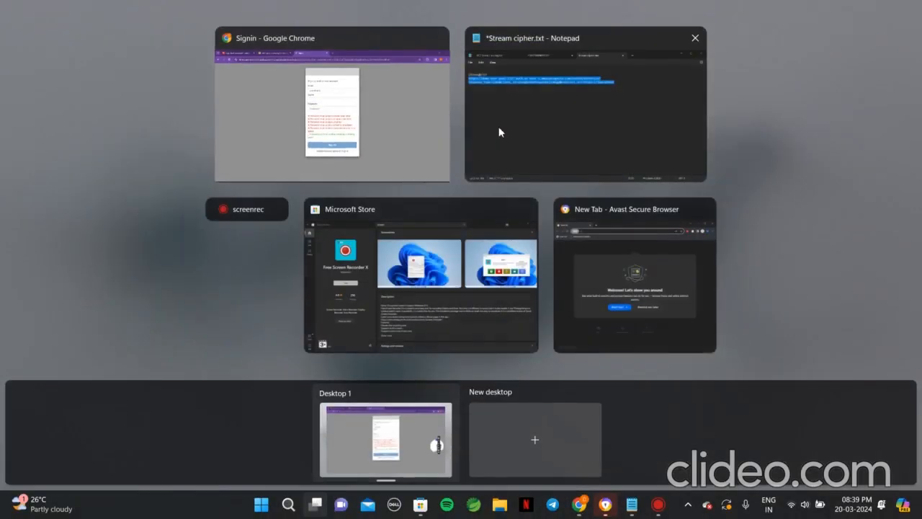
pyautogui.click(656, 302)
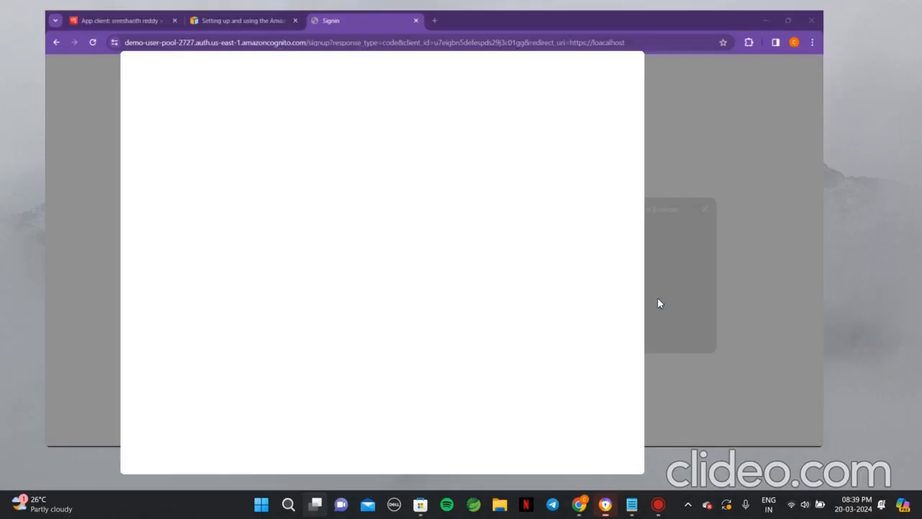
pyautogui.click(564, 16)
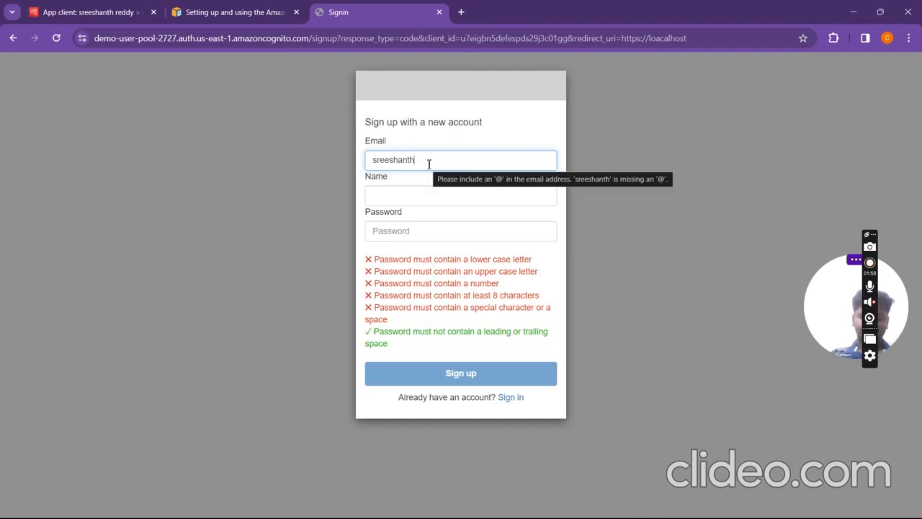
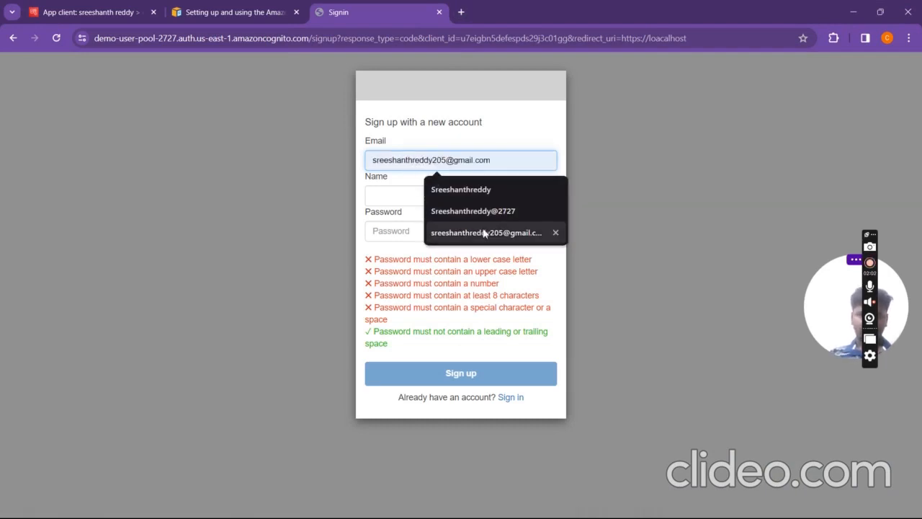
pyautogui.click(484, 232)
# Step: Enter the user's name and a password, then submit the sign-up form
pyautogui.click(436, 193)
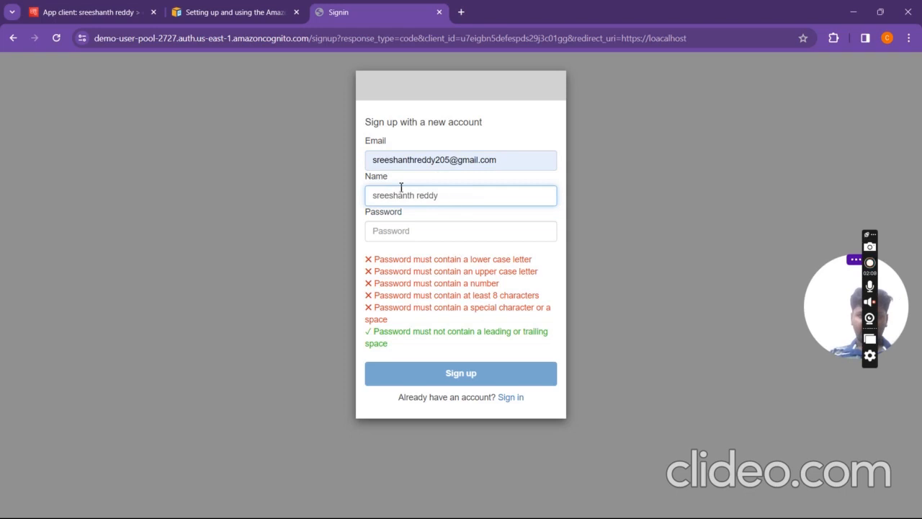
pyautogui.moveTo(394, 183); pyautogui.dragTo(363, 183)
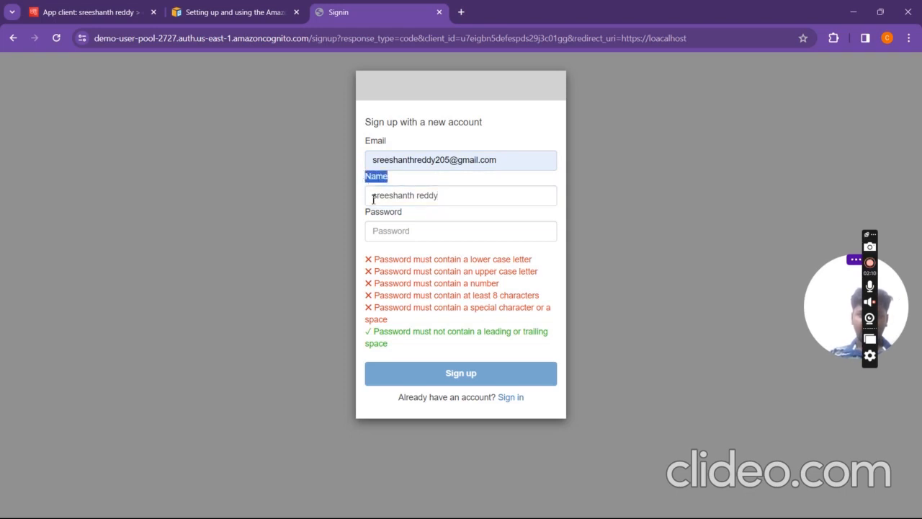
pyautogui.click(425, 230)
pyautogui.write('•••••••••')
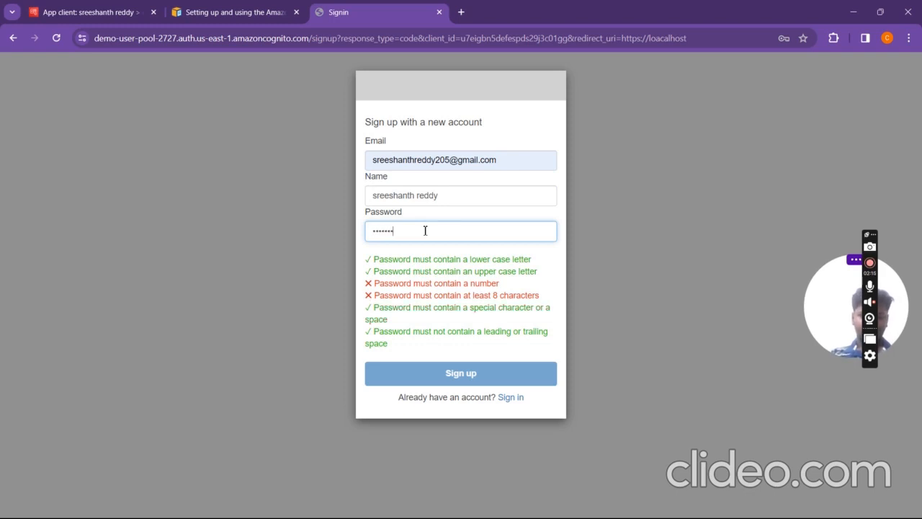
pyautogui.click(461, 380)
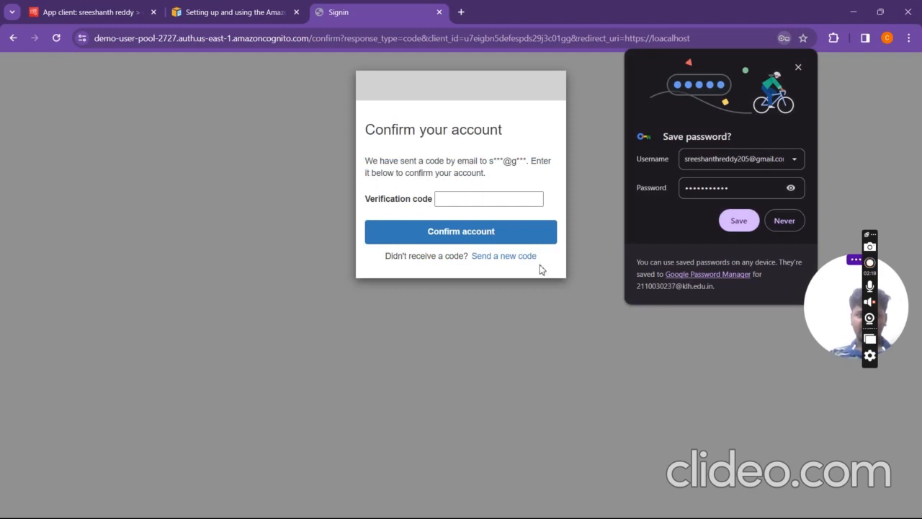
# Step: Open a new browser window under a different Chrome profile, leaving confirmation pending
pyautogui.click(532, 197)
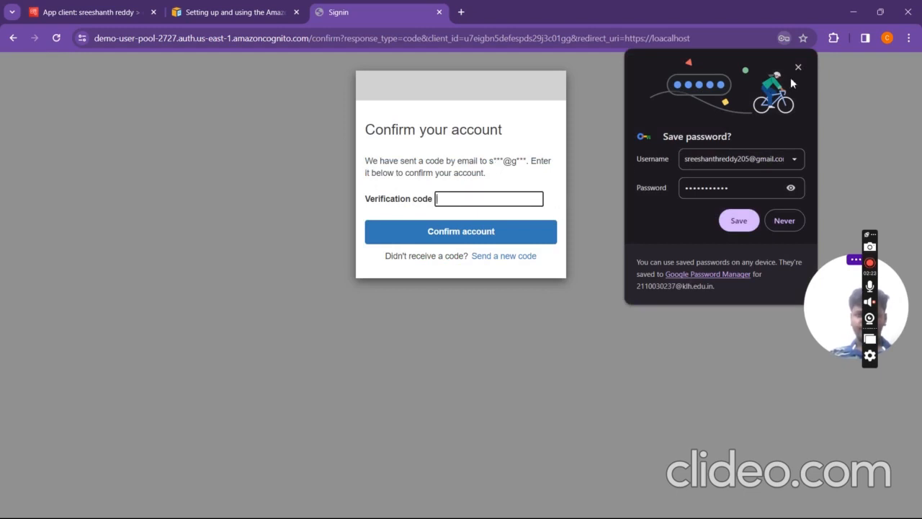
pyautogui.click(888, 38)
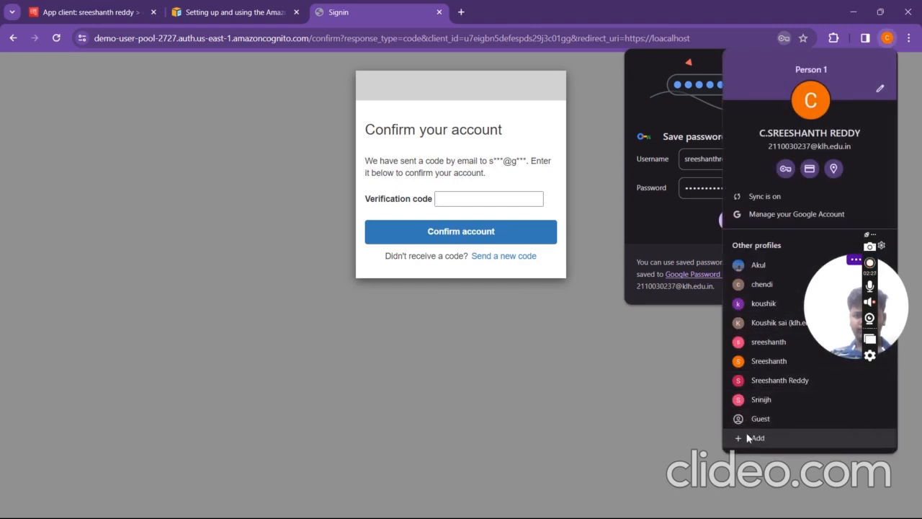
pyautogui.click(758, 383)
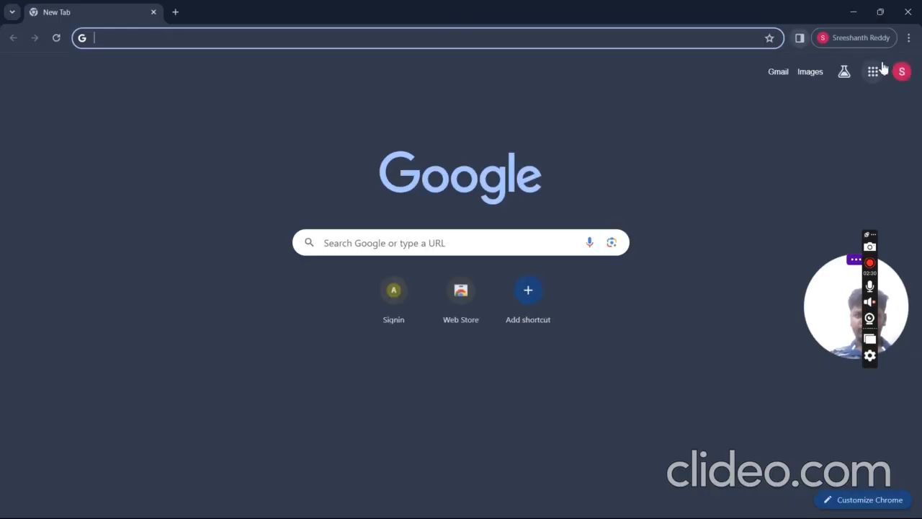
# Step: Open the 'Your verification code' email in Gmail, select the code, and return to Confirm your account
pyautogui.click(870, 74)
pyautogui.click(758, 252)
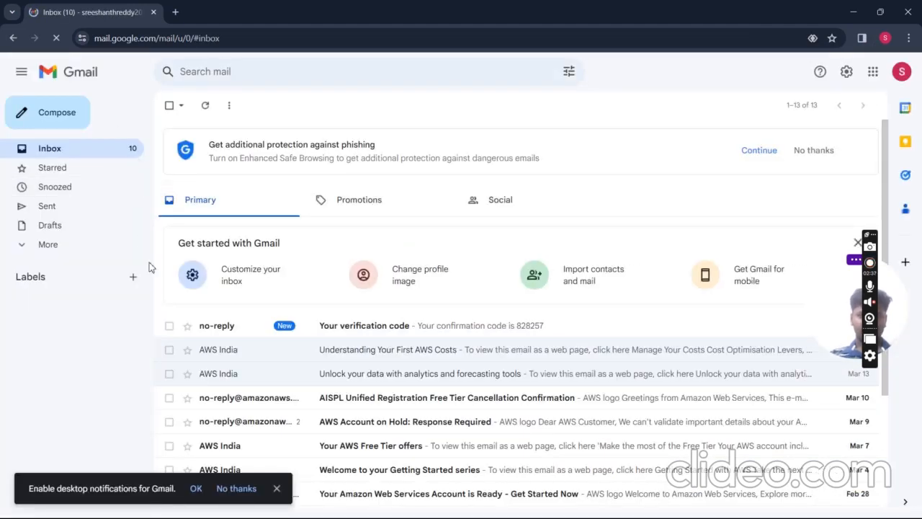
pyautogui.click(336, 331)
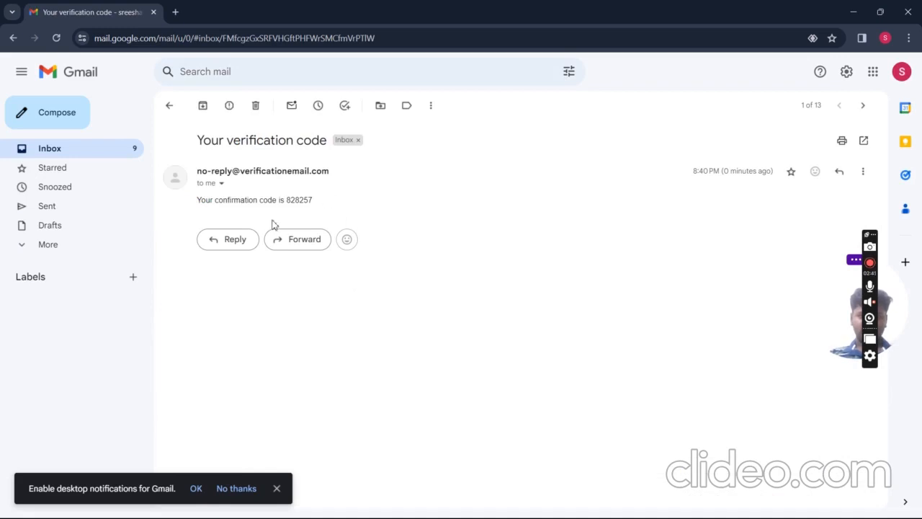
pyautogui.scroll(5, 272, 225)
pyautogui.scroll(1, 273, 224)
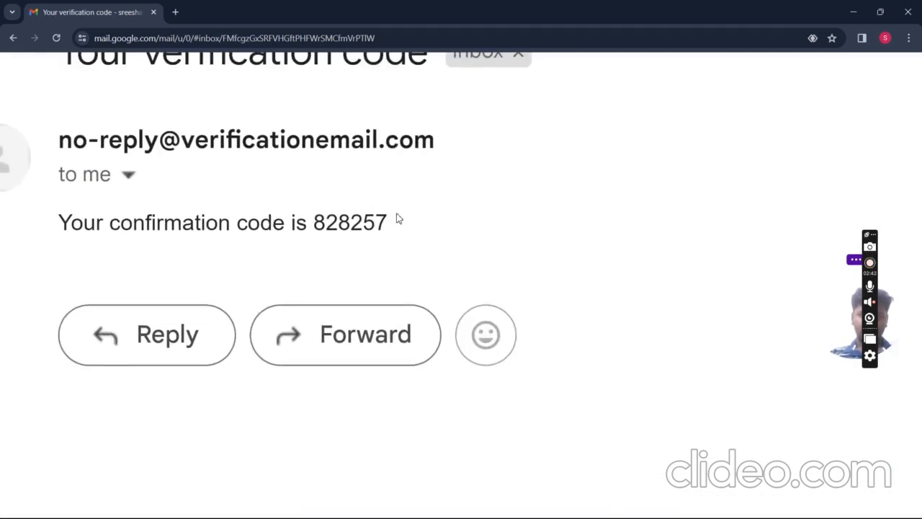
pyautogui.moveTo(398, 218); pyautogui.dragTo(306, 214)
pyautogui.press('super+Tab')
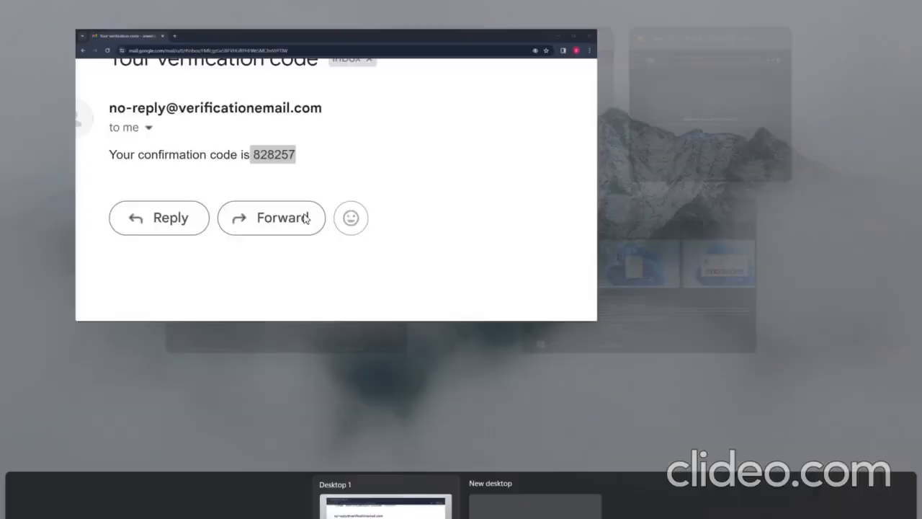
pyautogui.click(442, 102)
# Step: Paste the emailed confirmation code into Verification code and submit it
pyautogui.click(489, 196)
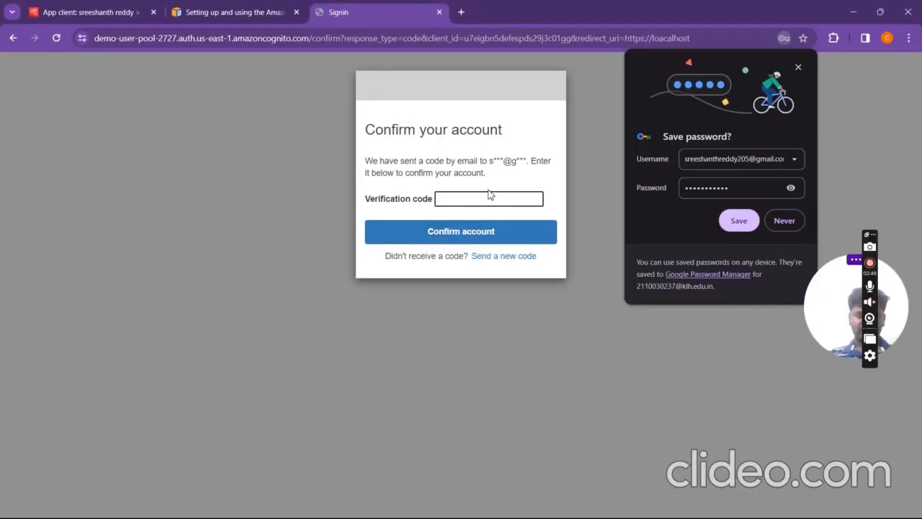
pyautogui.hotkey('ctrl', 'v')
pyautogui.click(494, 232)
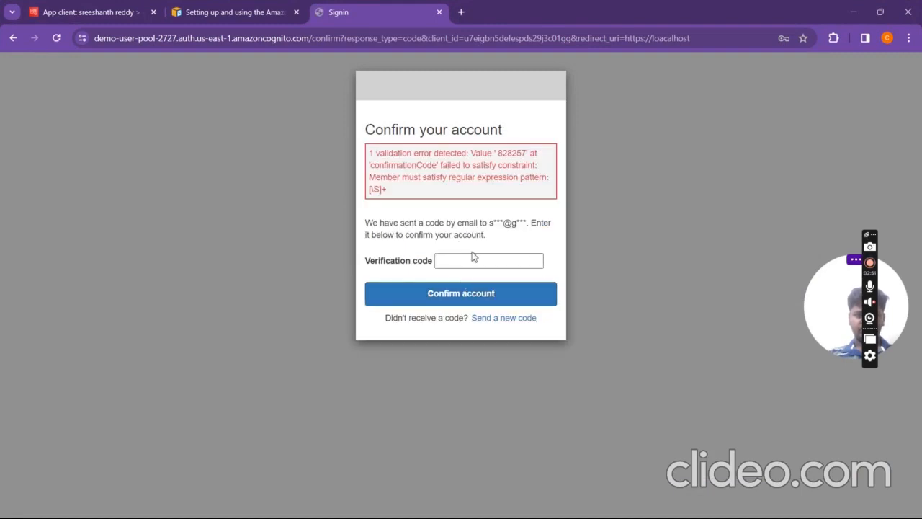
# Step: Re-enter the confirmation code from the email and confirm the account again
pyautogui.click(453, 262)
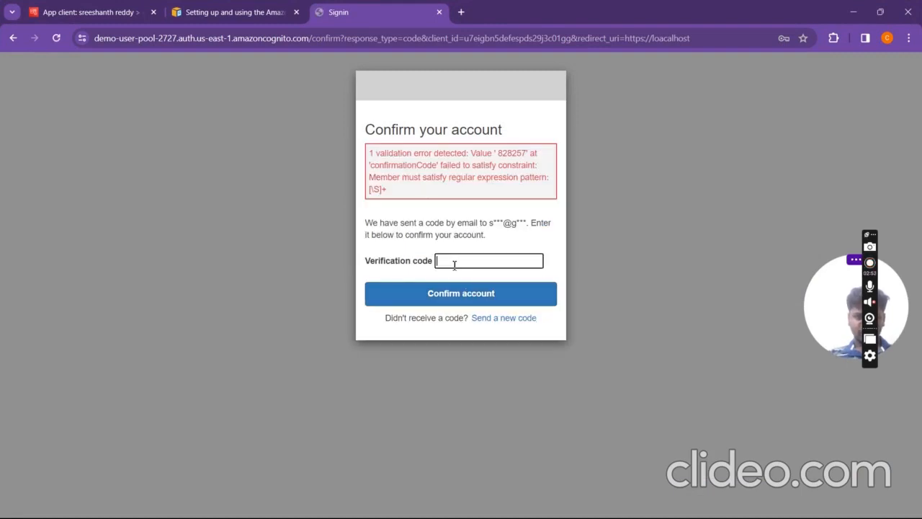
pyautogui.press('super+Tab')
pyautogui.click(494, 166)
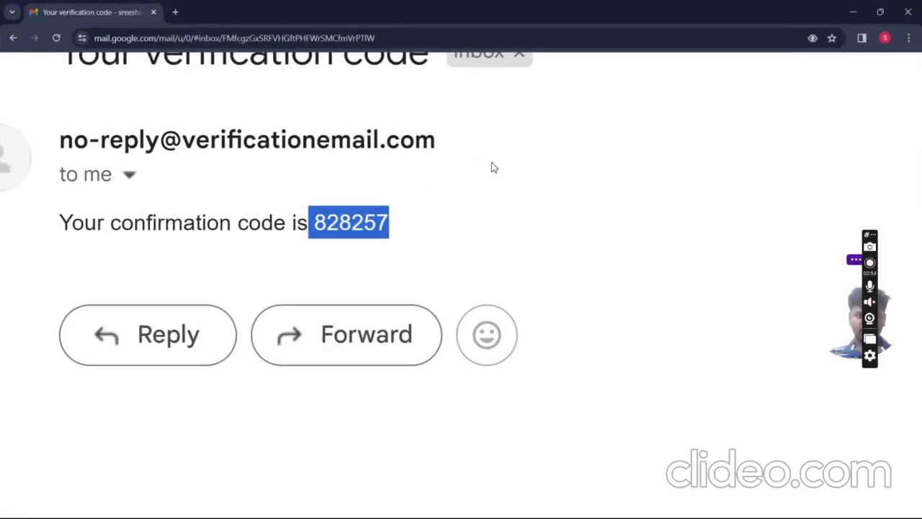
pyautogui.press('super+Tab')
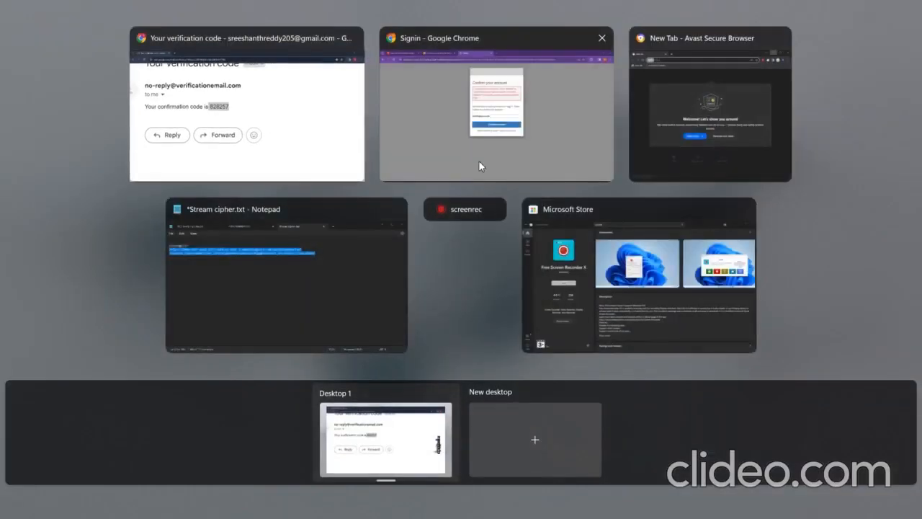
pyautogui.click(478, 160)
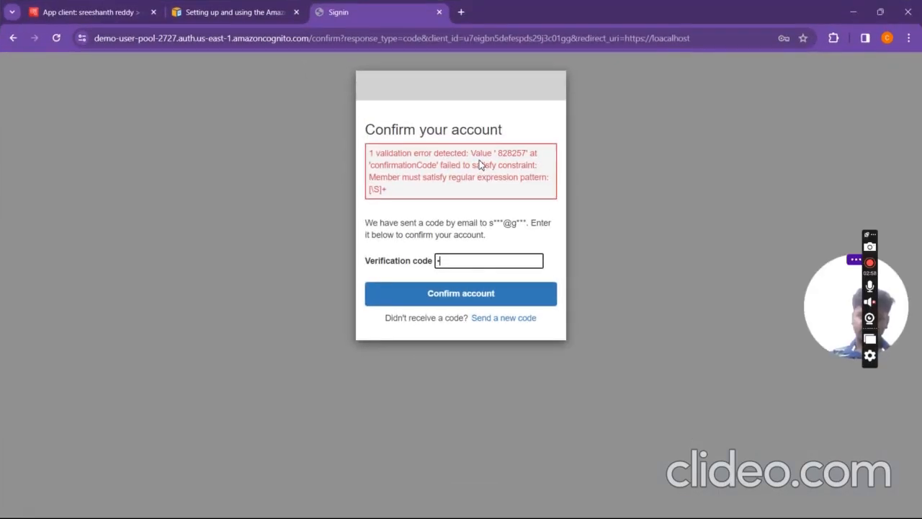
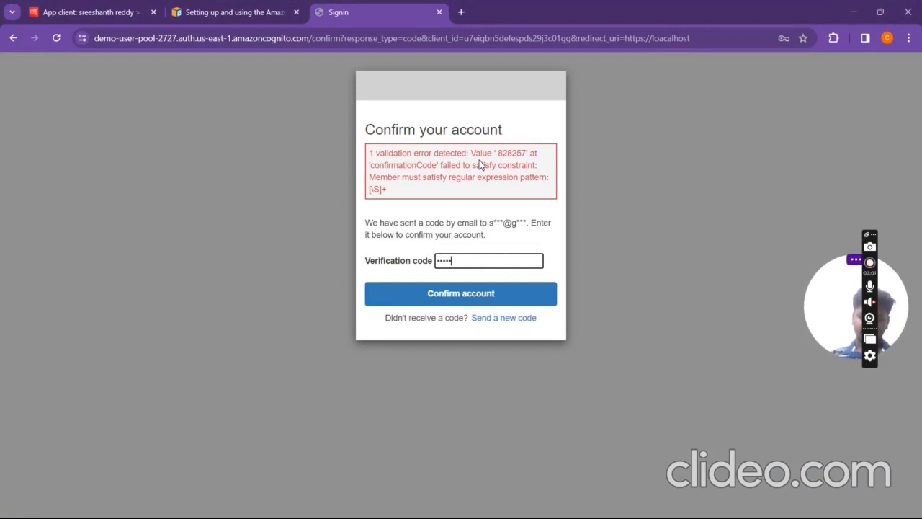
pyautogui.press('Return')
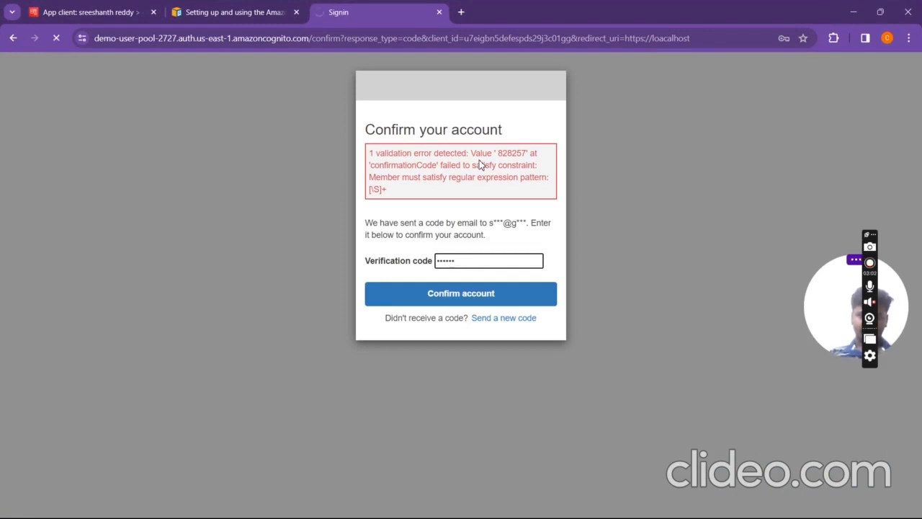
pyautogui.click(445, 301)
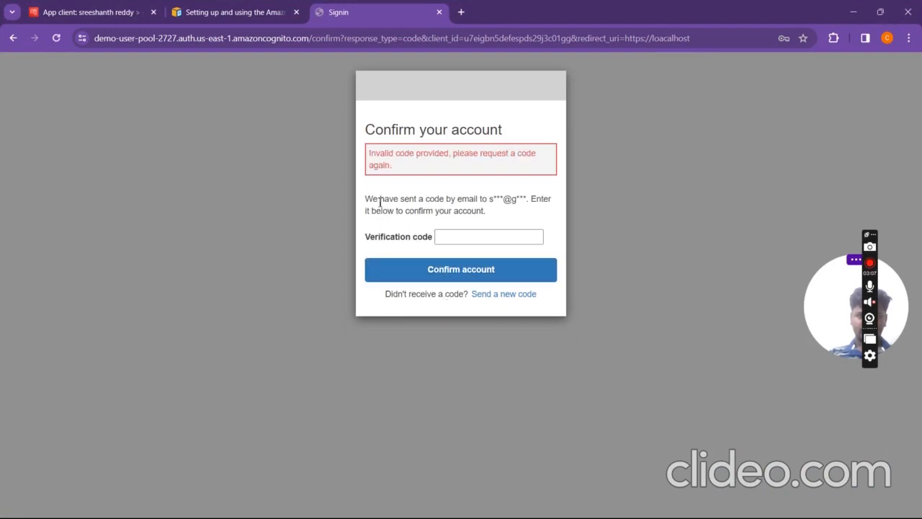
# Step: After the invalid-code error, request that a new verification code be sent
pyautogui.moveTo(376, 204); pyautogui.dragTo(490, 217)
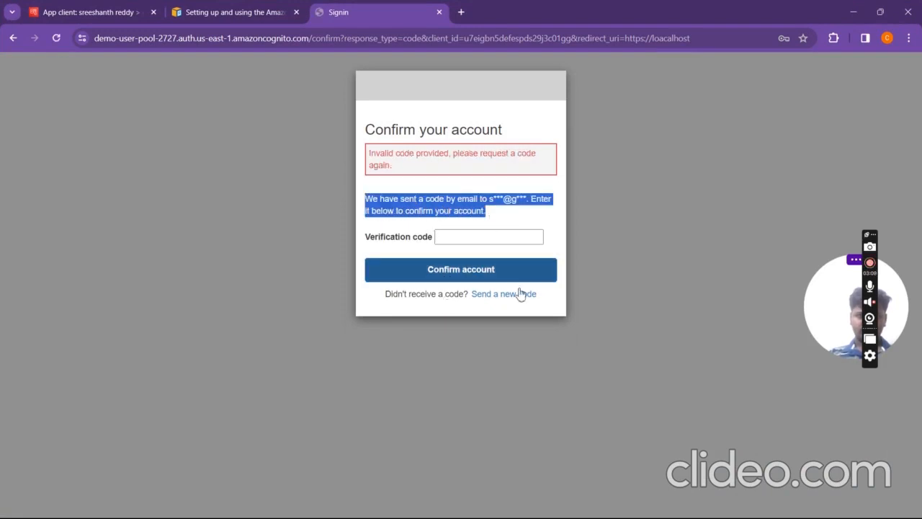
pyautogui.click(525, 299)
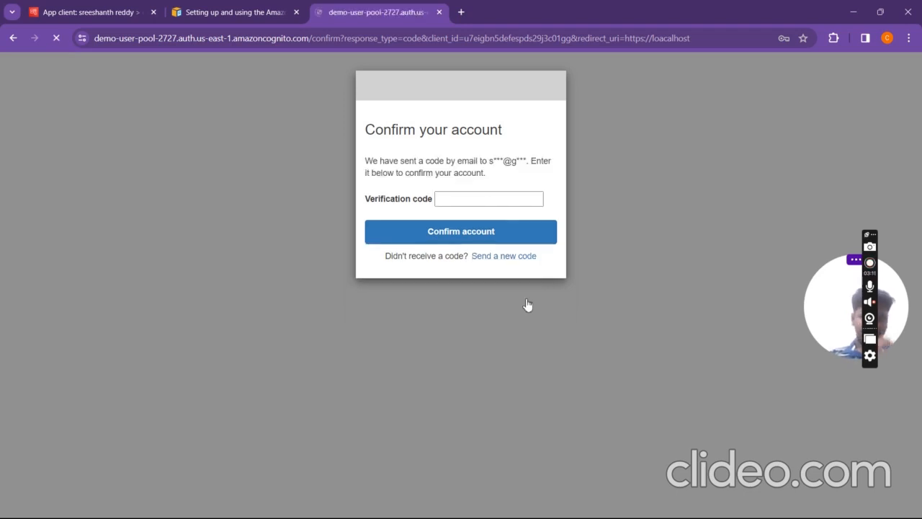
pyautogui.press('super+Tab')
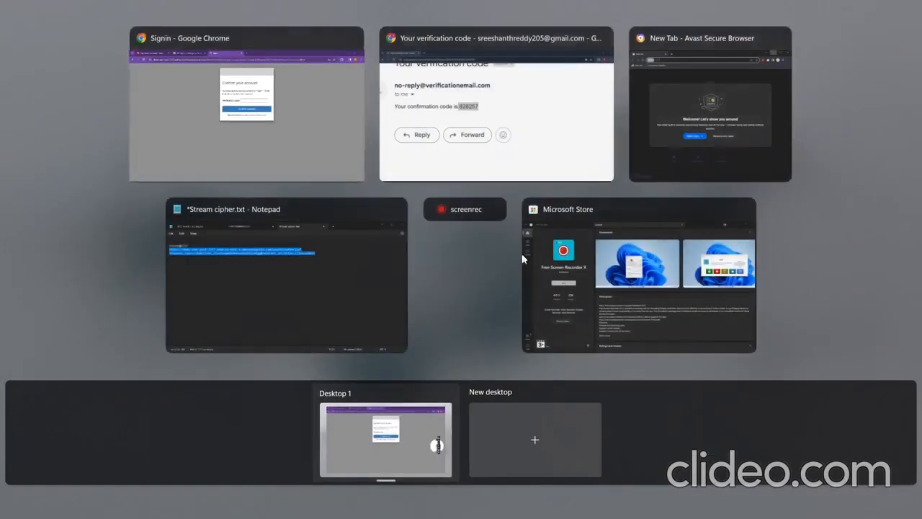
# Step: Reload the Gmail inbox to check for the new verification email
pyautogui.click(504, 132)
pyautogui.scroll(-5, 508, 134)
pyautogui.hscroll(-5, 509, 135)
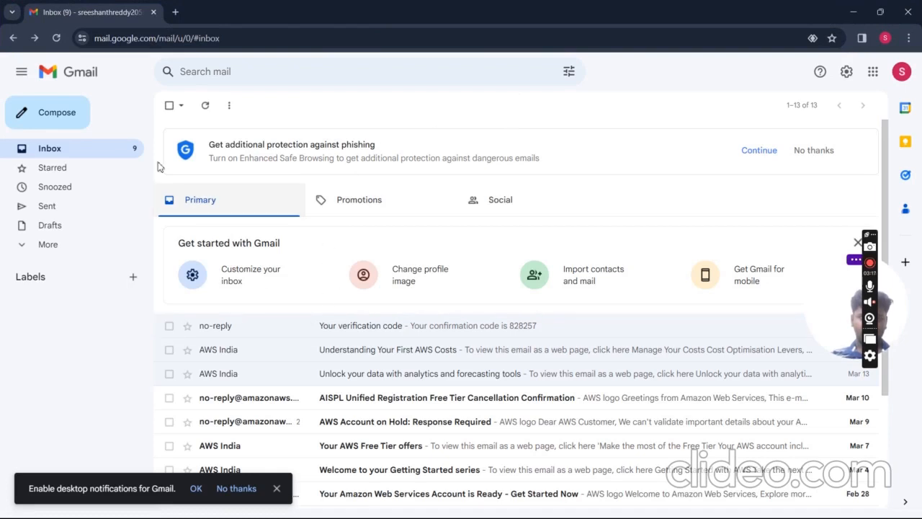
pyautogui.click(57, 38)
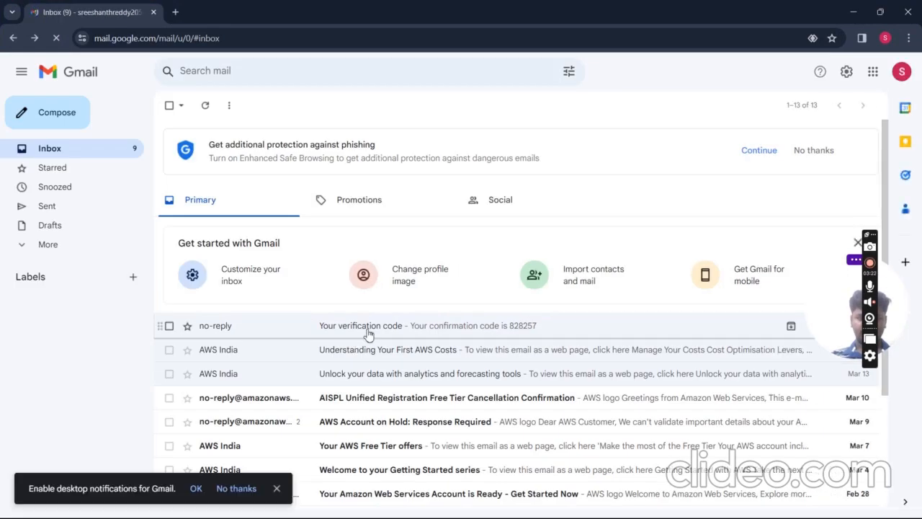
pyautogui.scroll(-2, 371, 333)
pyautogui.scroll(1, 379, 316)
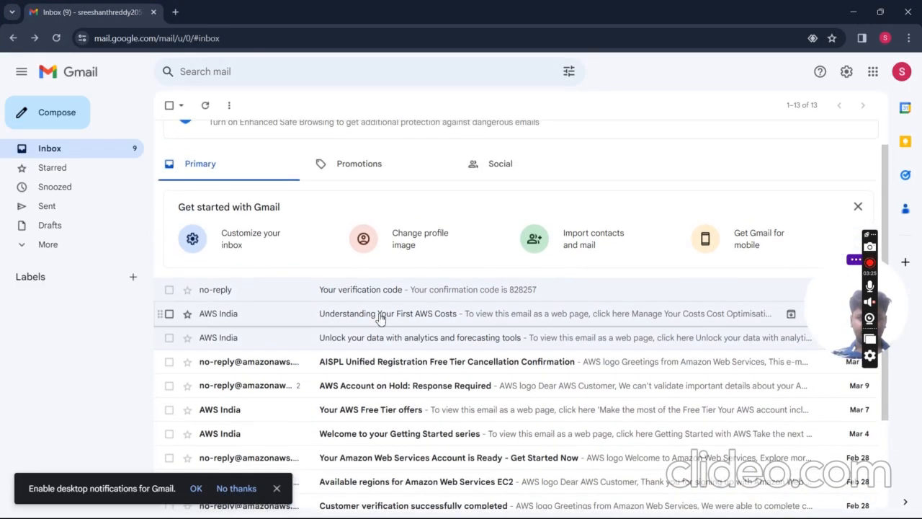
# Step: Open the 'Your verification code' email in a new tab, then return to Cognito's confirm page
pyautogui.middleClick(403, 287)
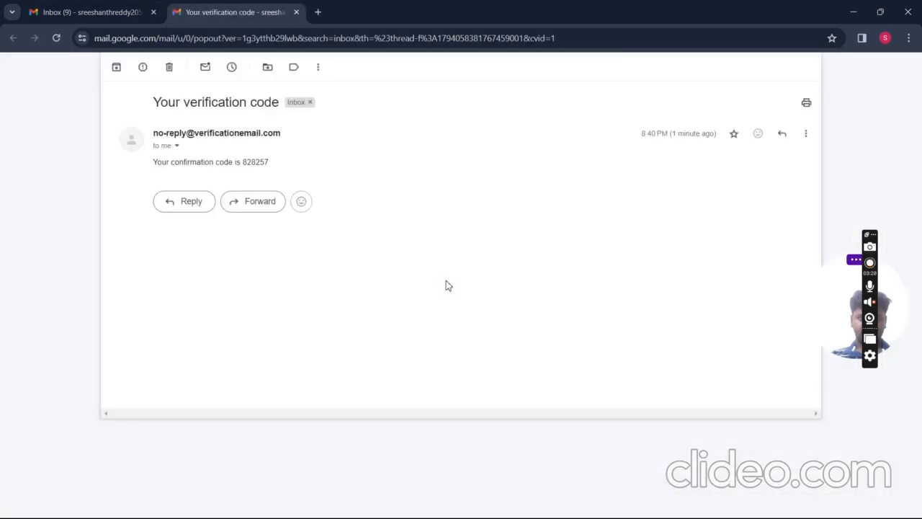
pyautogui.click(121, 12)
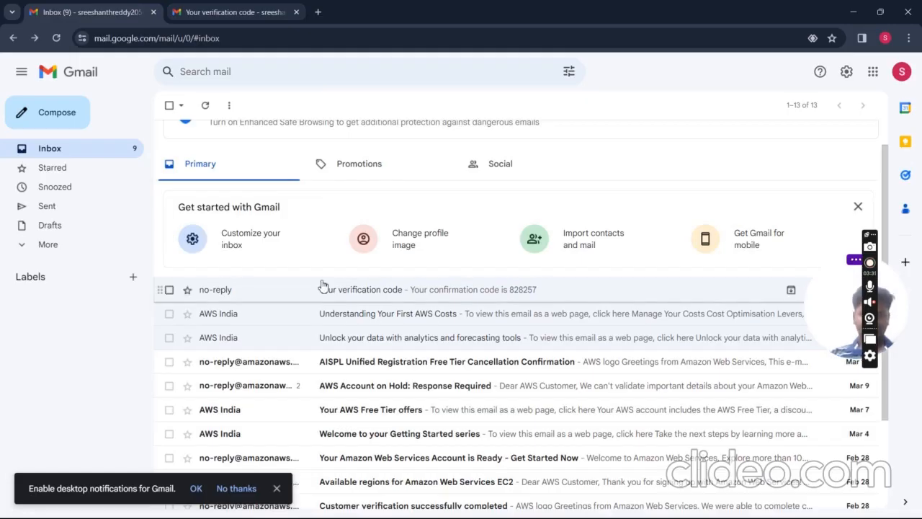
pyautogui.press('super+Tab')
pyautogui.click(463, 140)
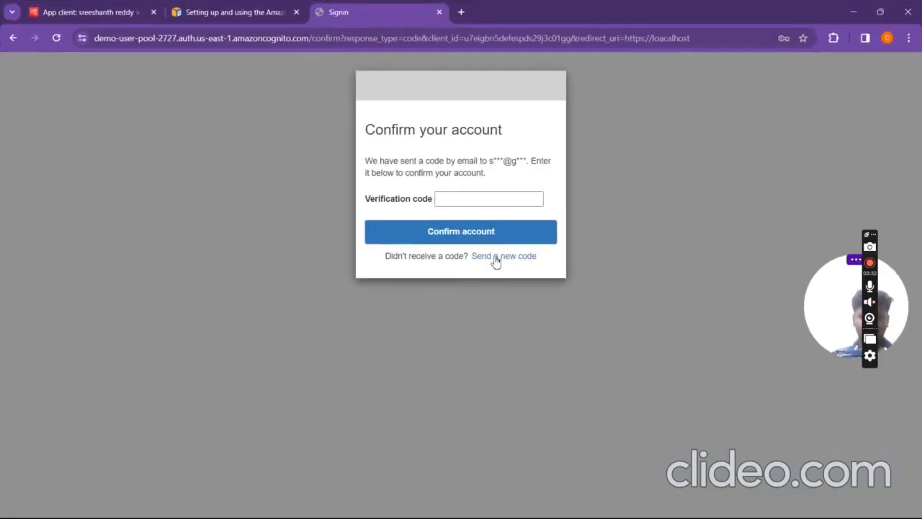
# Step: Recheck the code in Gmail, then move between the AWS docs and the confirm account page
pyautogui.click(493, 207)
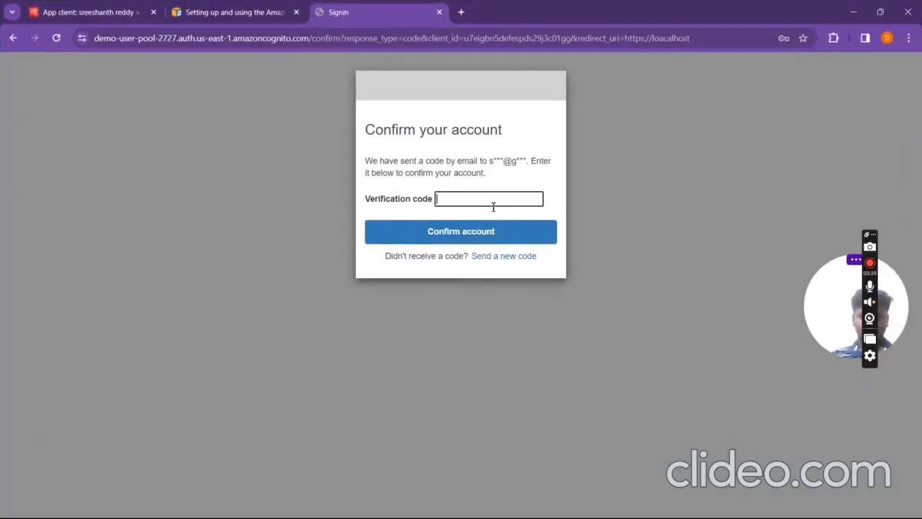
pyautogui.press('super+Tab')
pyautogui.click(485, 111)
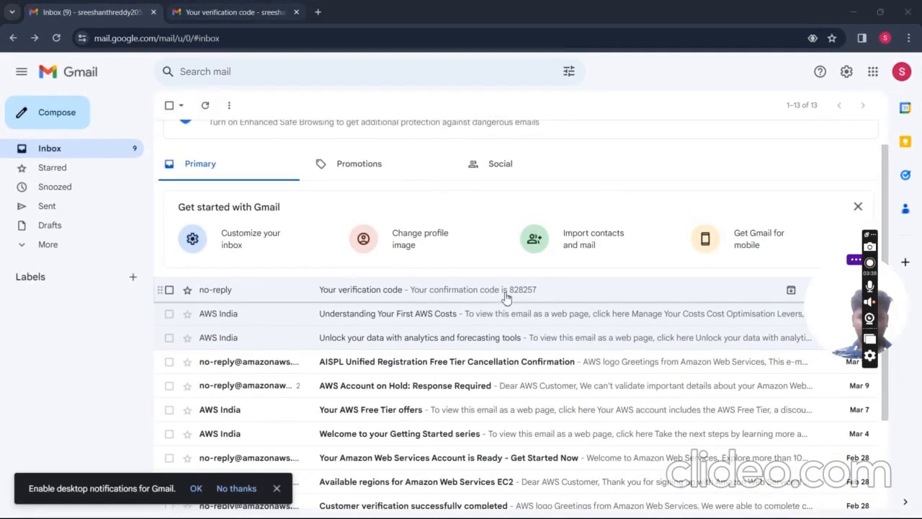
pyautogui.press('super+Tab')
pyautogui.click(489, 140)
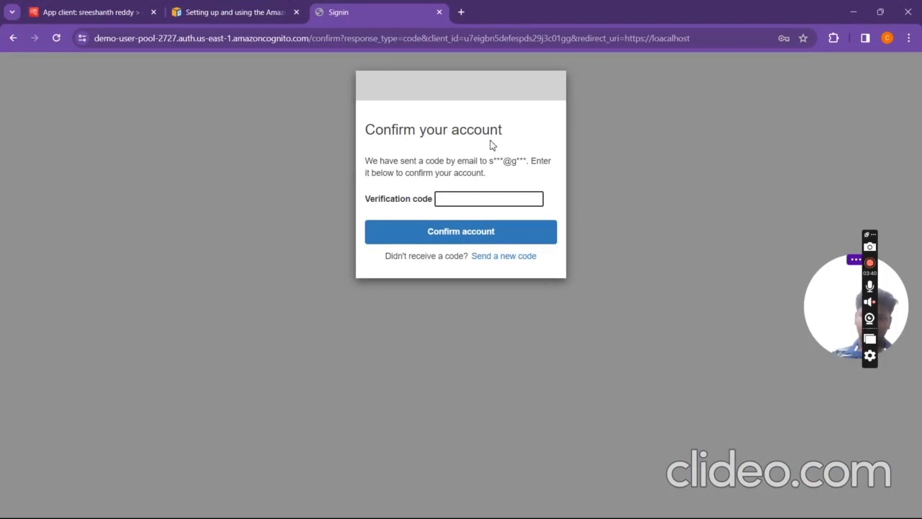
pyautogui.hotkey('ctrl', 'shift', 'Tab')
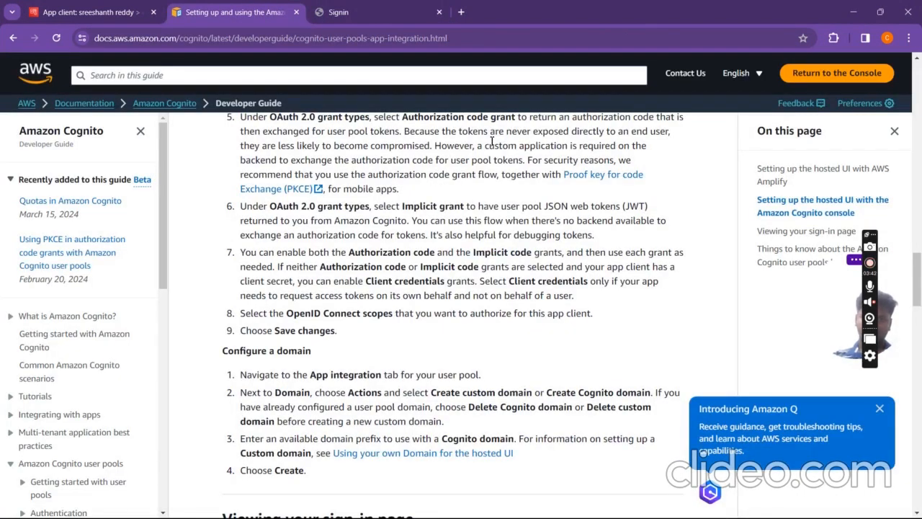
pyautogui.click(353, 15)
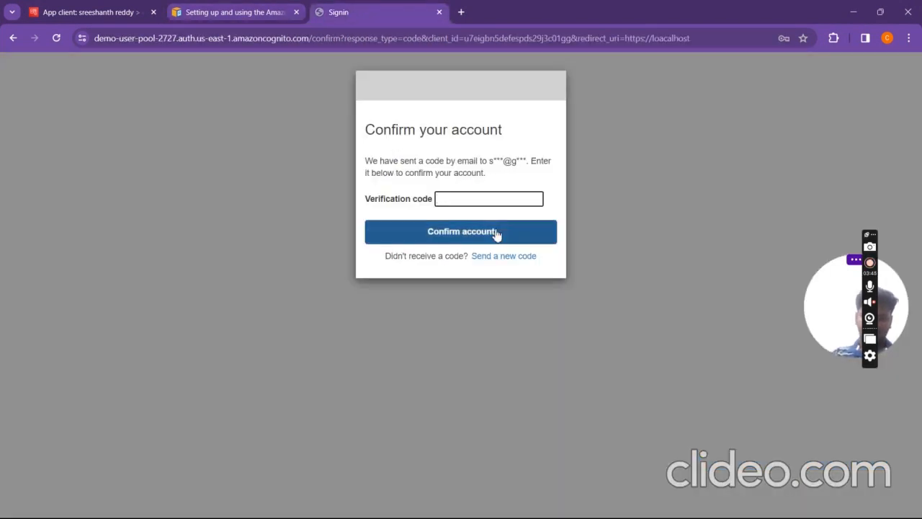
pyautogui.hotkey('ctrl', 'shift', 'Tab')
pyautogui.hotkey('ctrl', 'Tab')
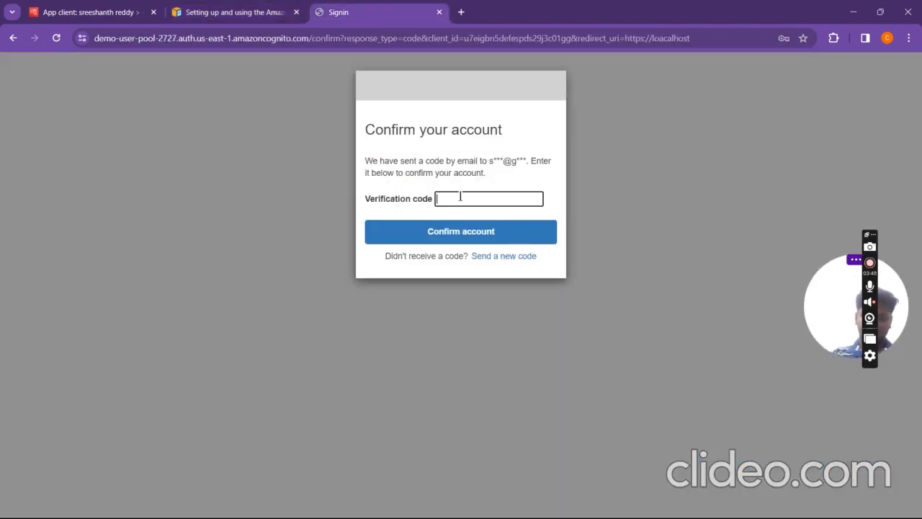
pyautogui.hotkey('ctrl', 'shift', 'Tab')
pyautogui.click(369, 5)
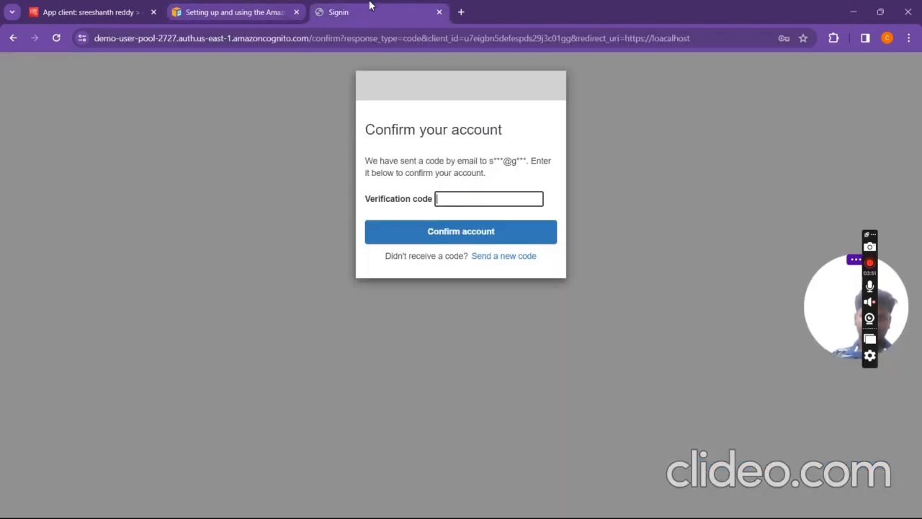
# Step: Select the 'User cannot be confirmed' error, then close the failed Cognito sign-in tab
pyautogui.hscroll(-5, 325, 180)
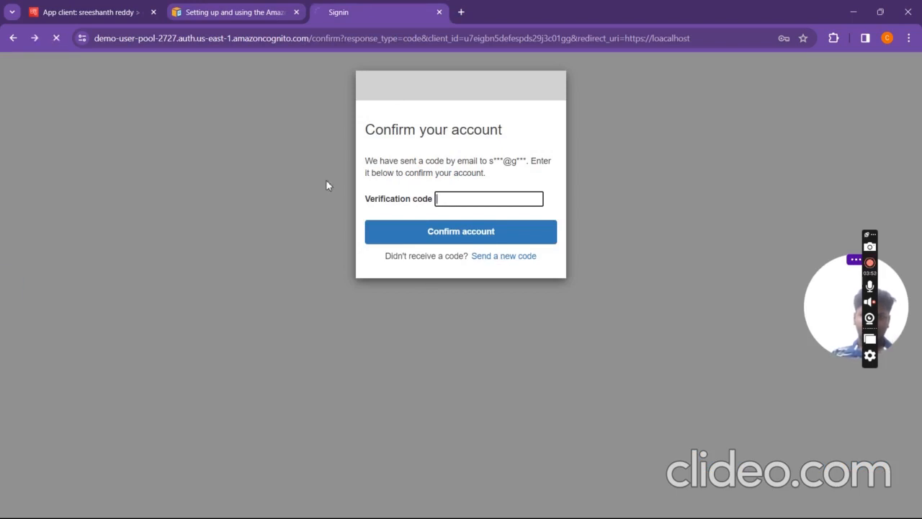
pyautogui.hscroll(-5, 405, 214)
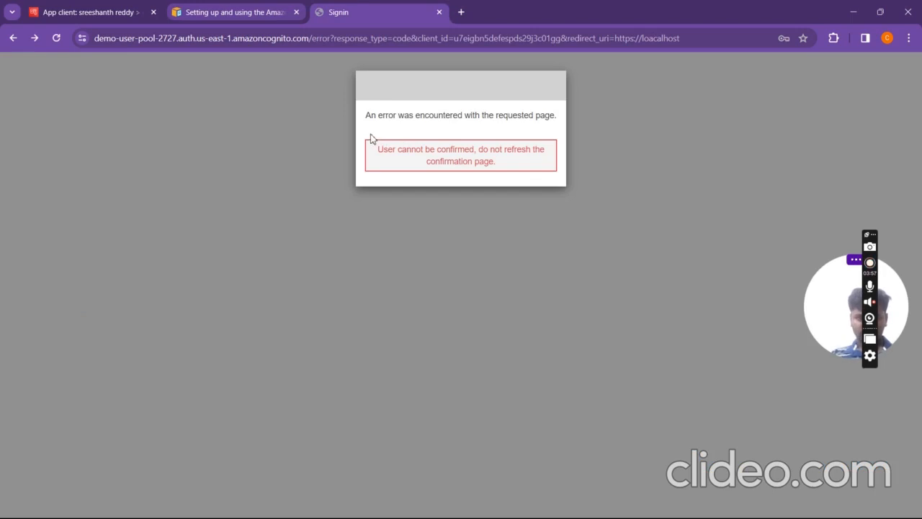
pyautogui.moveTo(364, 137); pyautogui.dragTo(534, 190)
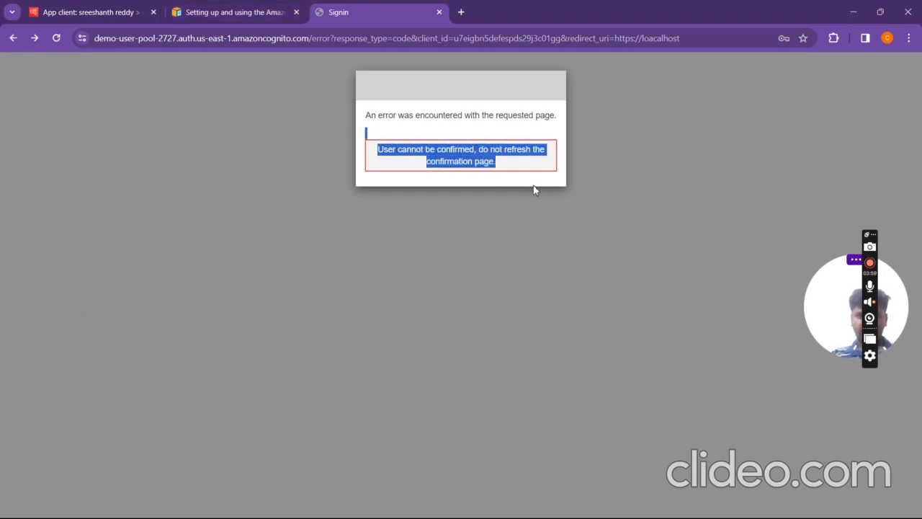
pyautogui.click(393, 242)
pyautogui.click(244, 13)
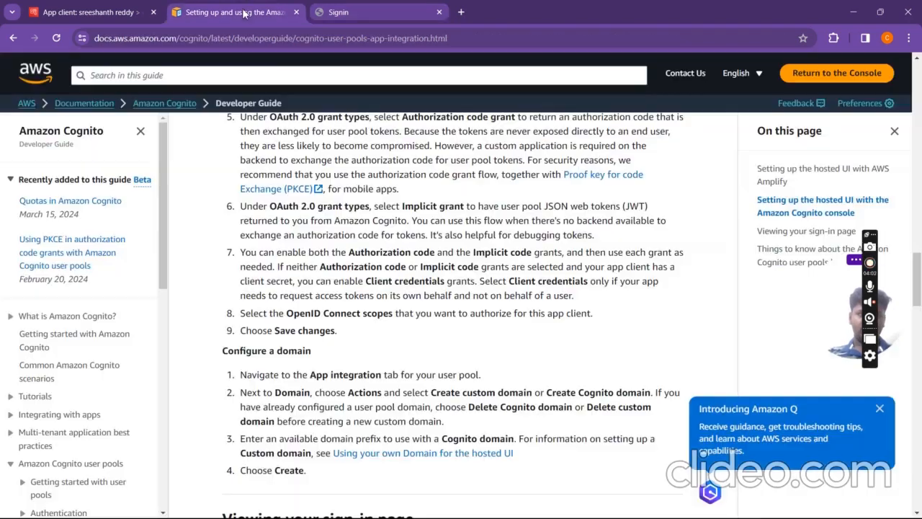
pyautogui.click(439, 13)
# Step: Load the saved authorize URL from Notepad in a new tab, reaching the loacalhost redirect with a code
pyautogui.click(317, 12)
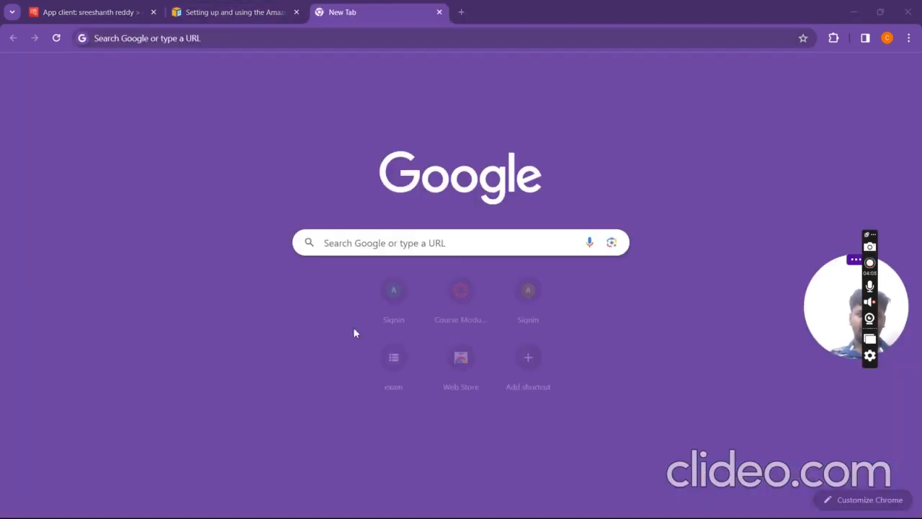
pyautogui.press('super+Tab')
pyautogui.click(294, 300)
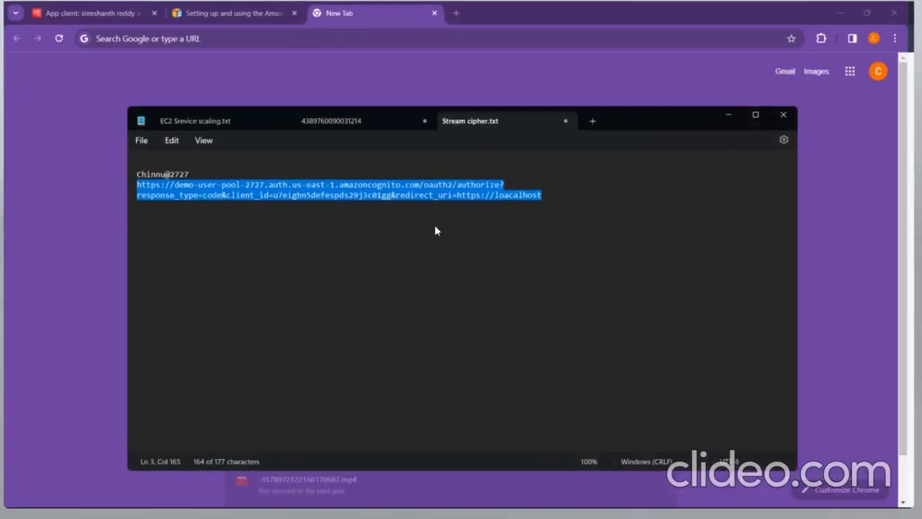
pyautogui.click(416, 6)
pyautogui.write('https://demo-user-pool-2727.auth.us-east-1.amazoncognito.com/oauth2/authorize?response_type=code&client_id=u7eigbn5defespds29j3c01gg&redirect_uri=https://loacalhost')
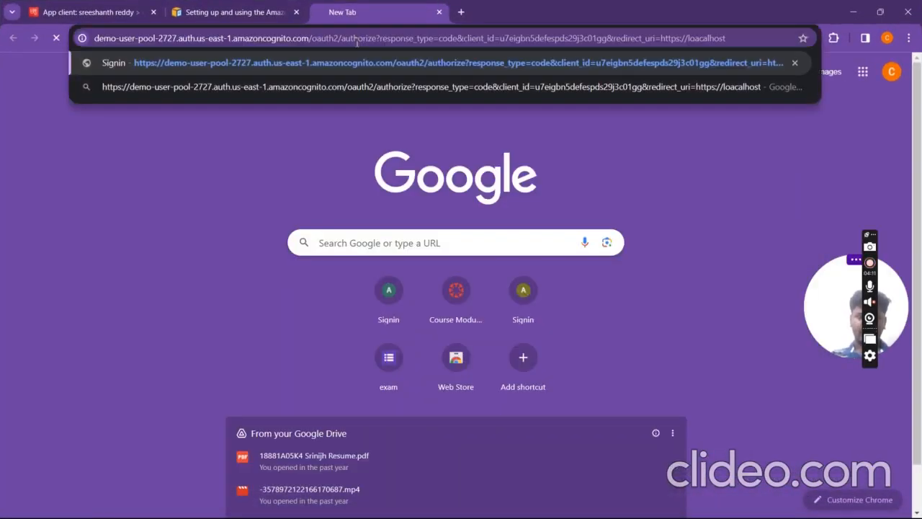
pyautogui.press('Return')
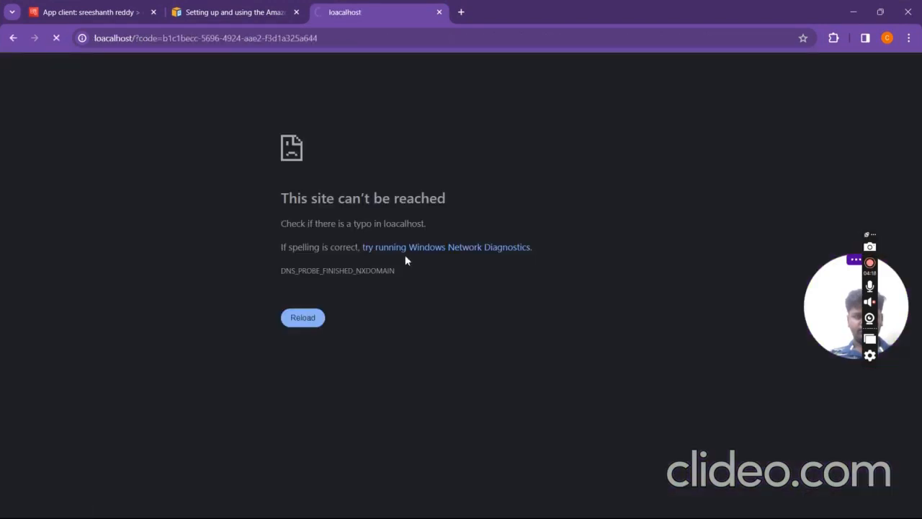
pyautogui.click(312, 323)
pyautogui.click(101, 12)
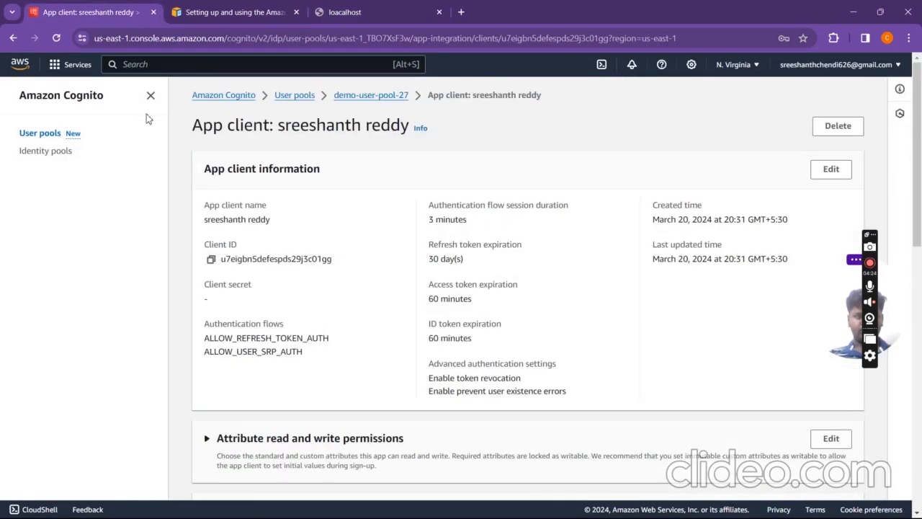
# Step: Refresh the app client page, then reload and close the loacalhost error tab
pyautogui.click(60, 42)
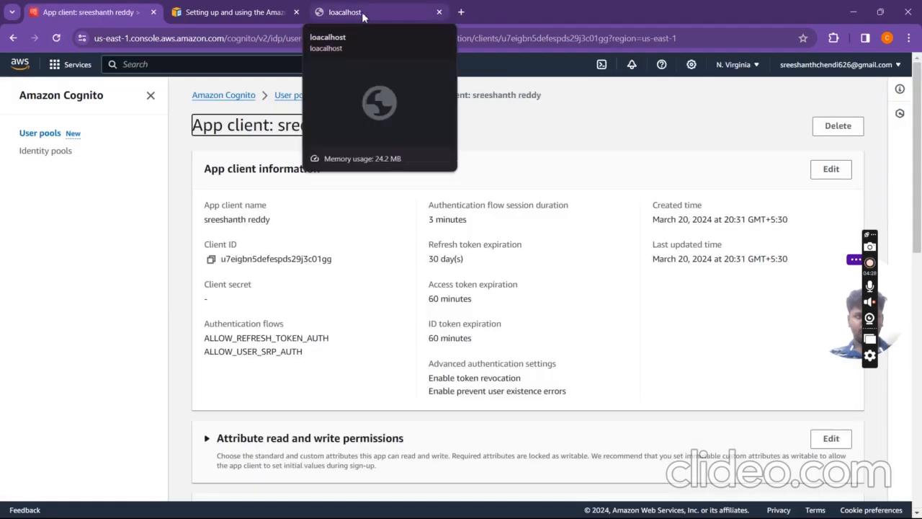
pyautogui.click(363, 15)
pyautogui.click(56, 38)
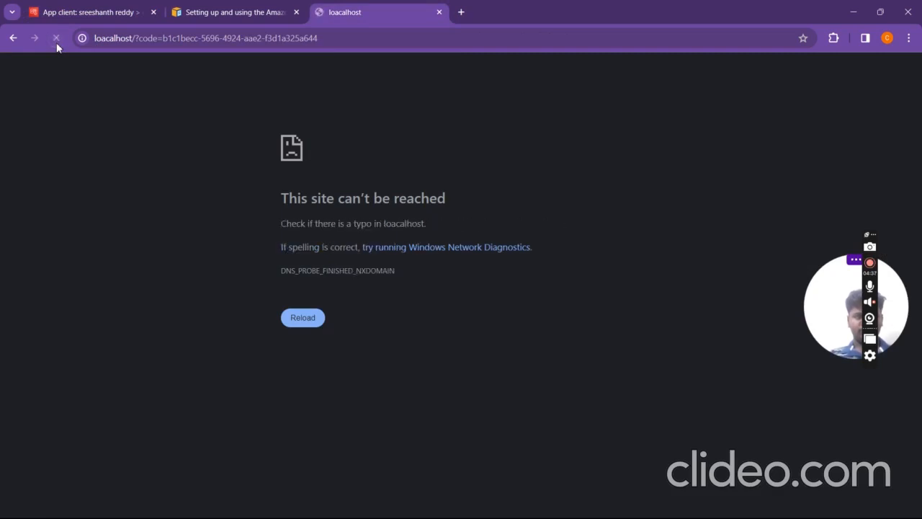
pyautogui.click(438, 12)
# Step: Open the demo-user-pool-27 user pool overview and scroll through its app integration
pyautogui.click(86, 13)
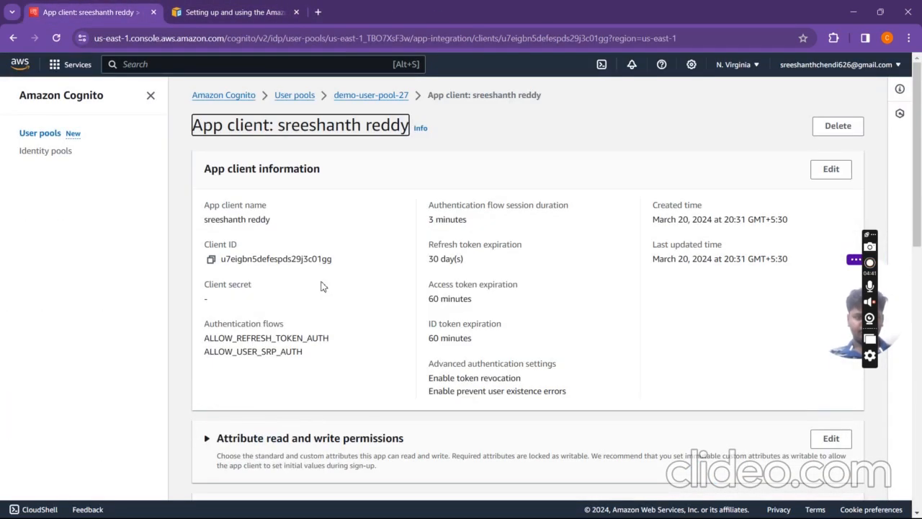
pyautogui.scroll(-10, 341, 206)
pyautogui.scroll(10, 342, 206)
pyautogui.click(367, 96)
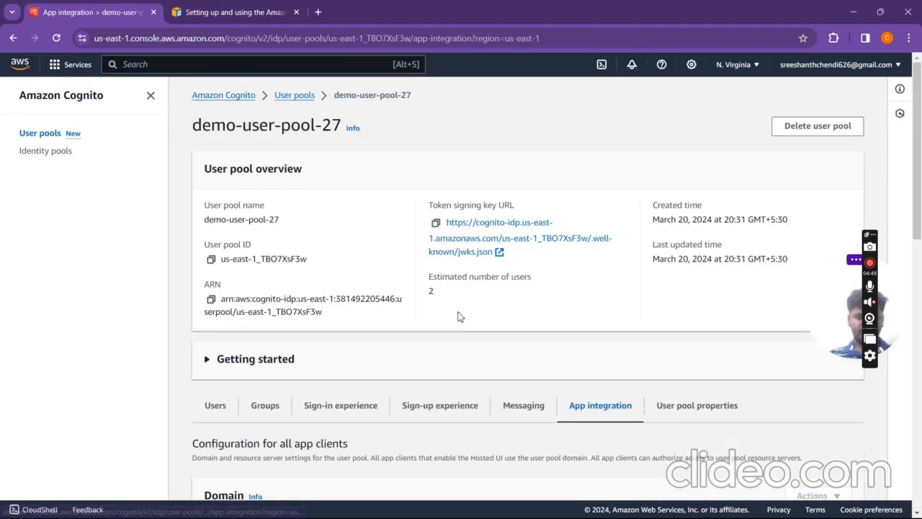
pyautogui.scroll(-12, 458, 317)
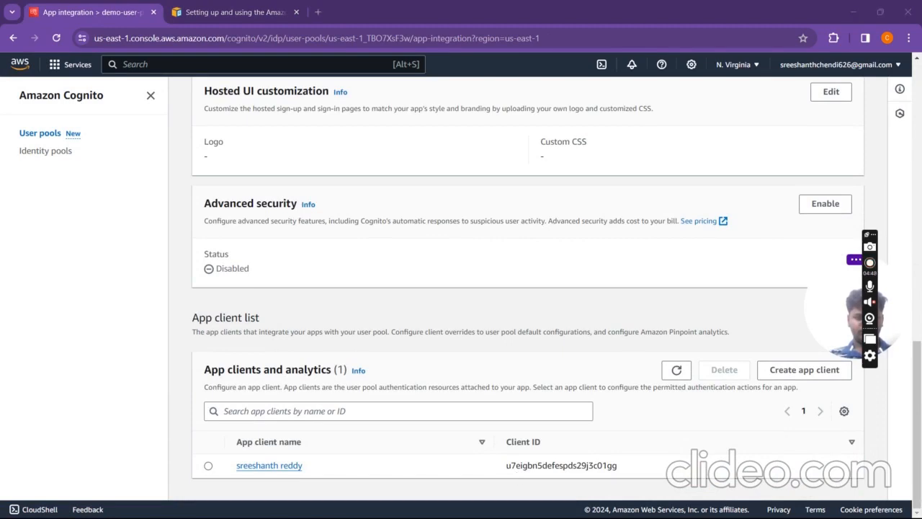
# Step: Copy the authorize URL from Notepad again and load it in a new browser tab
pyautogui.press('super+Tab')
pyautogui.click(506, 148)
pyautogui.click(386, 224)
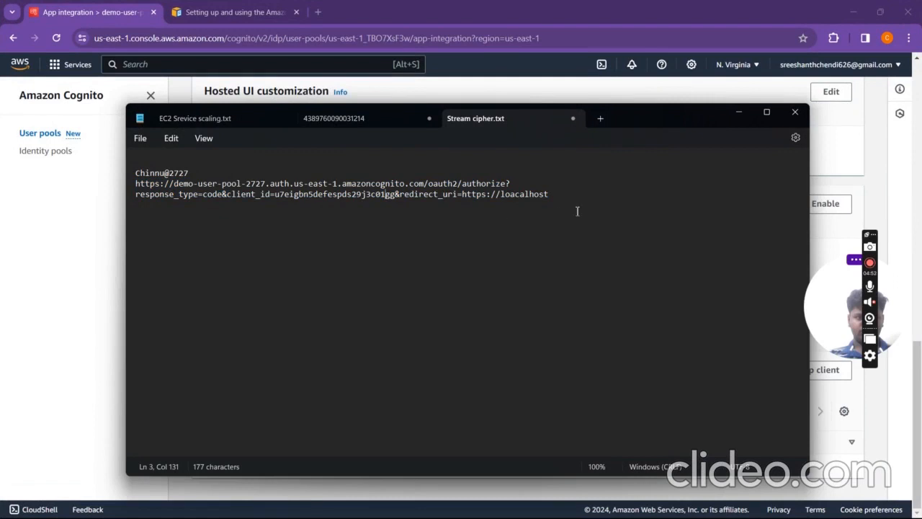
pyautogui.moveTo(576, 198); pyautogui.dragTo(136, 186)
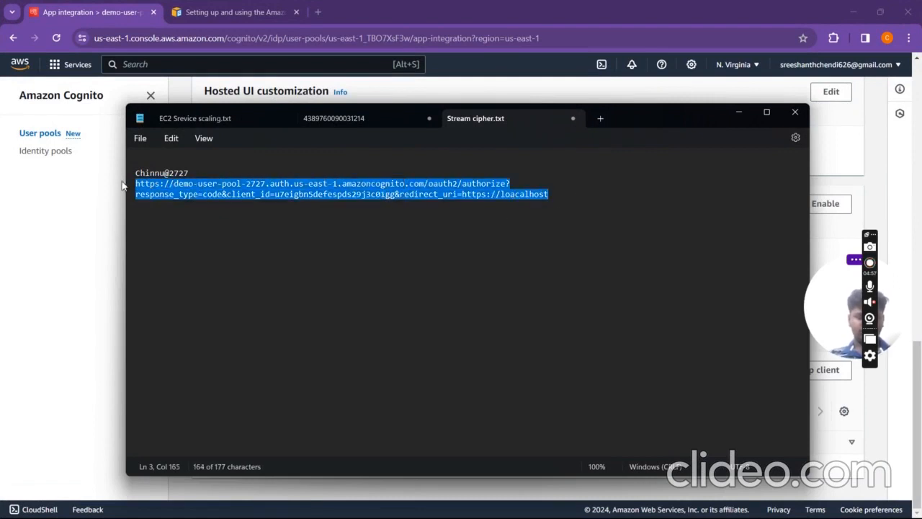
pyautogui.click(325, 15)
pyautogui.click(325, 12)
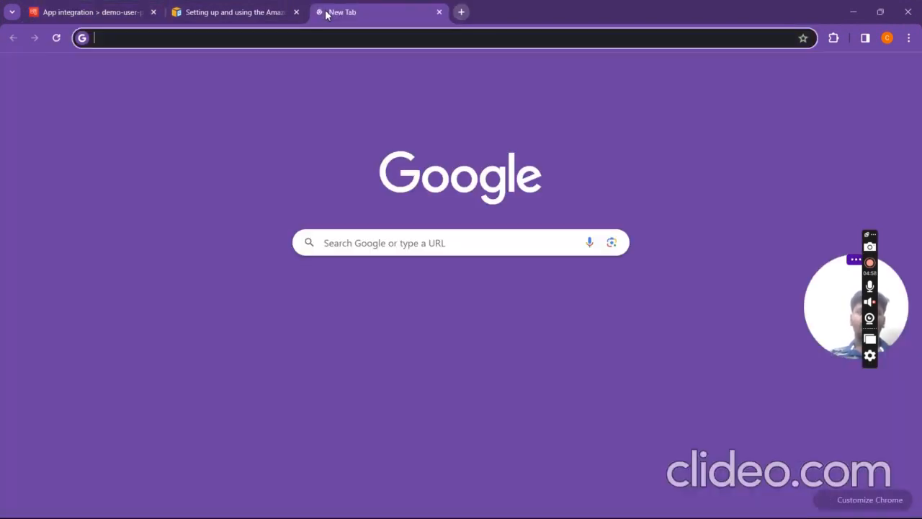
pyautogui.write('https://demo-user-pool-2727.auth.us-east-1.amazoncognito.com/oauth2/authorize?response_type=code&client_id=u7eigbn5defespds29j3c01gg&redirect_uri=https://loacalhost')
pyautogui.press('Return')
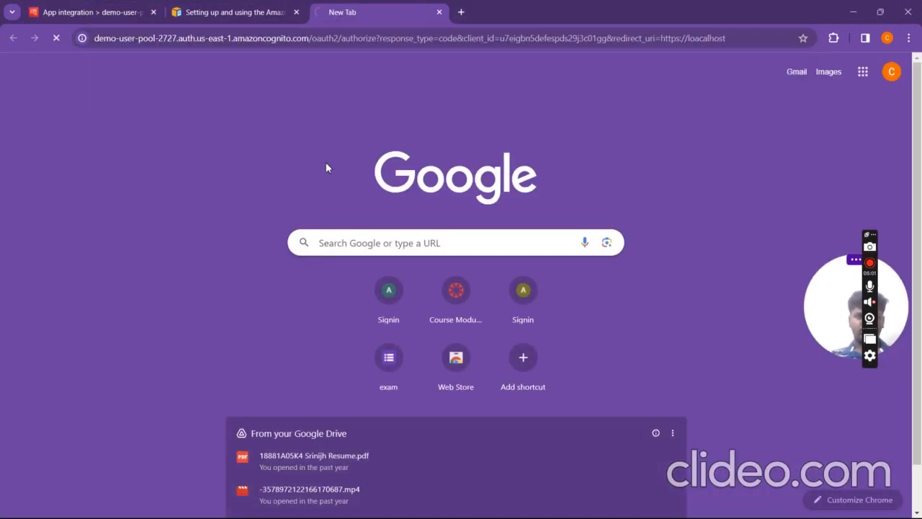